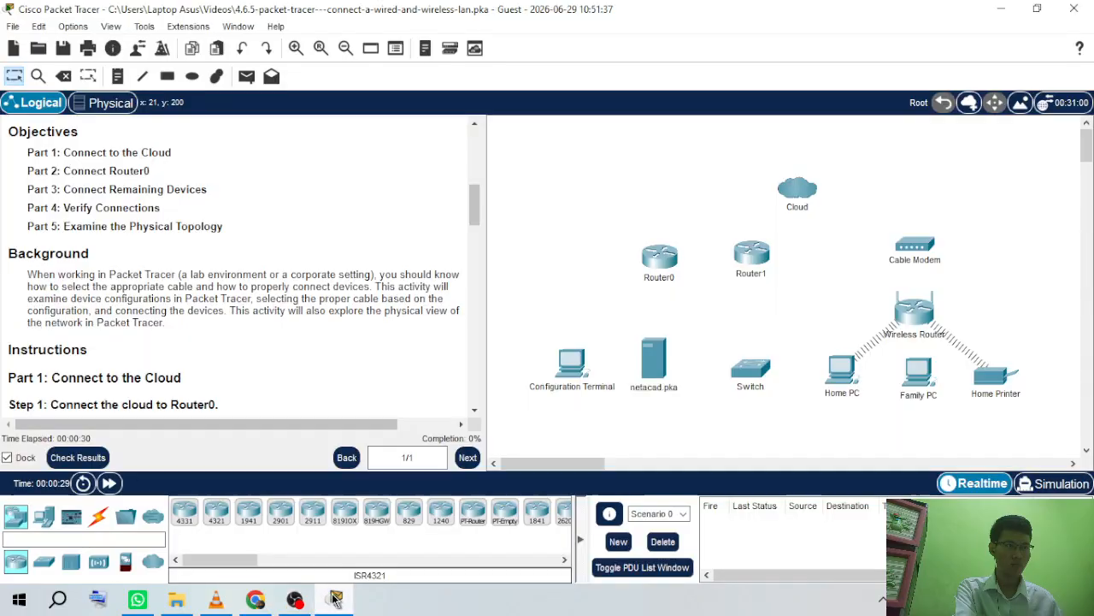
Step: Review the addressing table, objectives, background and Part 1 instructions for connecting the cloud
{"action": "scroll", "coordinate": [171, 290], "scroll_direction": "up", "scroll_amount": 2}
{"action": "scroll", "coordinate": [162, 272], "scroll_direction": "down", "scroll_amount": 2}
{"action": "scroll", "coordinate": [155, 271], "scroll_direction": "up", "scroll_amount": 2}
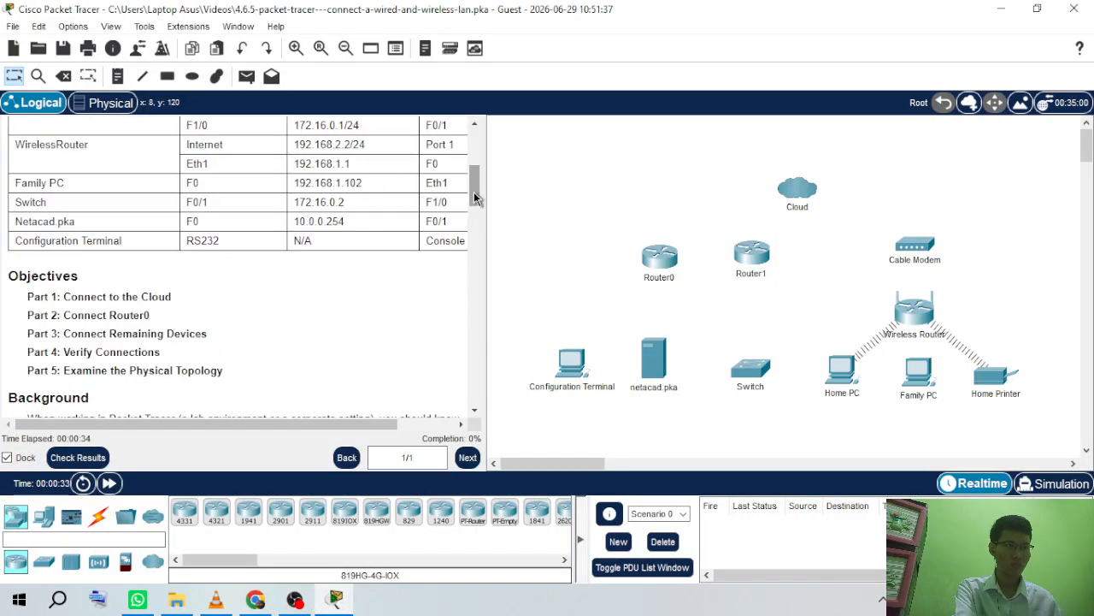
{"action": "left_click_drag", "start_coordinate": [475, 198], "coordinate": [477, 154]}
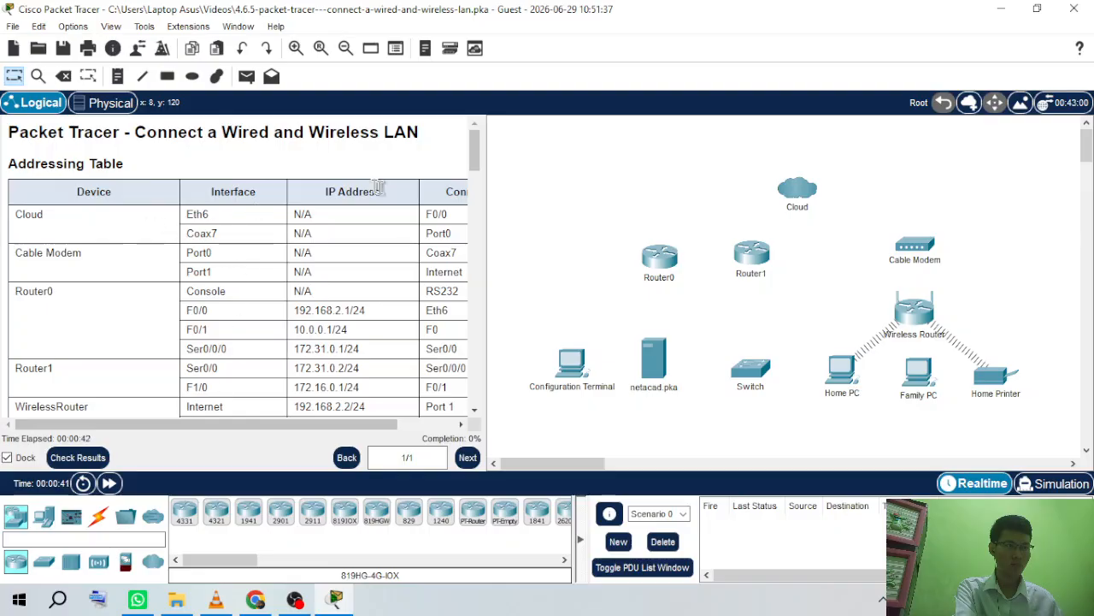
{"action": "scroll", "coordinate": [391, 225], "scroll_direction": "down", "scroll_amount": 1}
{"action": "scroll", "coordinate": [391, 224], "scroll_direction": "up", "scroll_amount": 1}
{"action": "scroll", "coordinate": [417, 221], "scroll_direction": "right", "scroll_amount": 1}
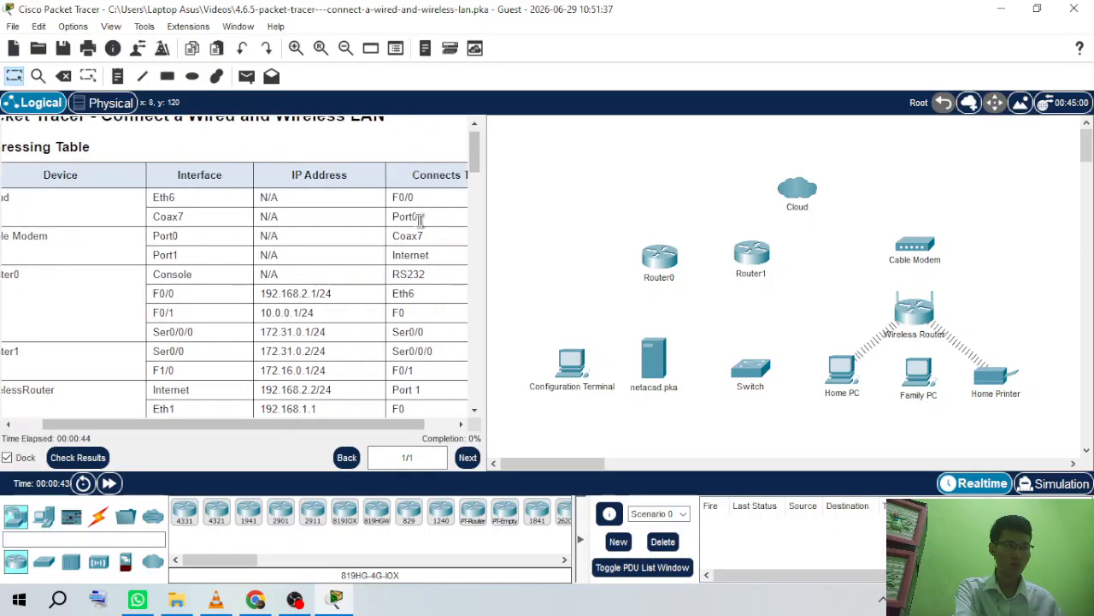
{"action": "scroll", "coordinate": [419, 219], "scroll_direction": "right", "scroll_amount": 1}
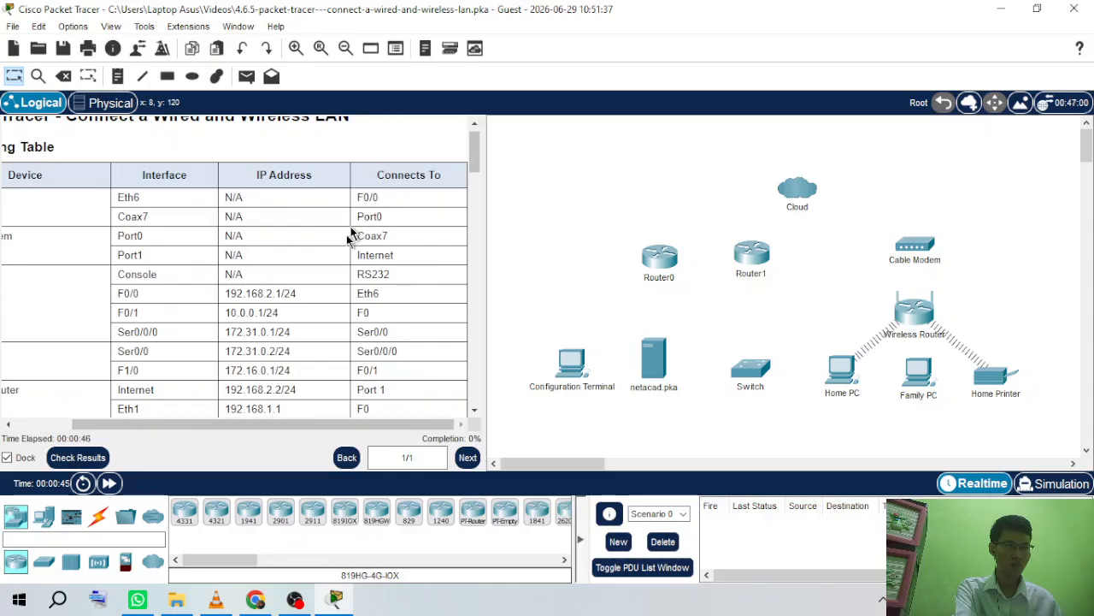
{"action": "scroll", "coordinate": [374, 319], "scroll_direction": "down", "scroll_amount": 8}
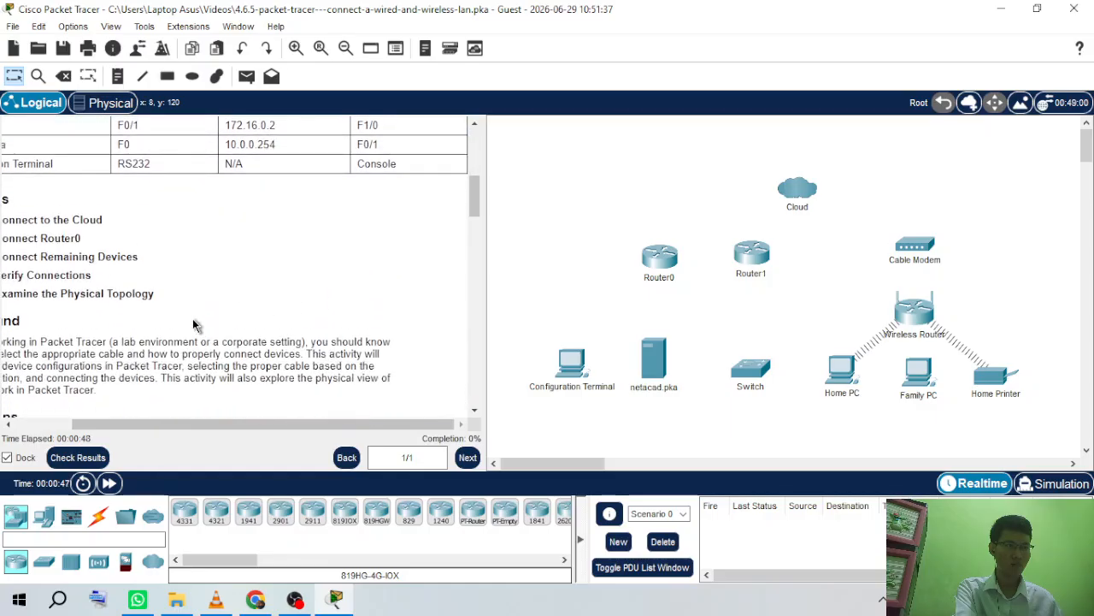
{"action": "scroll", "coordinate": [192, 318], "scroll_direction": "left", "scroll_amount": 2}
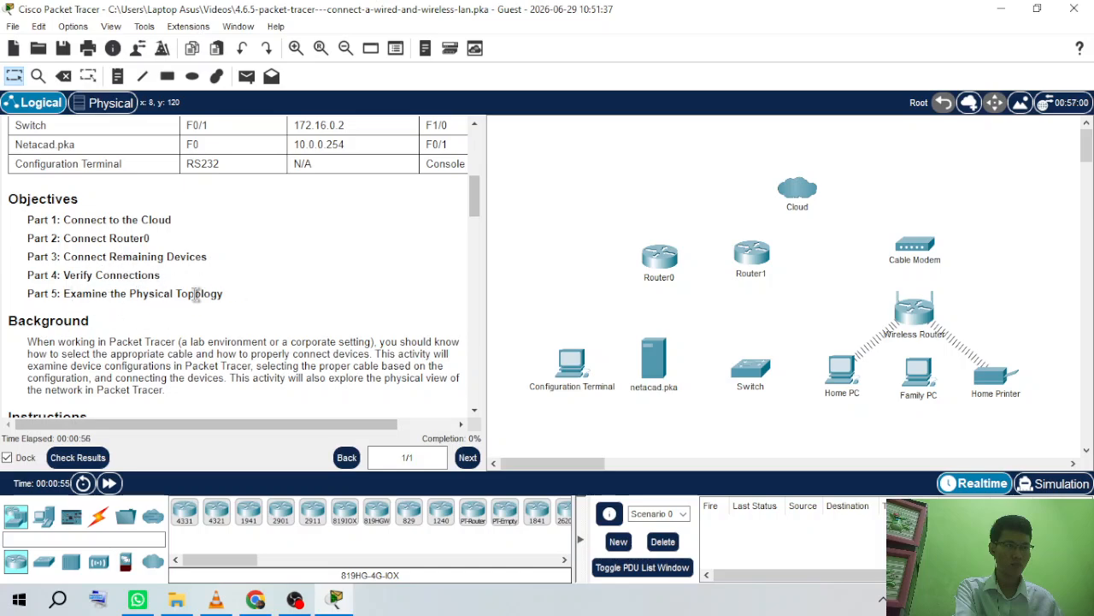
{"action": "scroll", "coordinate": [246, 299], "scroll_direction": "down", "scroll_amount": 5}
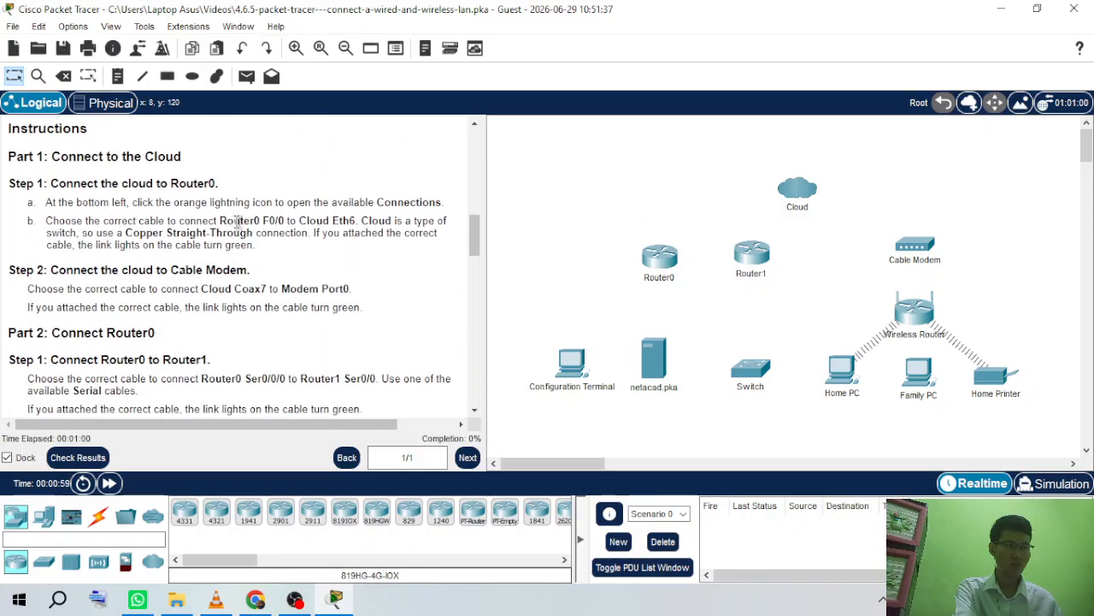
{"action": "scroll", "coordinate": [244, 202], "scroll_direction": "up", "scroll_amount": 3}
{"action": "scroll", "coordinate": [135, 217], "scroll_direction": "down", "scroll_amount": 3}
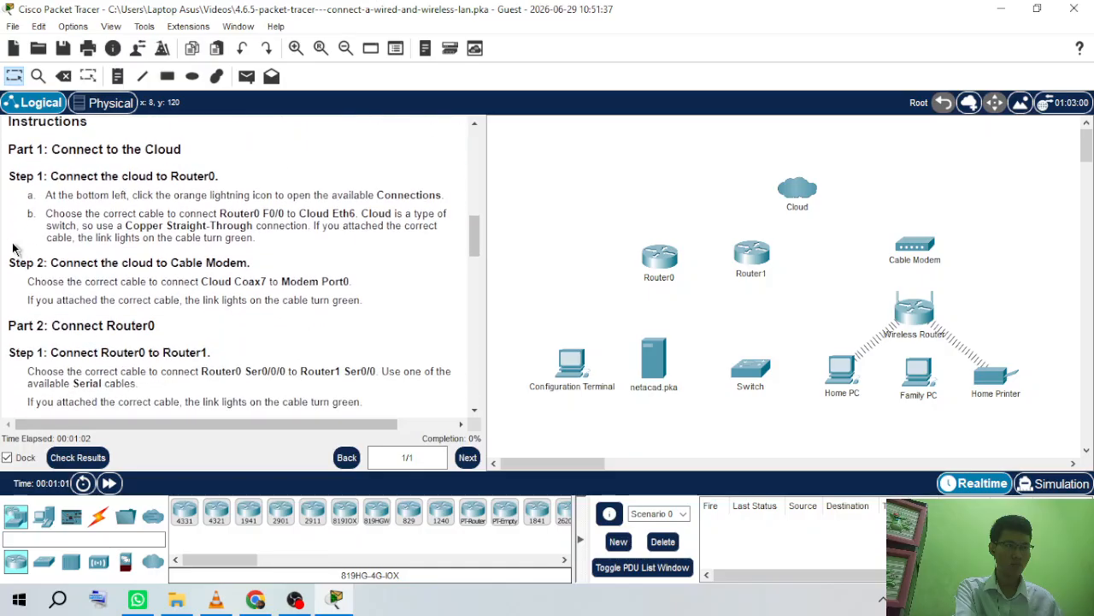
{"action": "scroll", "coordinate": [135, 197], "scroll_direction": "up", "scroll_amount": 1}
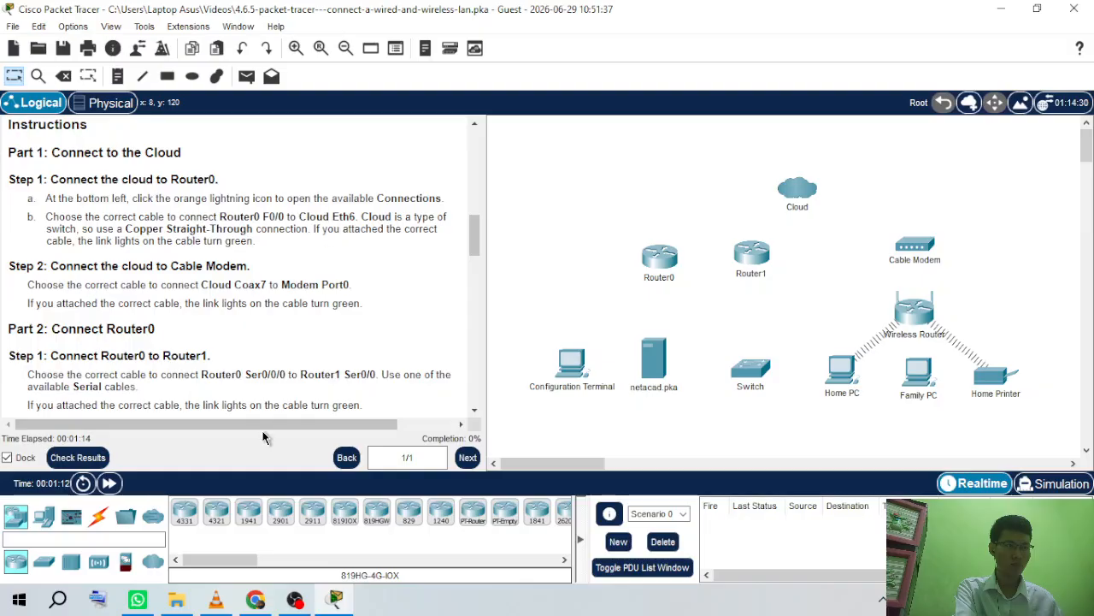
Step: Connect Router0 FastEthernet0/0 to Cloud Ethernet6 with a Copper Straight-Through cable
{"action": "left_click", "coordinate": [97, 517]}
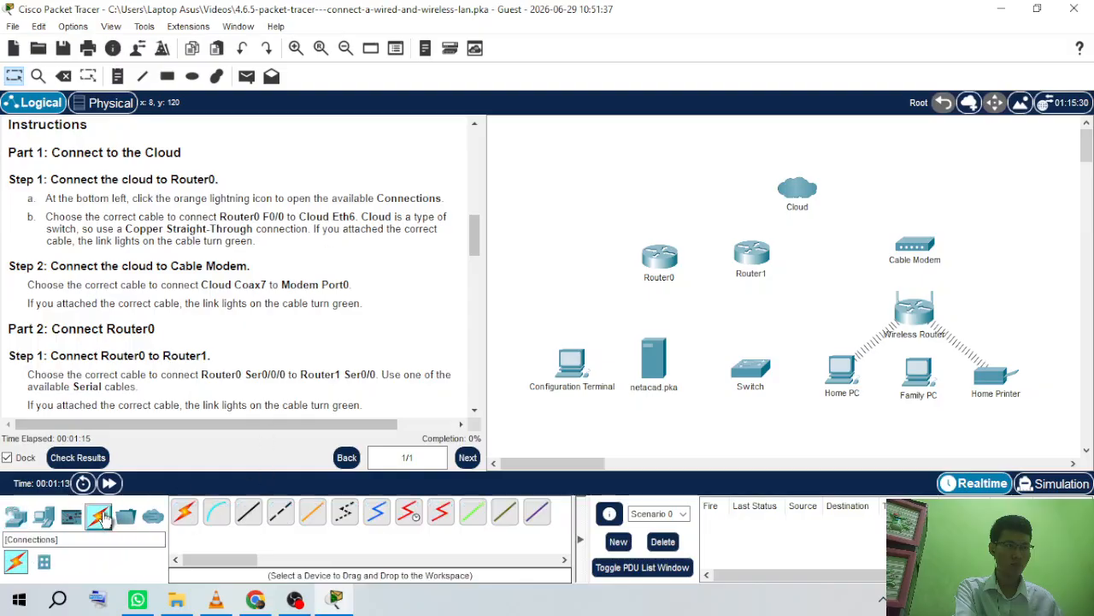
{"action": "left_click", "coordinate": [248, 511]}
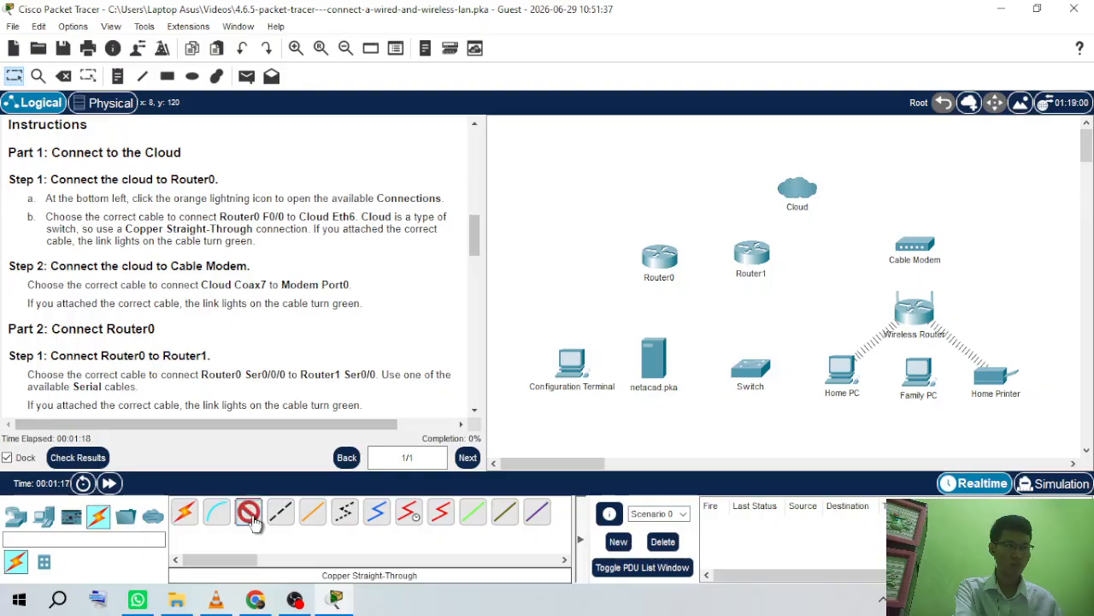
{"action": "left_click", "coordinate": [657, 259]}
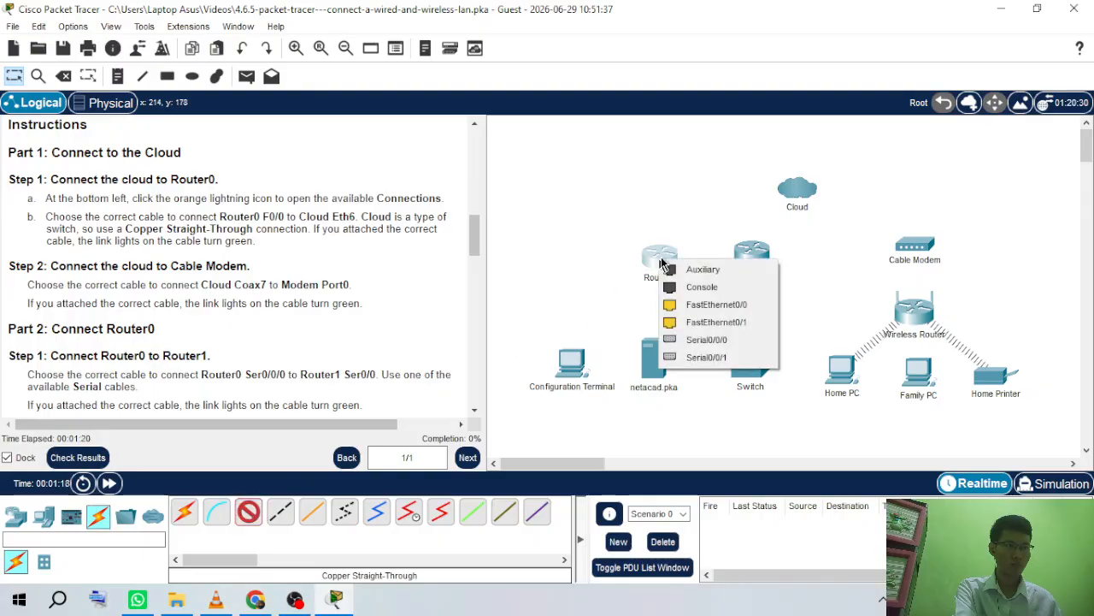
{"action": "left_click", "coordinate": [692, 307]}
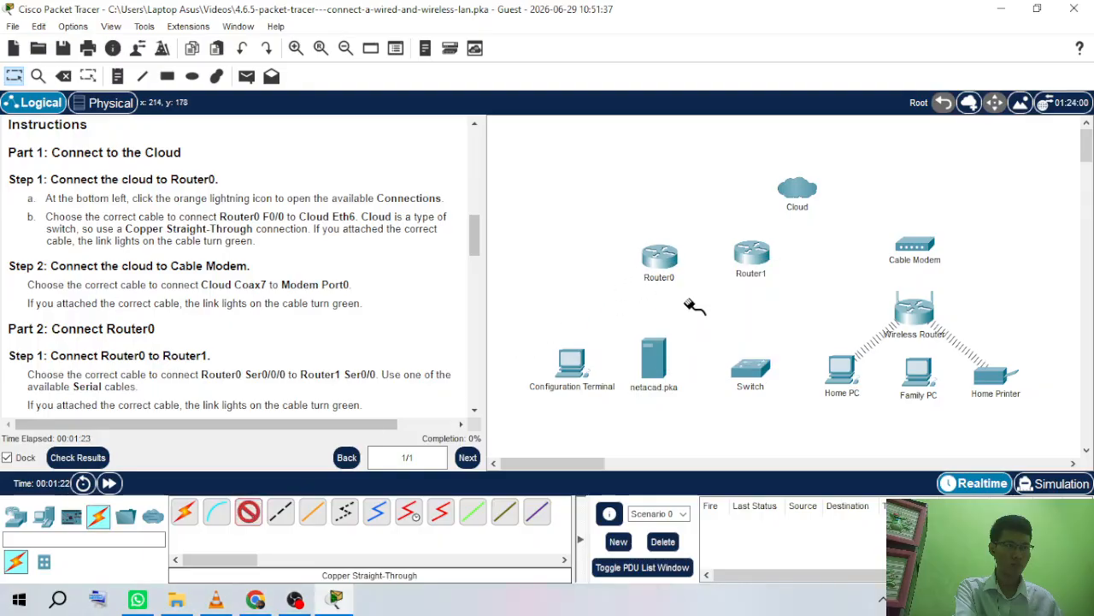
{"action": "left_click", "coordinate": [808, 196]}
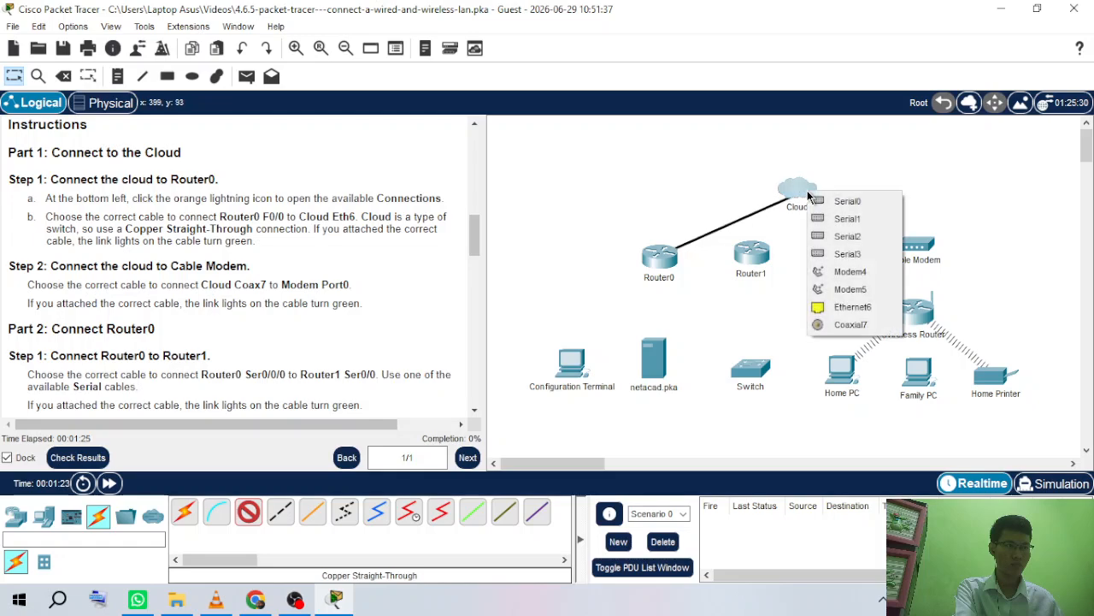
{"action": "left_click", "coordinate": [845, 309]}
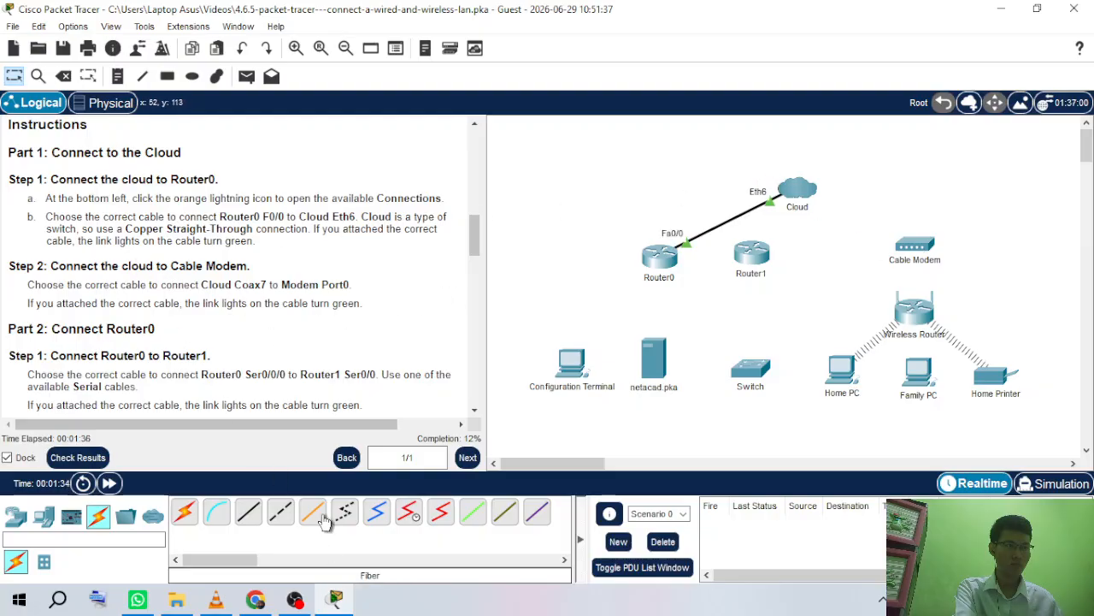
Step: Connect Cloud Coaxial7 to Cable Modem Port 0 with a Coaxial cable
{"action": "left_click", "coordinate": [380, 510]}
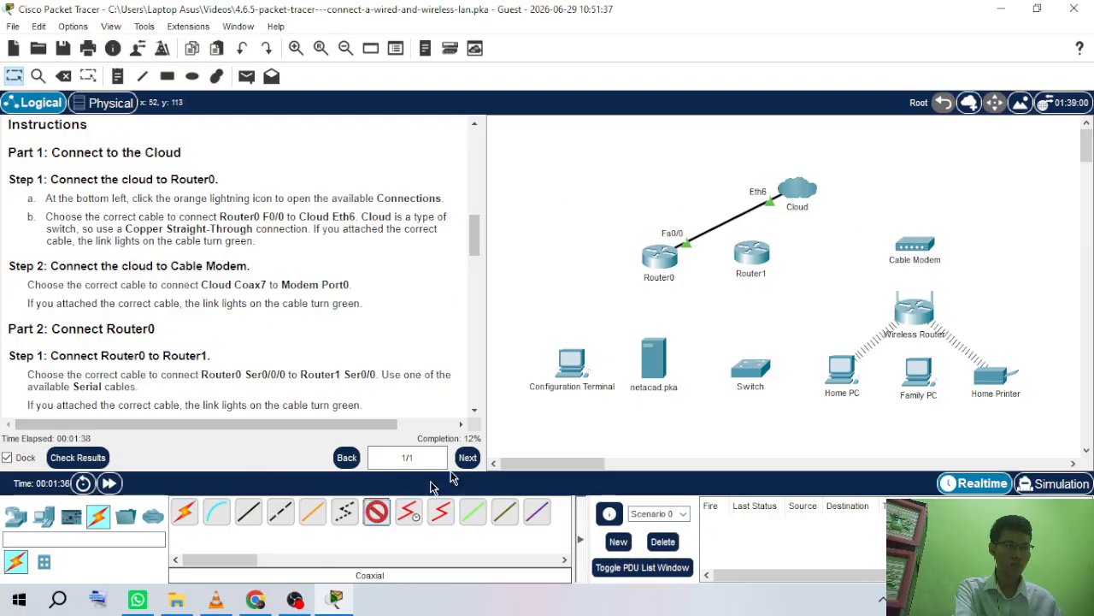
{"action": "left_click", "coordinate": [805, 186]}
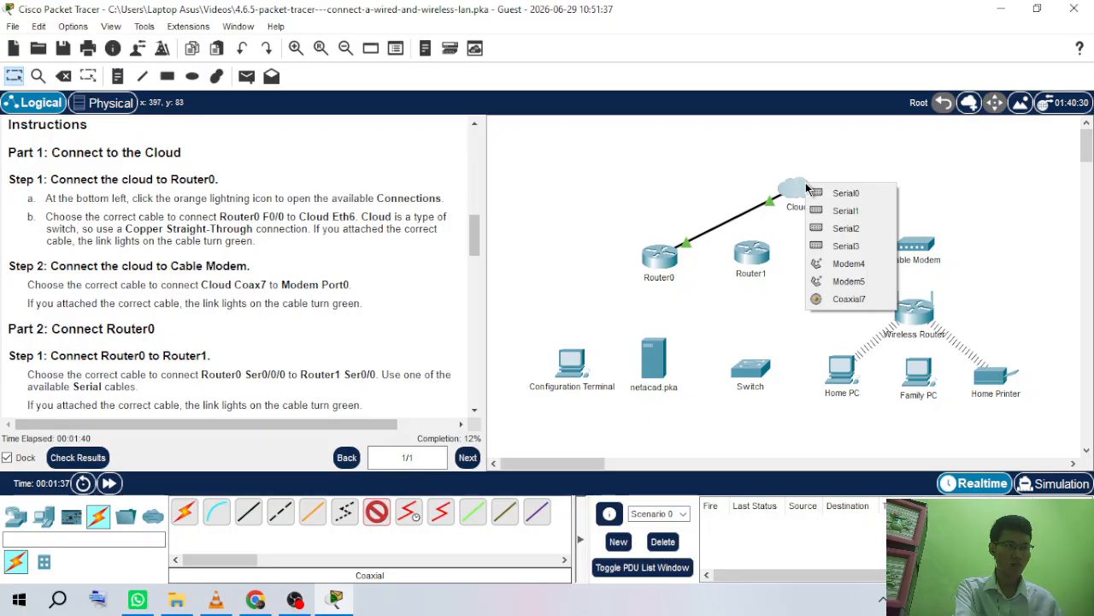
{"action": "left_click", "coordinate": [849, 299]}
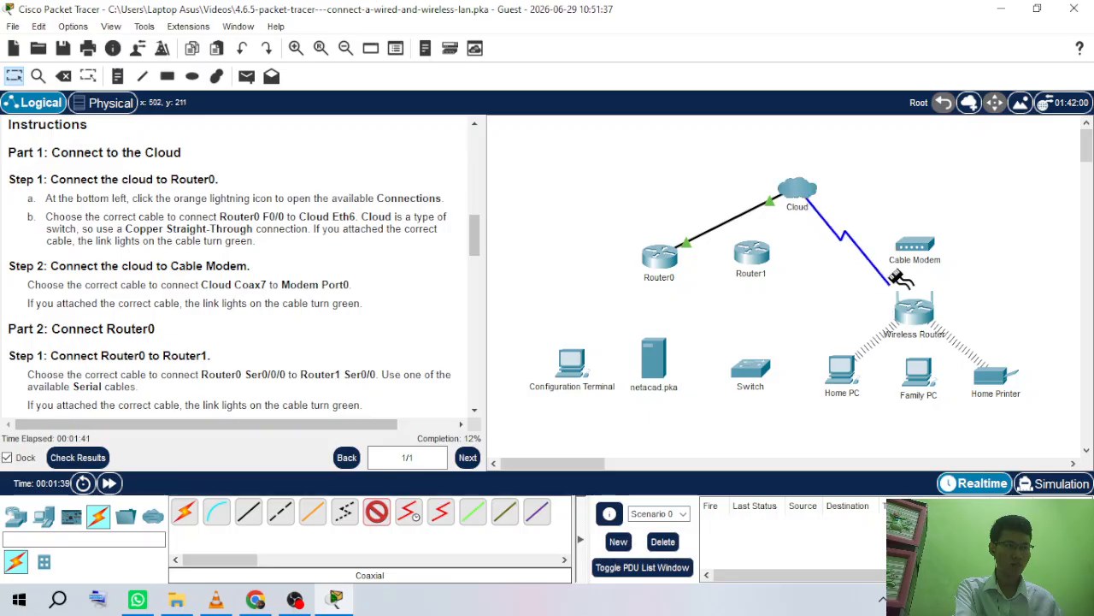
{"action": "left_click", "coordinate": [925, 242]}
{"action": "left_click", "coordinate": [956, 247]}
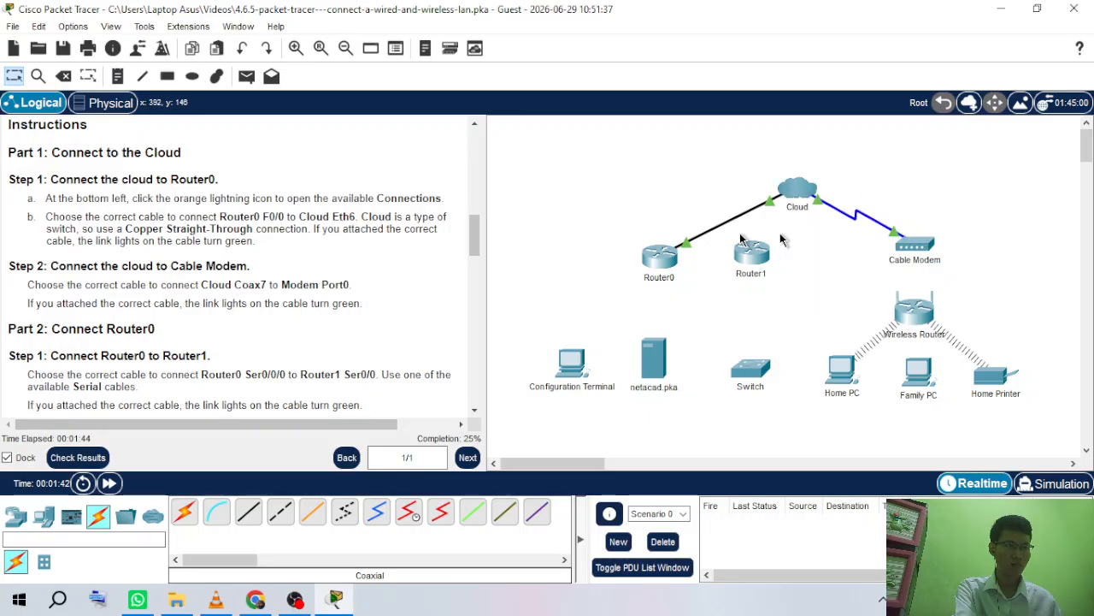
Step: Connect Router0 Serial0/0/0 to Router1 Serial0/0 with a Serial DCE cable, following Part 2, Step 1
{"action": "scroll", "coordinate": [173, 298], "scroll_direction": "down", "scroll_amount": 5}
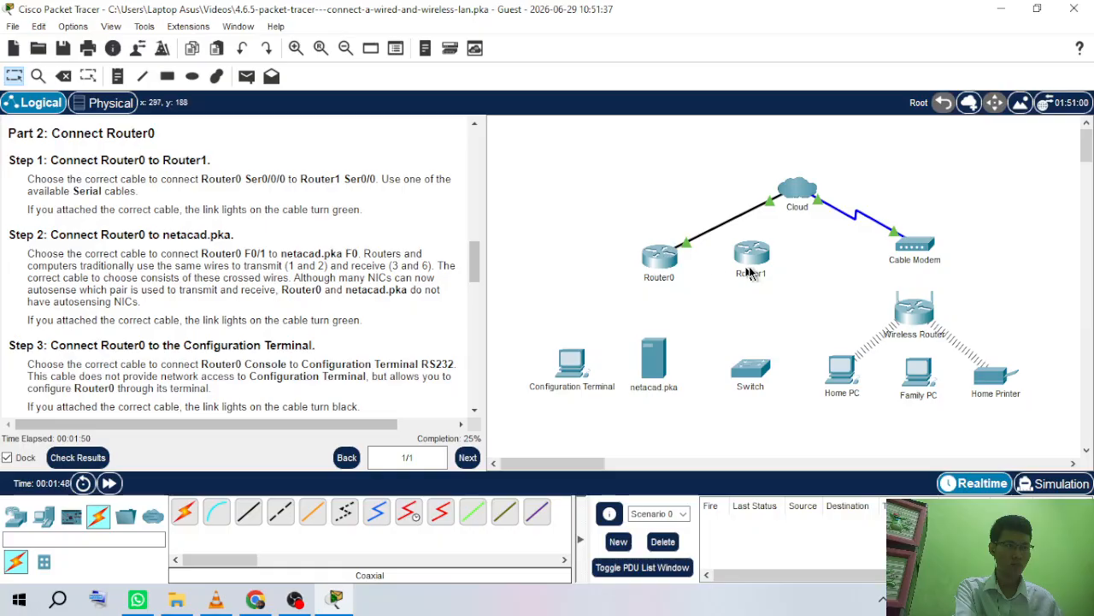
{"action": "left_click", "coordinate": [409, 513]}
{"action": "left_click", "coordinate": [658, 257]}
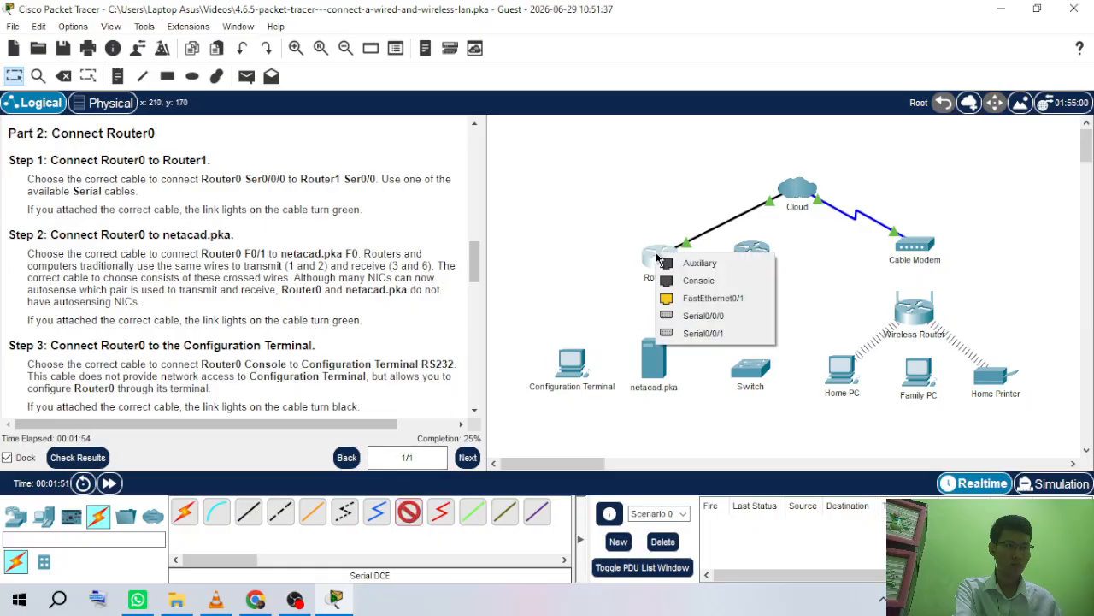
{"action": "left_click", "coordinate": [703, 316]}
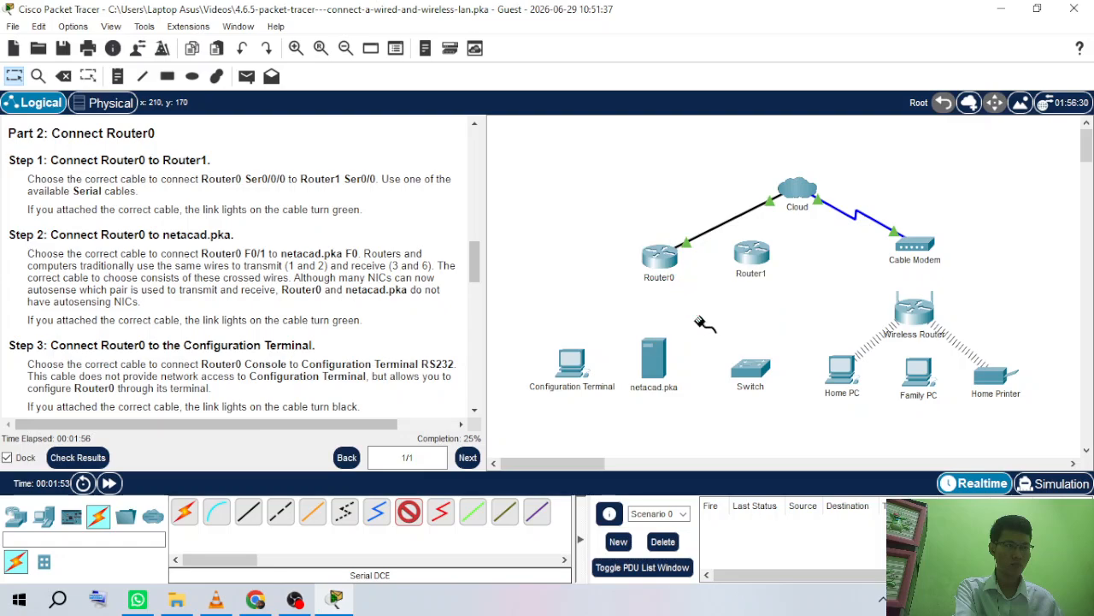
{"action": "left_click", "coordinate": [758, 257]}
{"action": "left_click", "coordinate": [798, 334]}
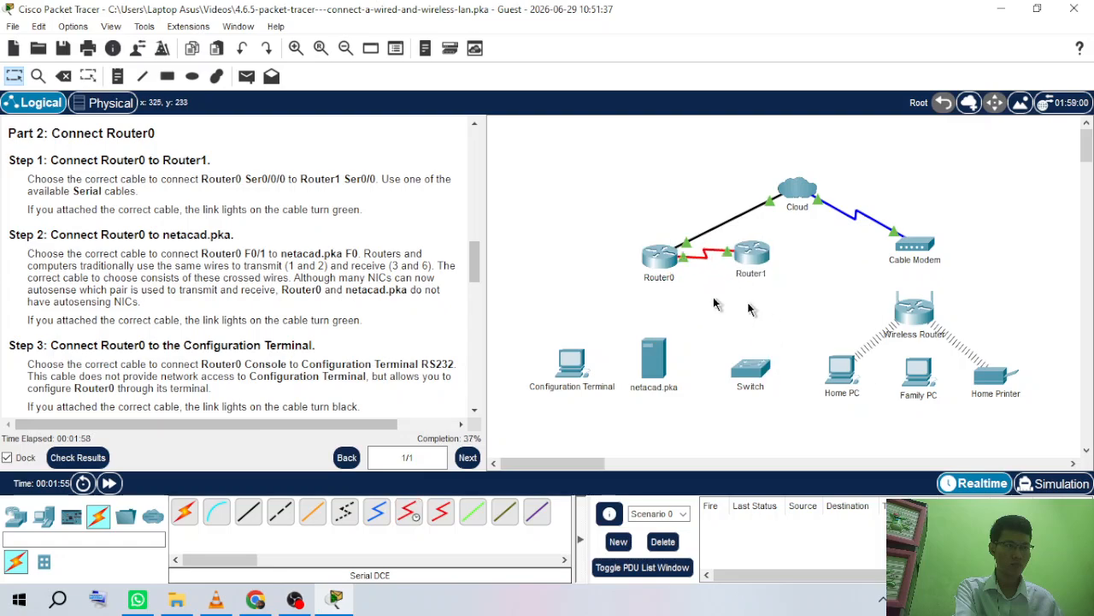
Step: Connect Router0 FastEthernet0/1 to netacad.pka FastEthernet0 with a Copper Cross-Over cable
{"action": "scroll", "coordinate": [150, 248], "scroll_direction": "down", "scroll_amount": 1}
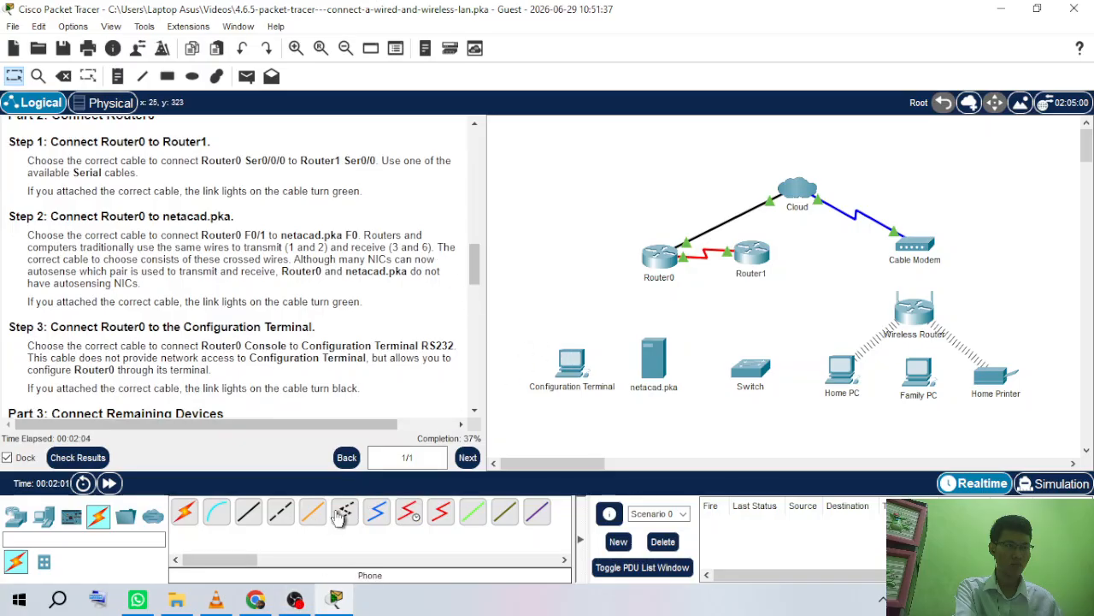
{"action": "left_click", "coordinate": [283, 521]}
{"action": "left_click", "coordinate": [664, 257]}
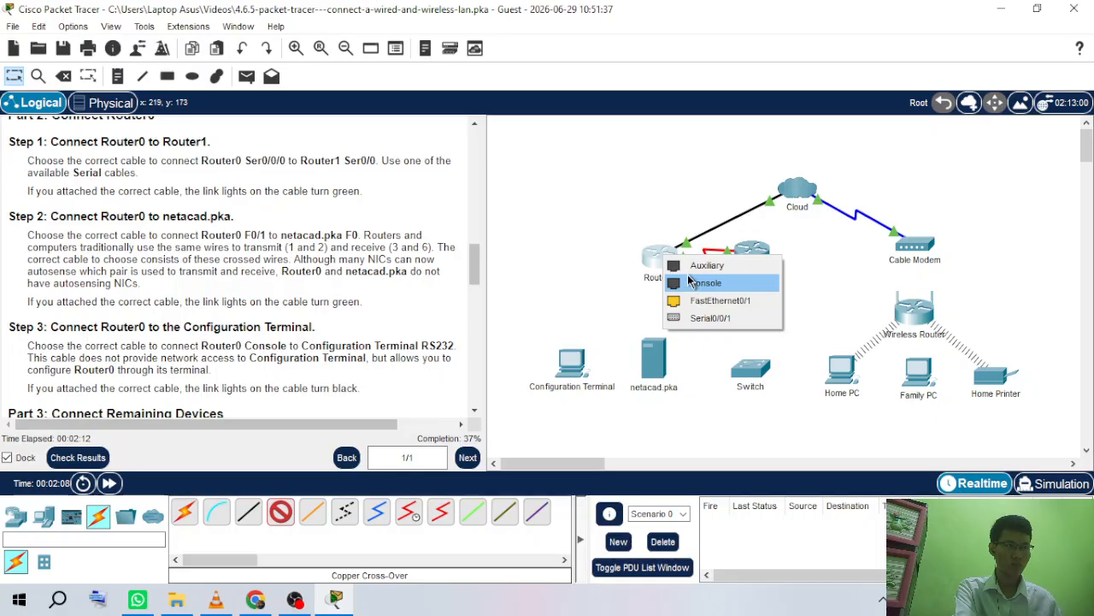
{"action": "left_click", "coordinate": [710, 300]}
{"action": "left_click", "coordinate": [652, 374]}
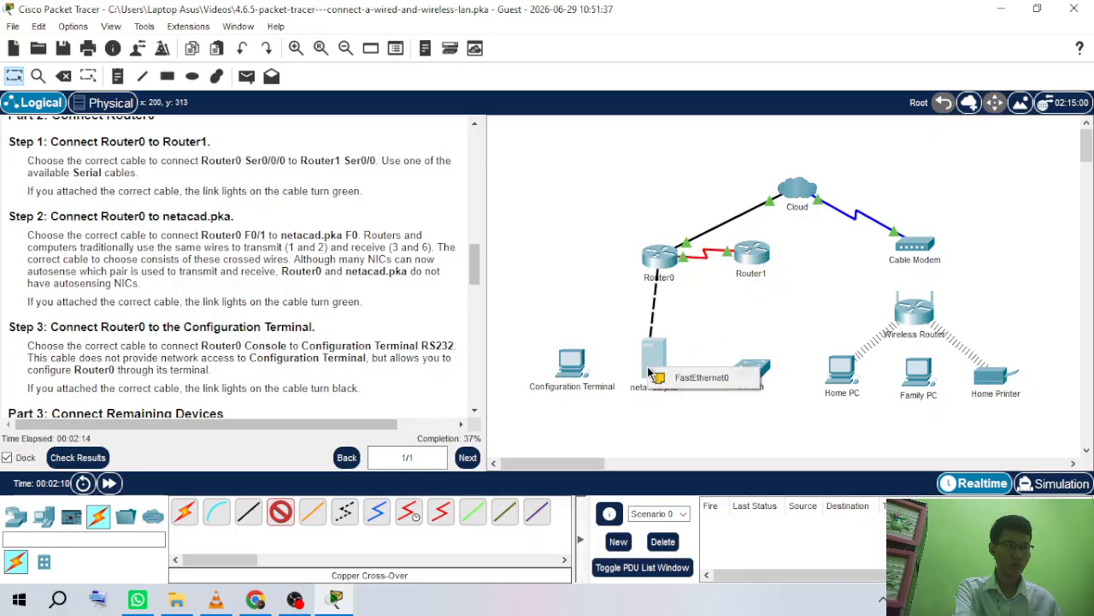
{"action": "left_click", "coordinate": [691, 379]}
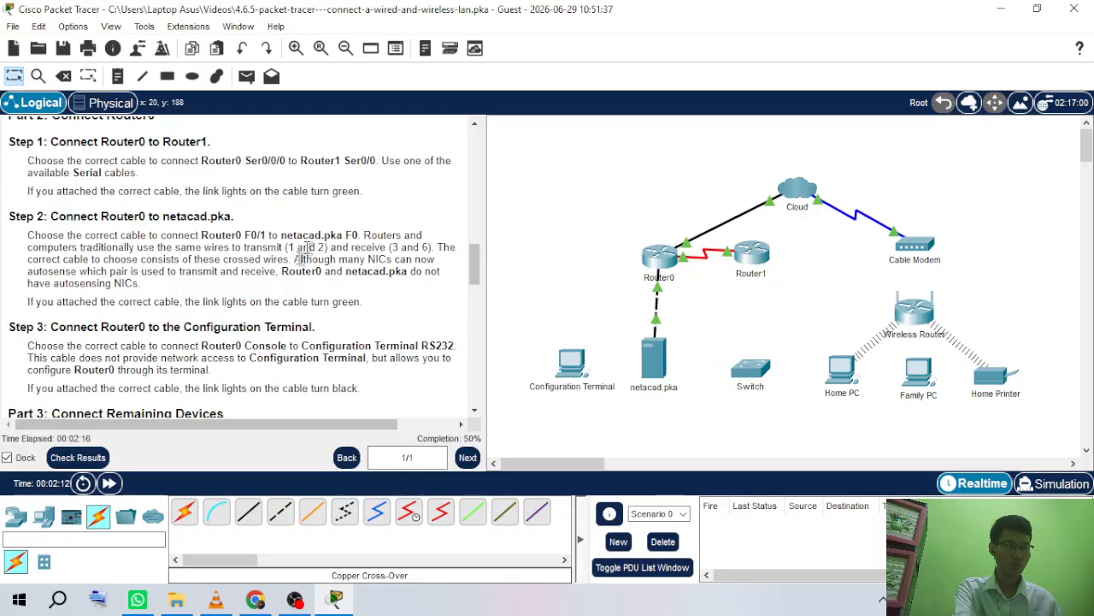
Step: Connect the Router0 Console port to the Configuration Terminal's RS 232 port with a Console cable
{"action": "scroll", "coordinate": [261, 301], "scroll_direction": "down", "scroll_amount": 2}
{"action": "scroll", "coordinate": [261, 301], "scroll_direction": "down", "scroll_amount": 2}
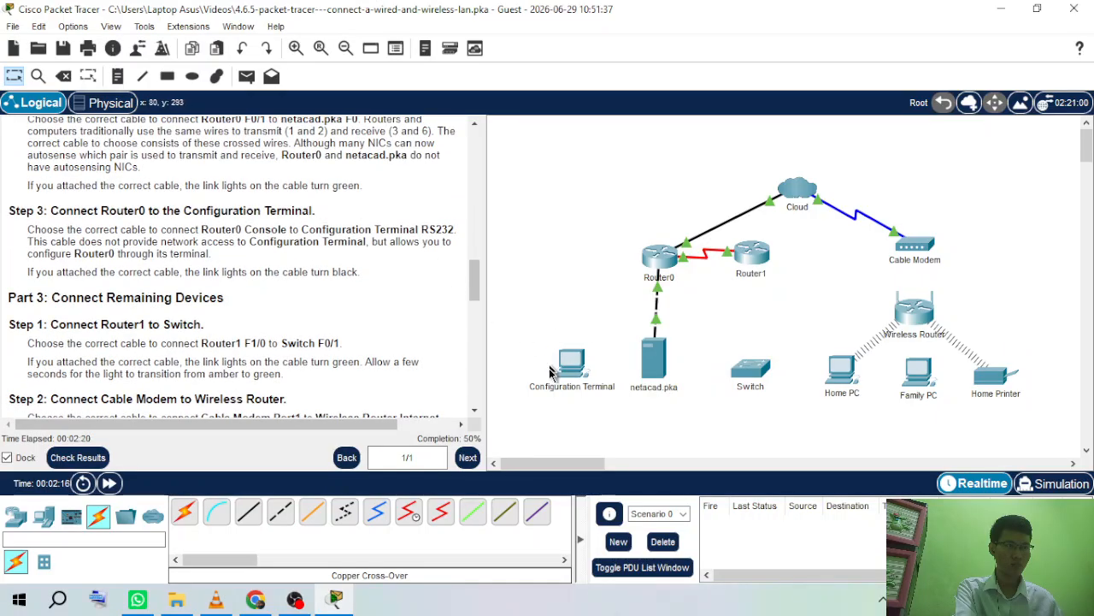
{"action": "left_click", "coordinate": [217, 512]}
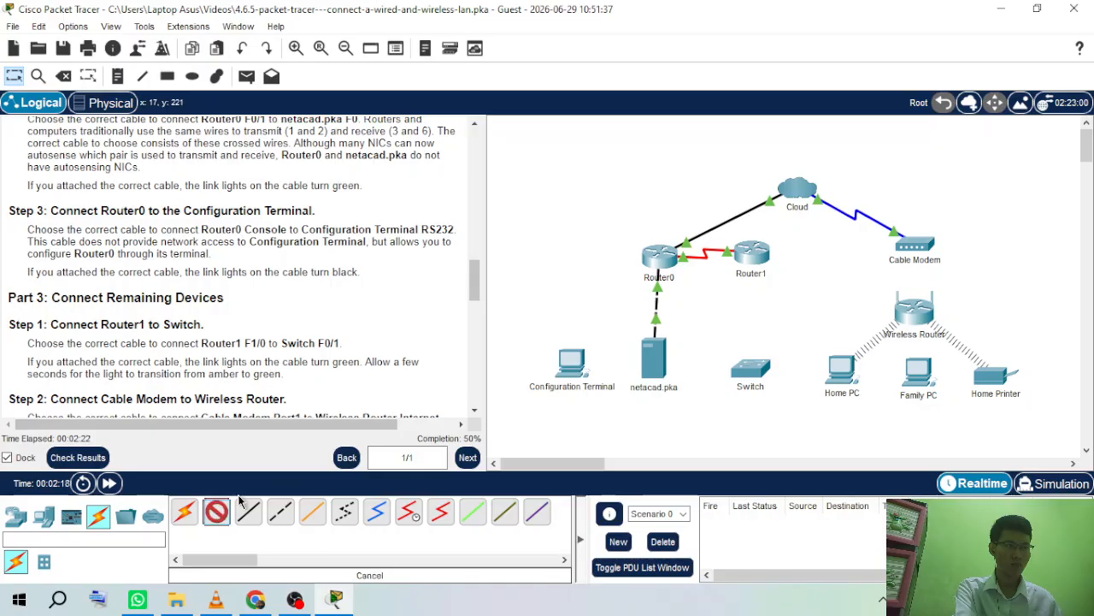
{"action": "left_click", "coordinate": [666, 259]}
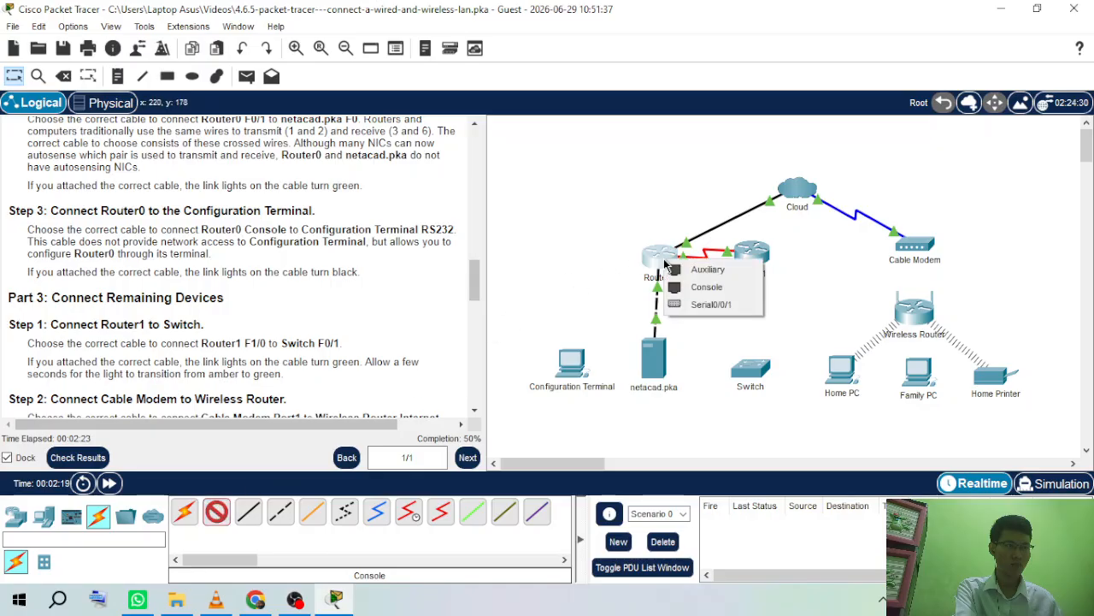
{"action": "left_click", "coordinate": [700, 287]}
{"action": "left_click", "coordinate": [577, 353]}
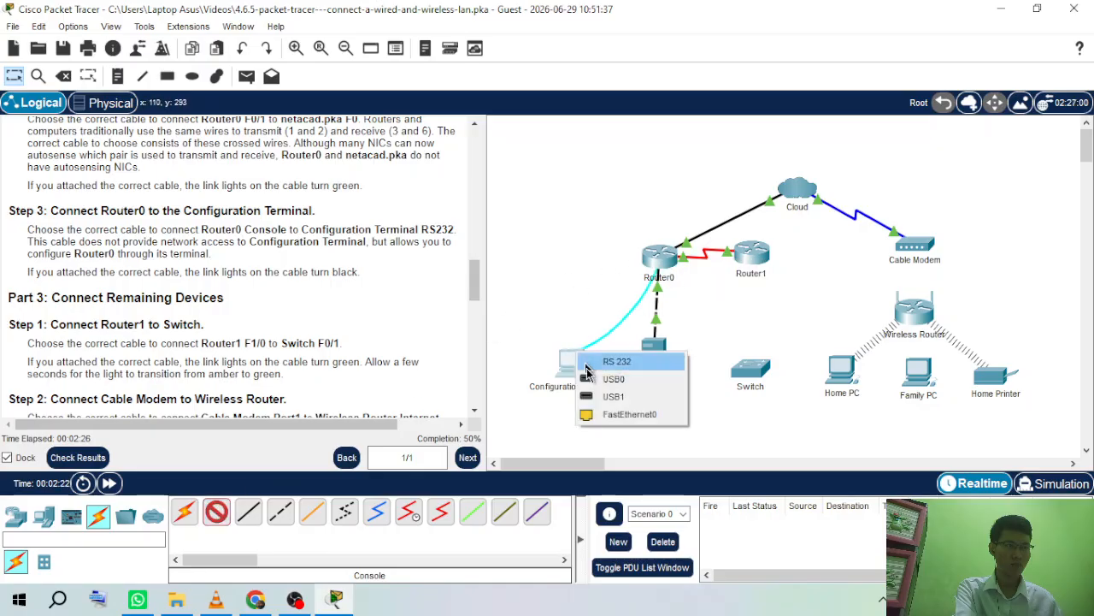
{"action": "left_click", "coordinate": [615, 360]}
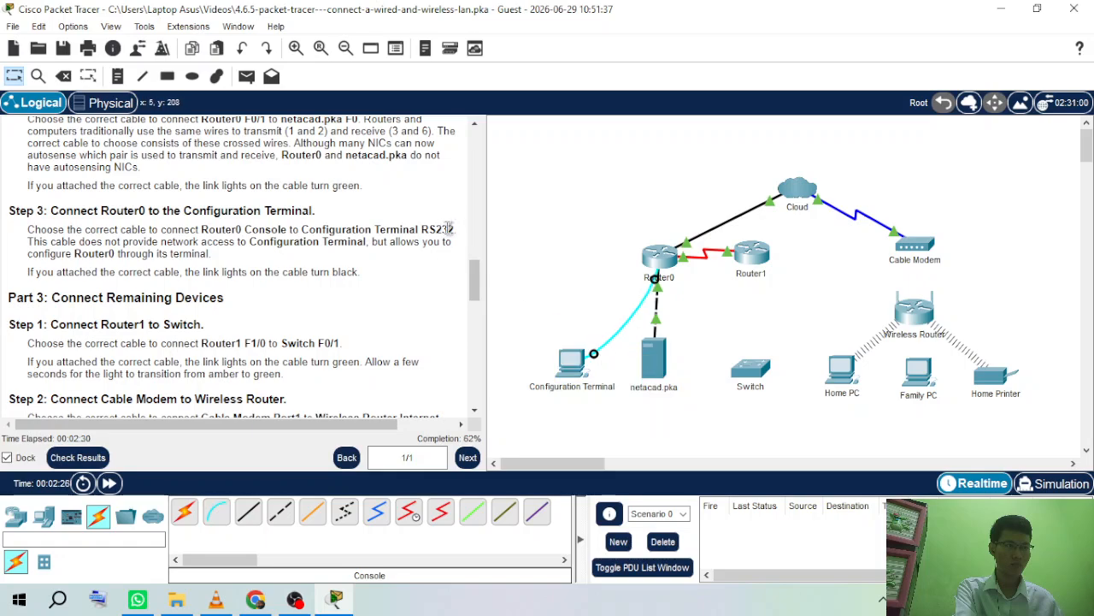
Step: Connect Router1 FastEthernet1/0 to Switch FastEthernet0/1 with a Fiber cable, following Part 3, Step 1
{"action": "scroll", "coordinate": [222, 352], "scroll_direction": "down", "scroll_amount": 3}
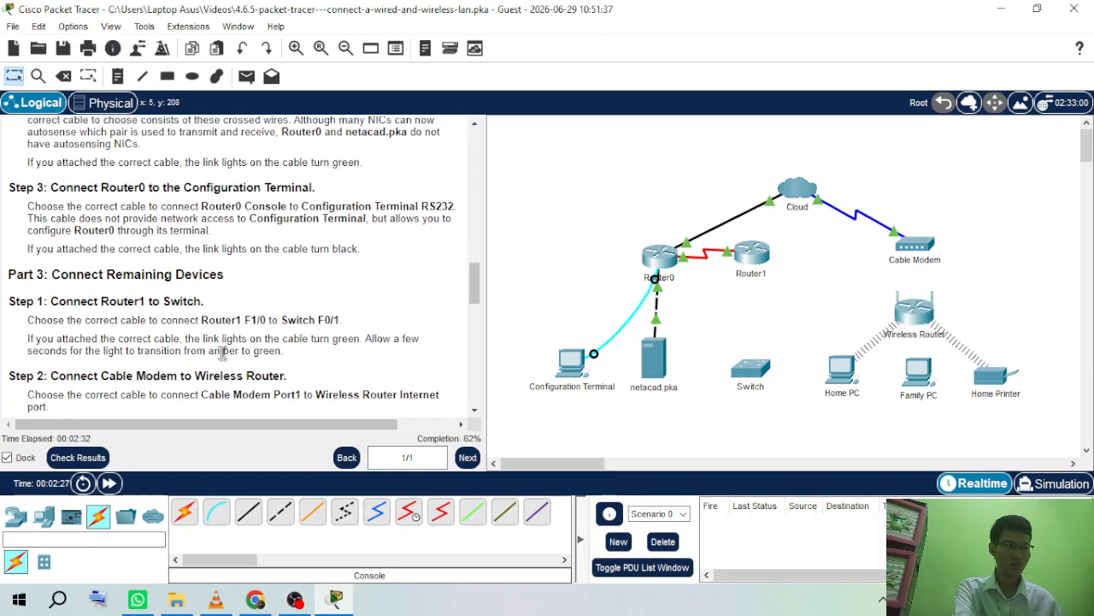
{"action": "scroll", "coordinate": [222, 351], "scroll_direction": "down", "scroll_amount": 4}
{"action": "scroll", "coordinate": [224, 347], "scroll_direction": "up", "scroll_amount": 2}
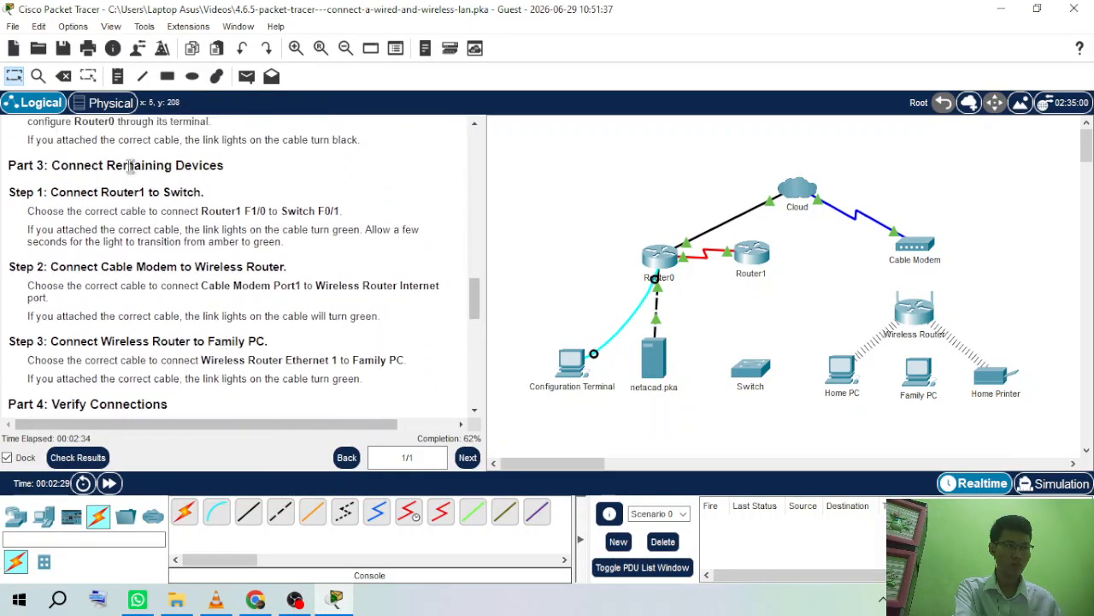
{"action": "scroll", "coordinate": [123, 186], "scroll_direction": "down", "scroll_amount": 2}
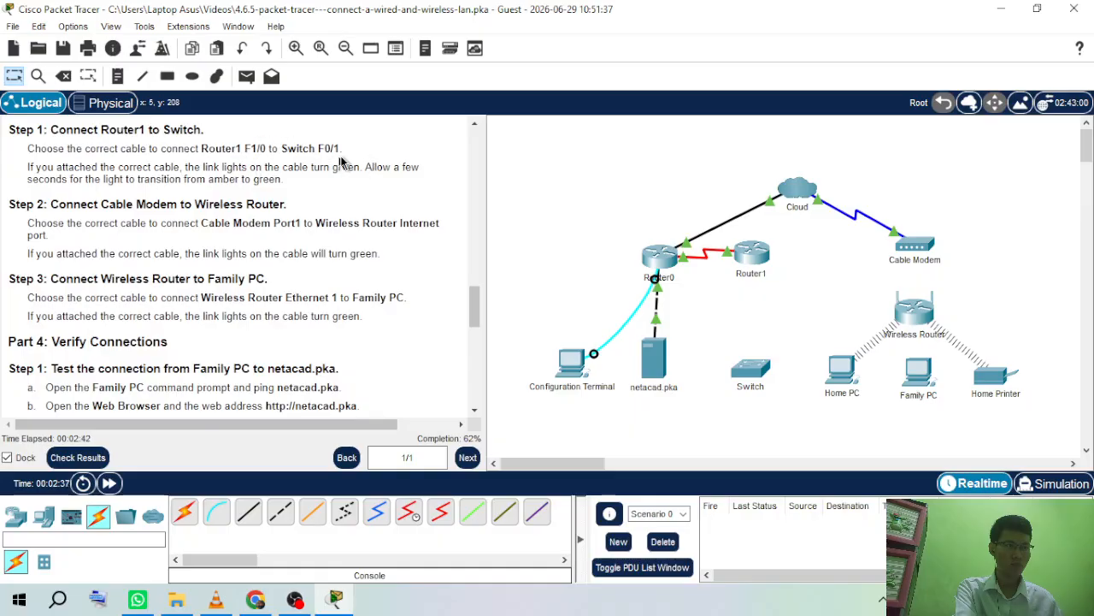
{"action": "left_click", "coordinate": [312, 514]}
{"action": "left_click", "coordinate": [752, 261]}
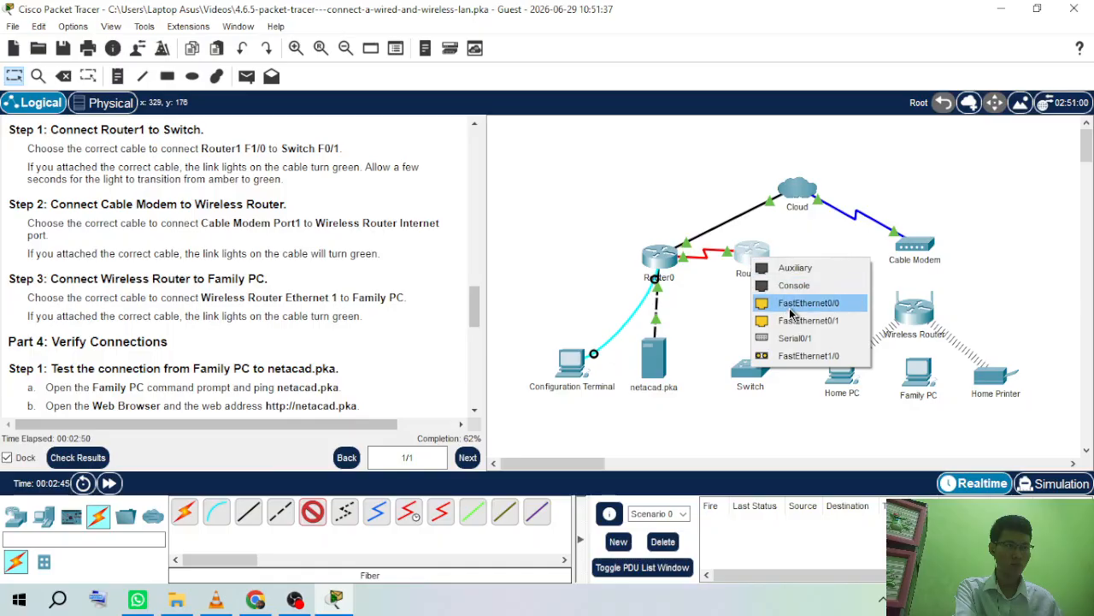
{"action": "left_click", "coordinate": [804, 356]}
{"action": "left_click", "coordinate": [757, 379]}
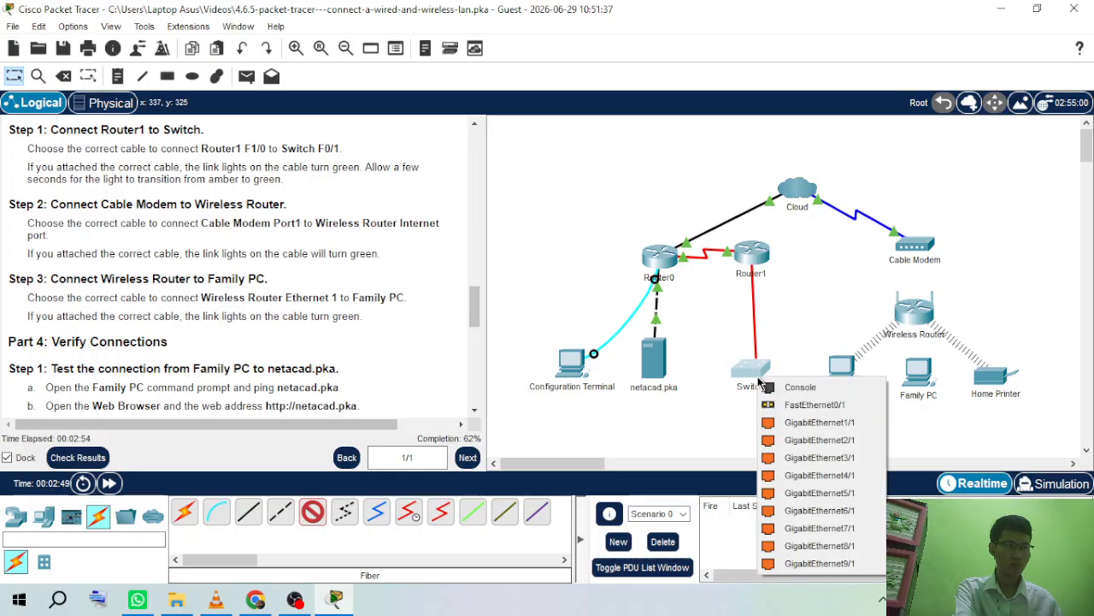
{"action": "left_click", "coordinate": [808, 405]}
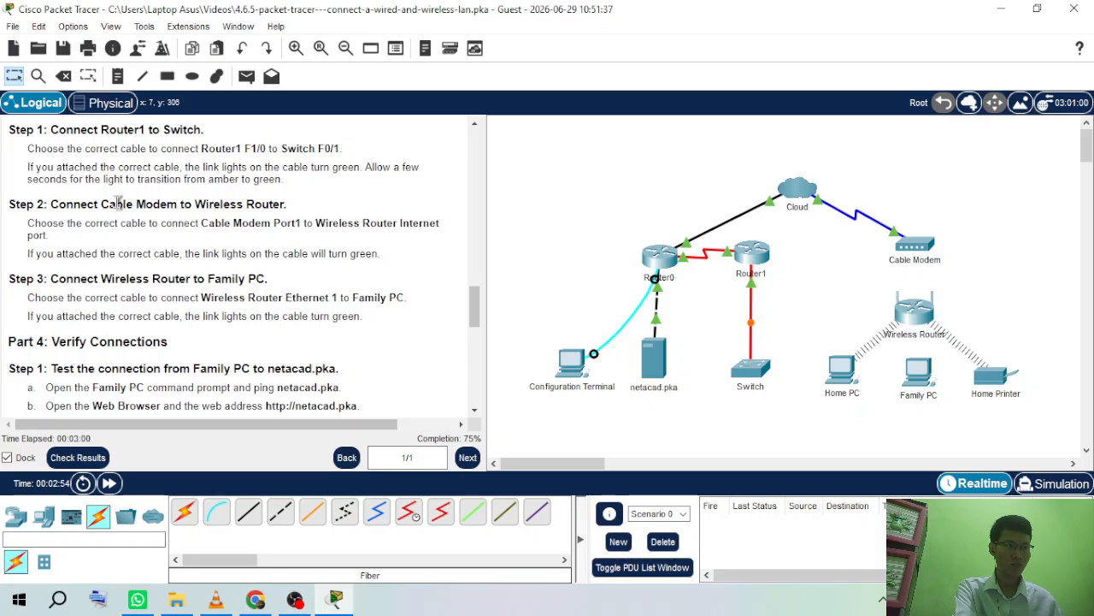
Step: Connect Cable Modem Port 1 to the Wireless Router's Internet port with a Copper Straight-Through cable
{"action": "scroll", "coordinate": [118, 205], "scroll_direction": "down", "scroll_amount": 1}
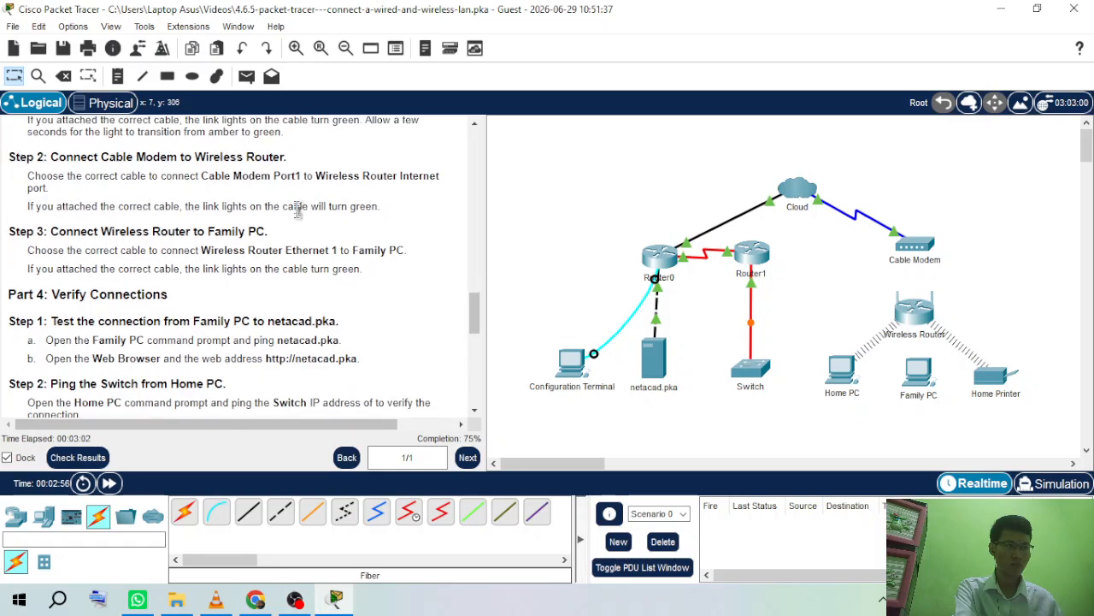
{"action": "left_click", "coordinate": [257, 511]}
{"action": "left_click", "coordinate": [918, 244]}
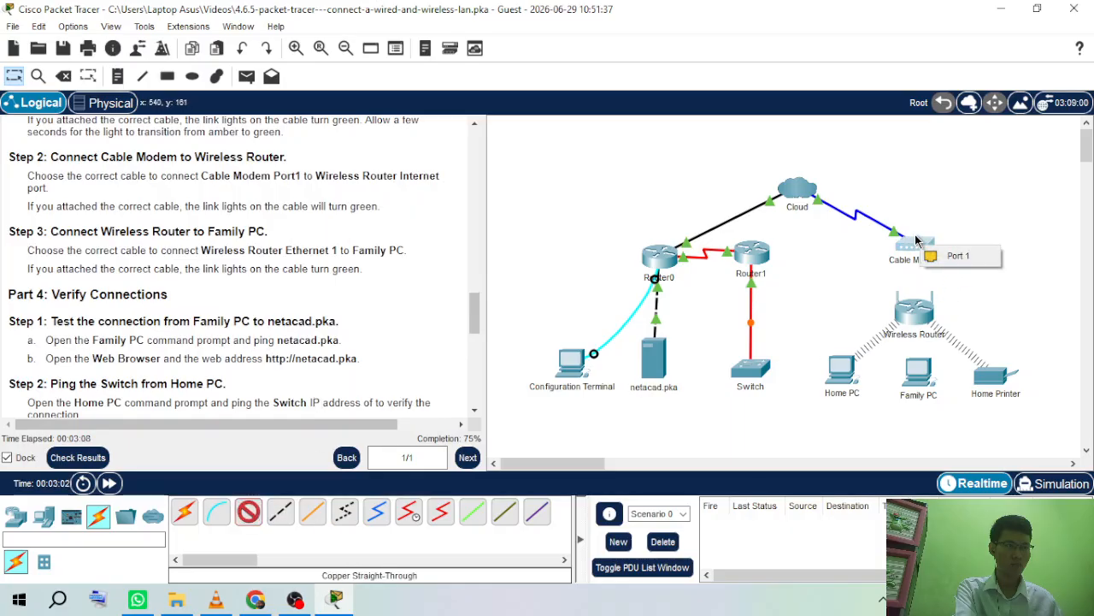
{"action": "left_click", "coordinate": [954, 256]}
{"action": "left_click", "coordinate": [923, 313]}
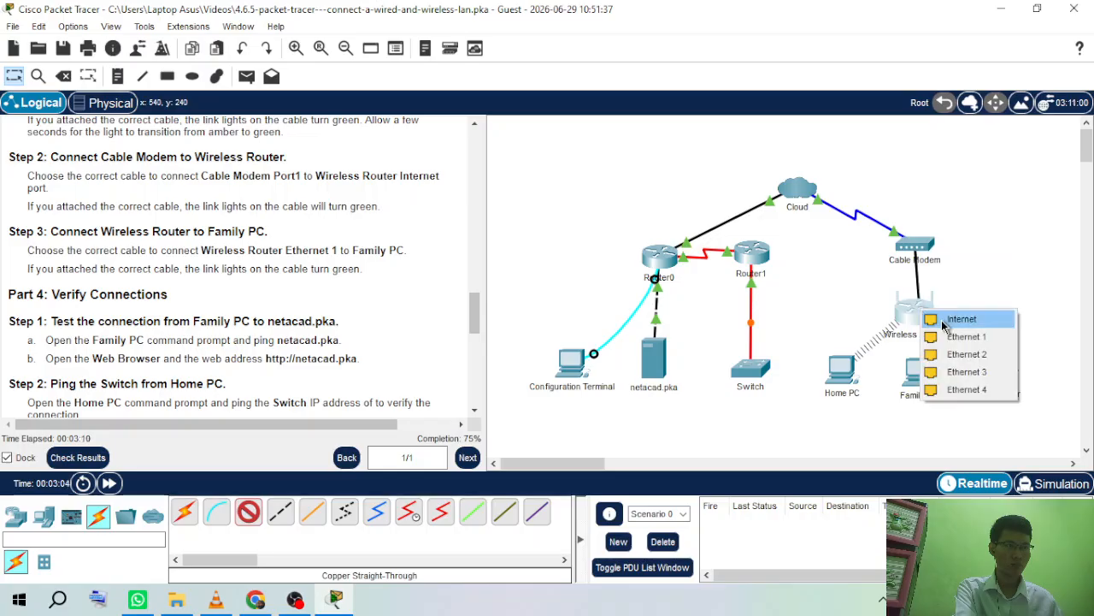
{"action": "left_click", "coordinate": [943, 325]}
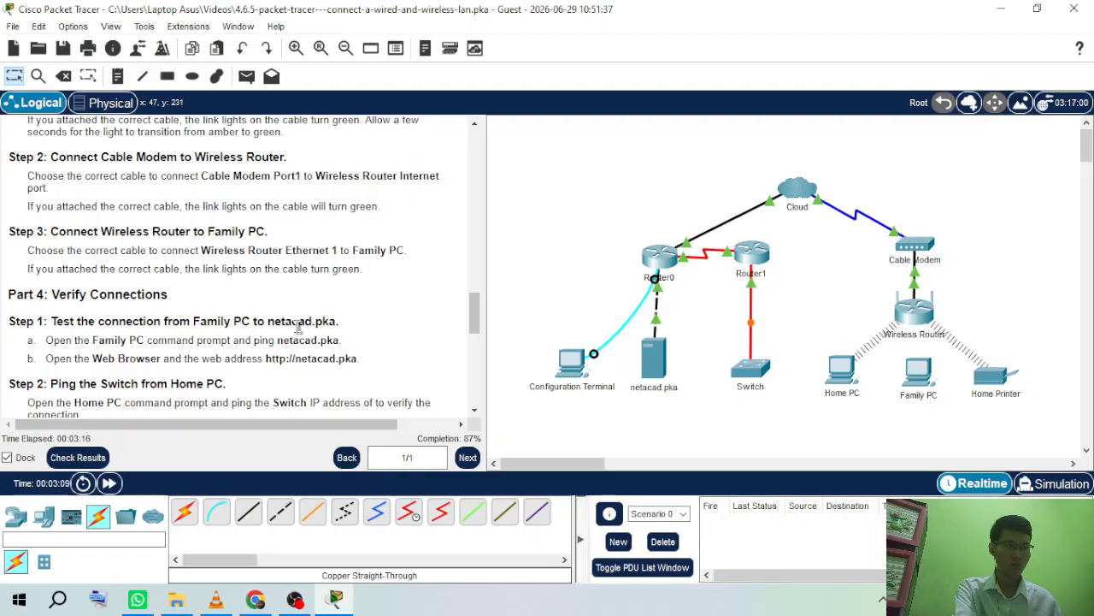
Step: Connect Wireless Router Ethernet 1 to Family PC FastEthernet0 with a Copper Straight-Through cable
{"action": "left_click", "coordinate": [249, 512]}
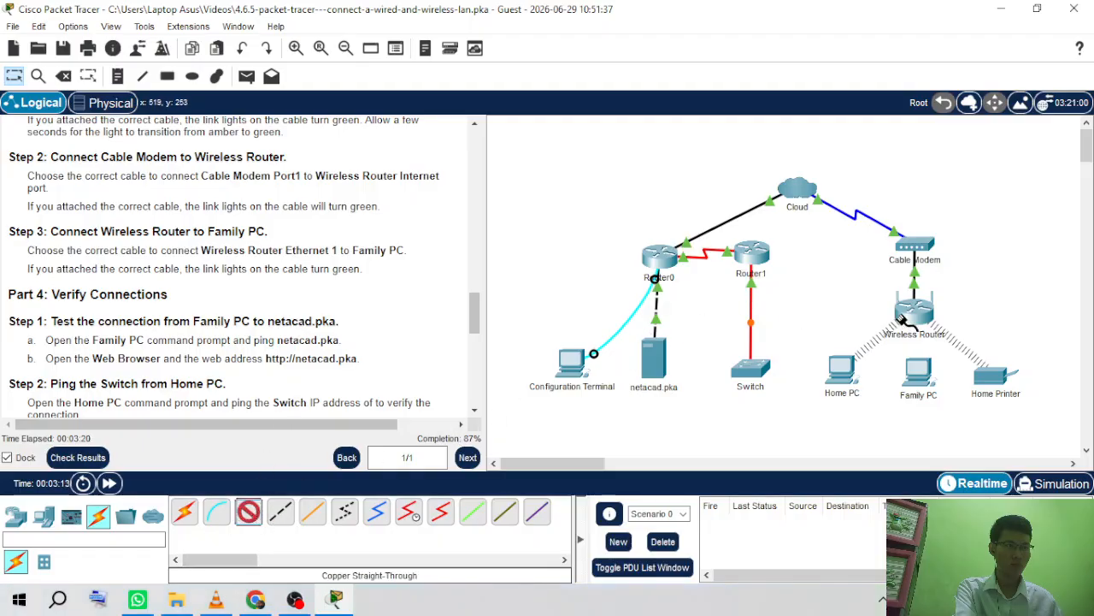
{"action": "left_click", "coordinate": [915, 315]}
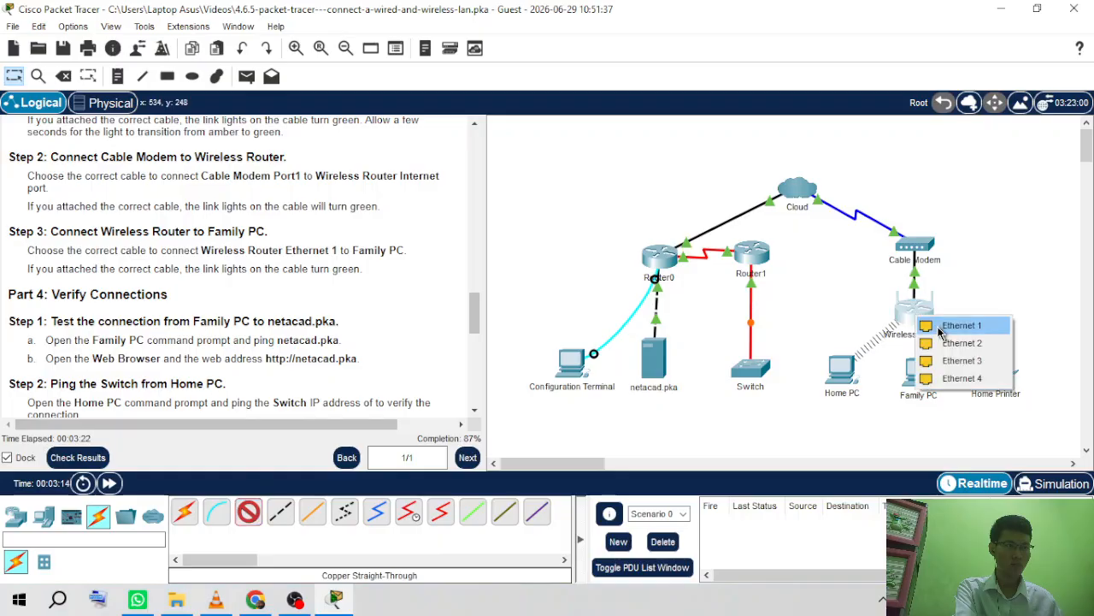
{"action": "left_click", "coordinate": [941, 327]}
{"action": "left_click", "coordinate": [923, 374]}
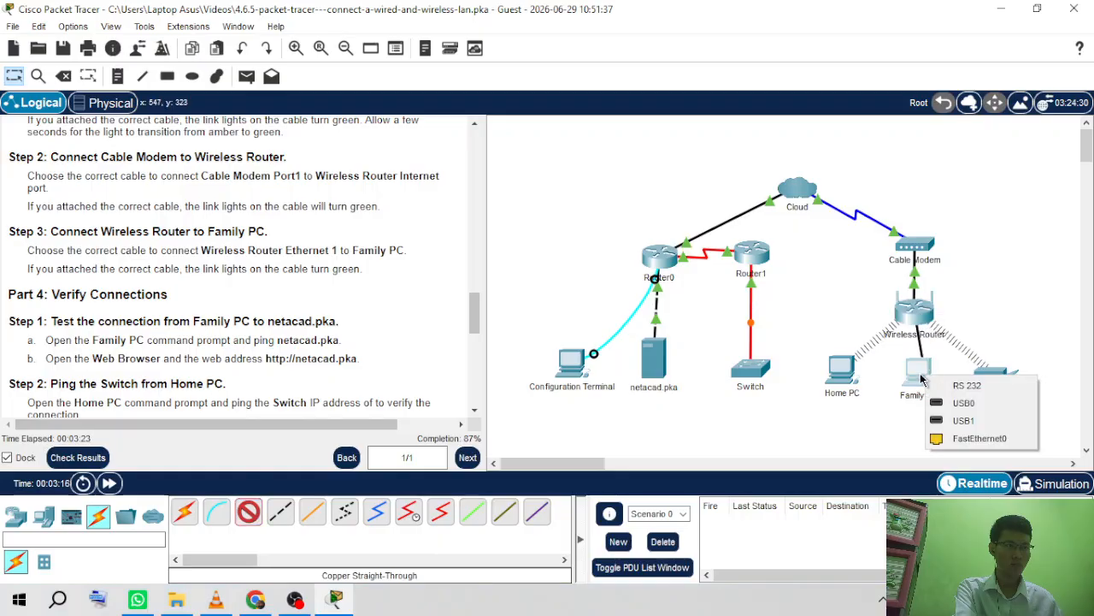
{"action": "left_click", "coordinate": [980, 438]}
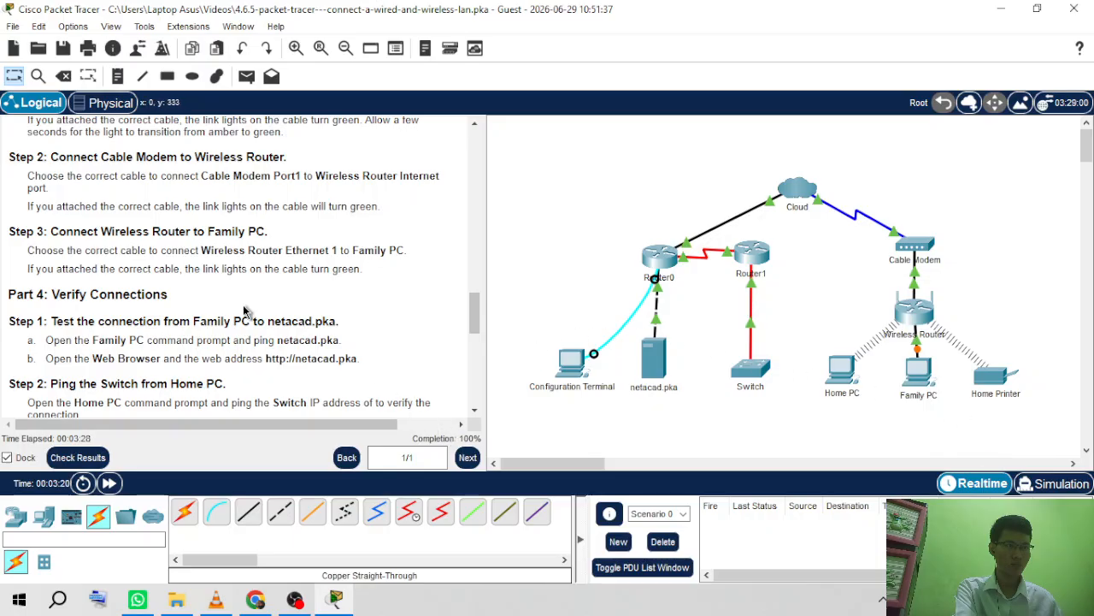
Step: Read the Part 4 verification instructions and copy netacad.pka's IP address, 10.0.0.254, from the addressing table
{"action": "scroll", "coordinate": [273, 318], "scroll_direction": "down", "scroll_amount": 3}
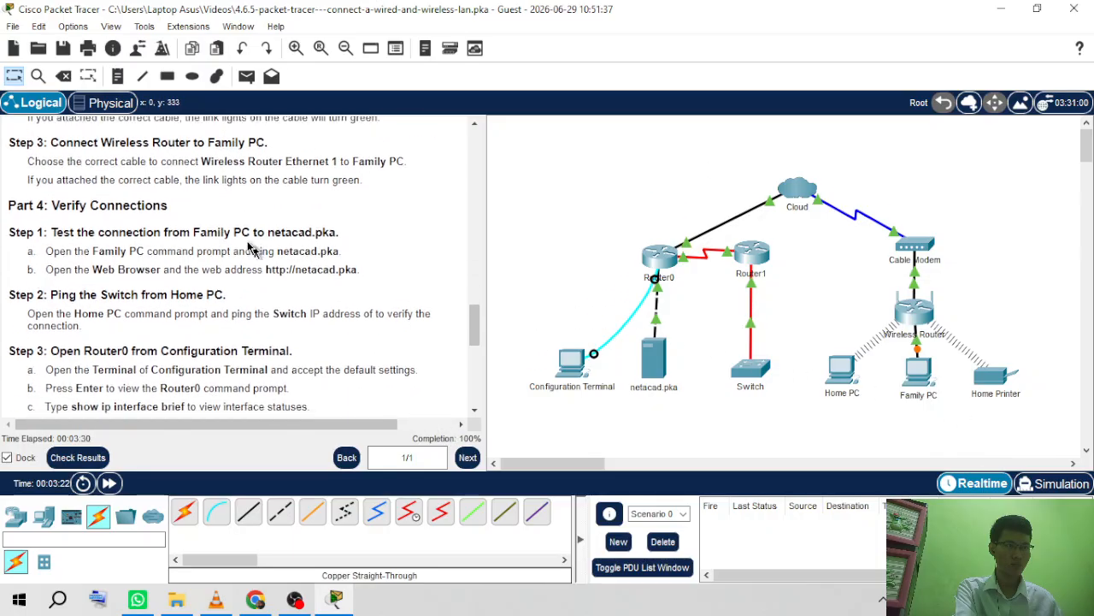
{"action": "scroll", "coordinate": [257, 299], "scroll_direction": "up", "scroll_amount": 1}
{"action": "scroll", "coordinate": [128, 248], "scroll_direction": "down", "scroll_amount": 3}
{"action": "scroll", "coordinate": [137, 183], "scroll_direction": "down", "scroll_amount": 1}
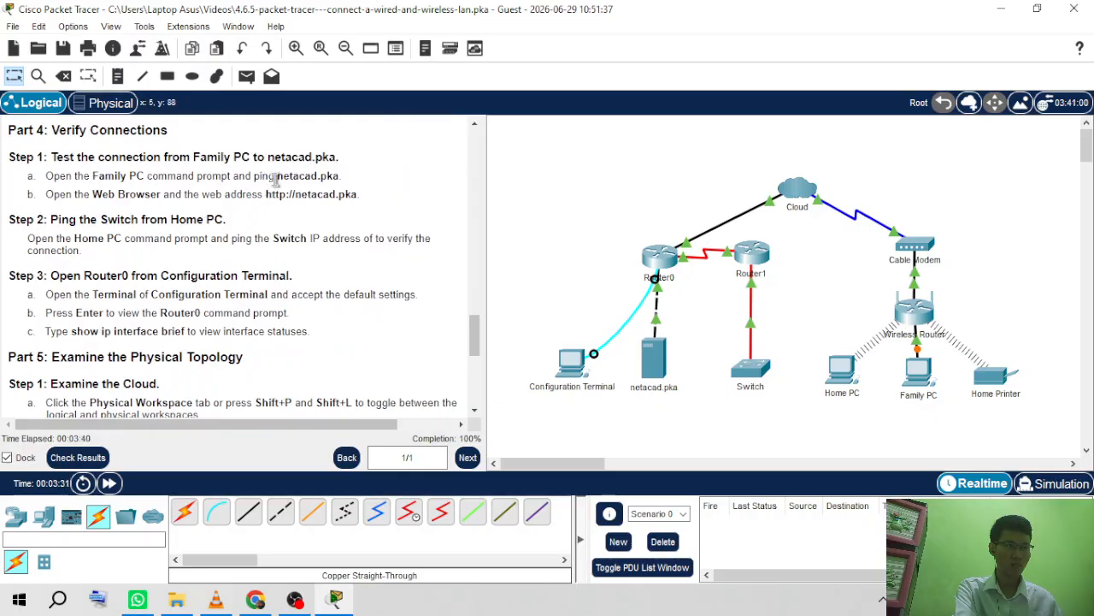
{"action": "left_click_drag", "start_coordinate": [284, 180], "coordinate": [341, 179]}
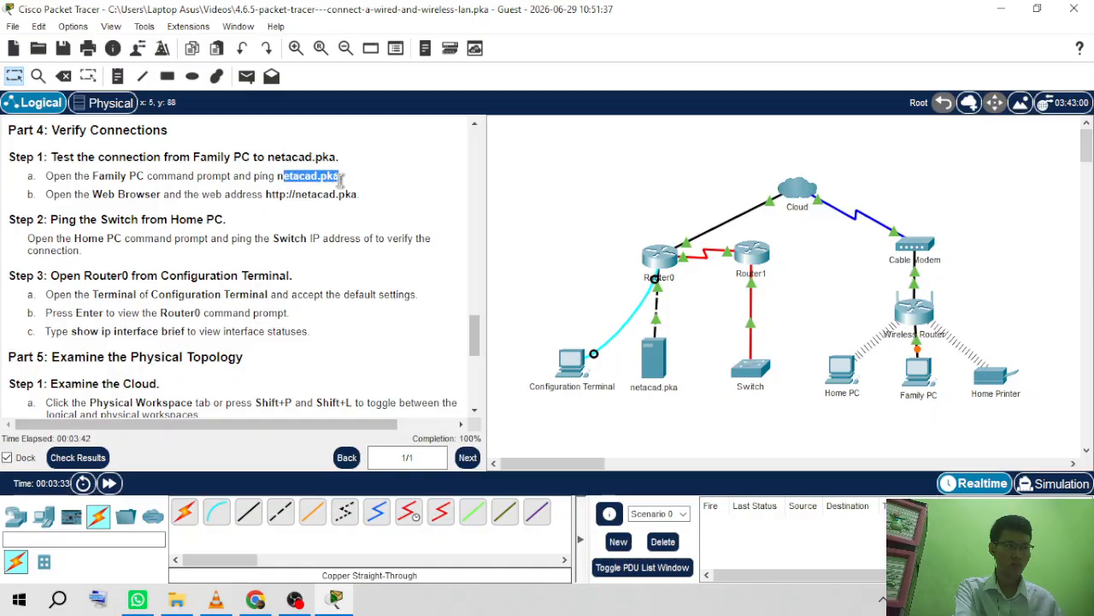
{"action": "left_click", "coordinate": [340, 178]}
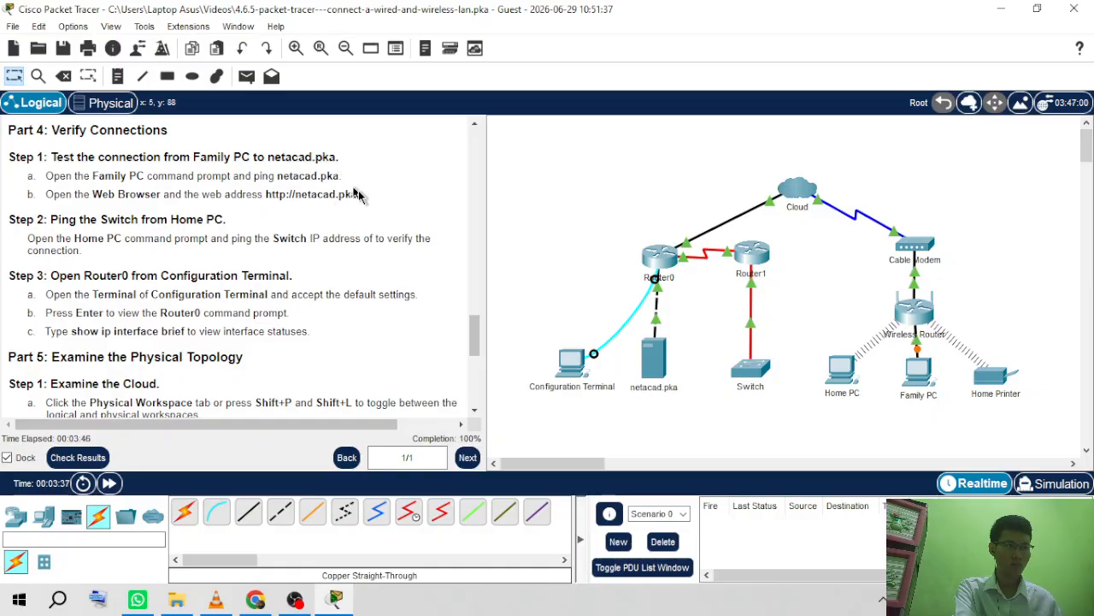
{"action": "scroll", "coordinate": [348, 198], "scroll_direction": "up", "scroll_amount": 15}
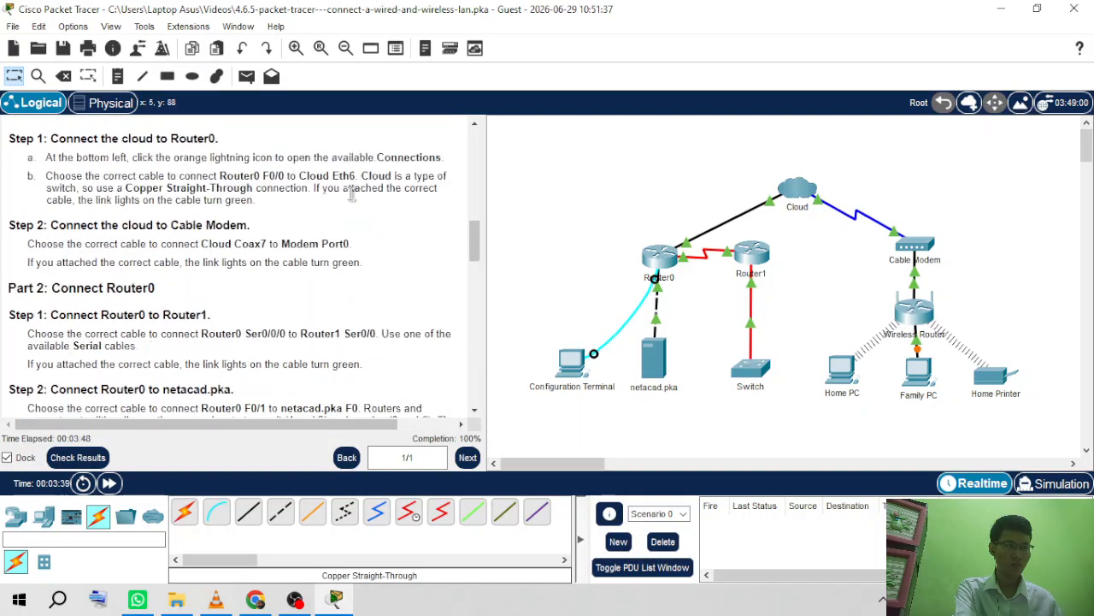
{"action": "scroll", "coordinate": [339, 228], "scroll_direction": "down", "scroll_amount": 3}
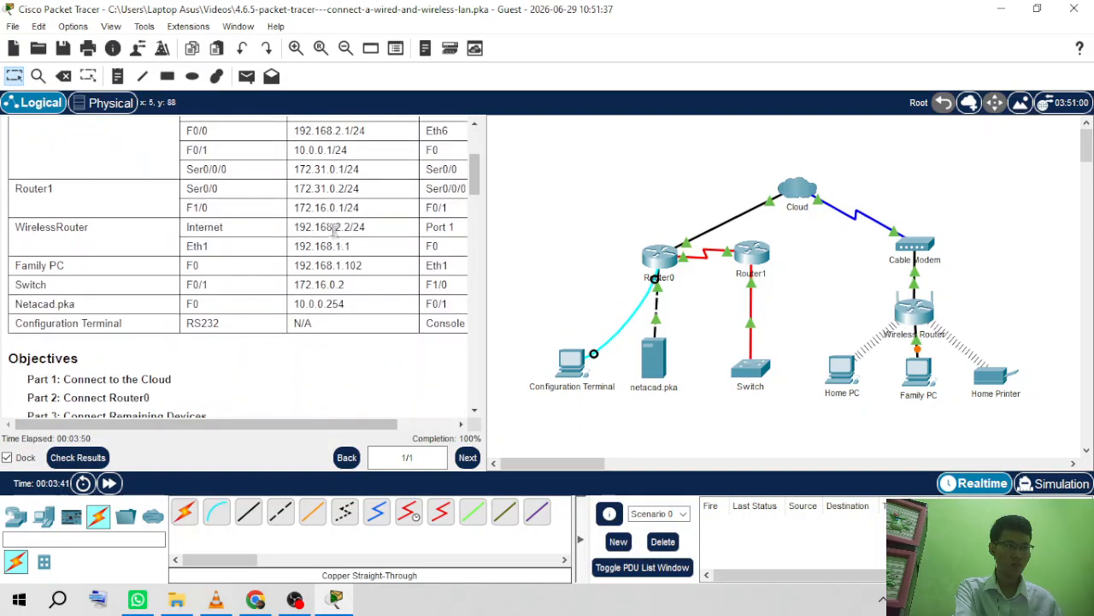
{"action": "left_click_drag", "start_coordinate": [296, 304], "coordinate": [346, 301]}
{"action": "key", "text": "ctrl+c"}
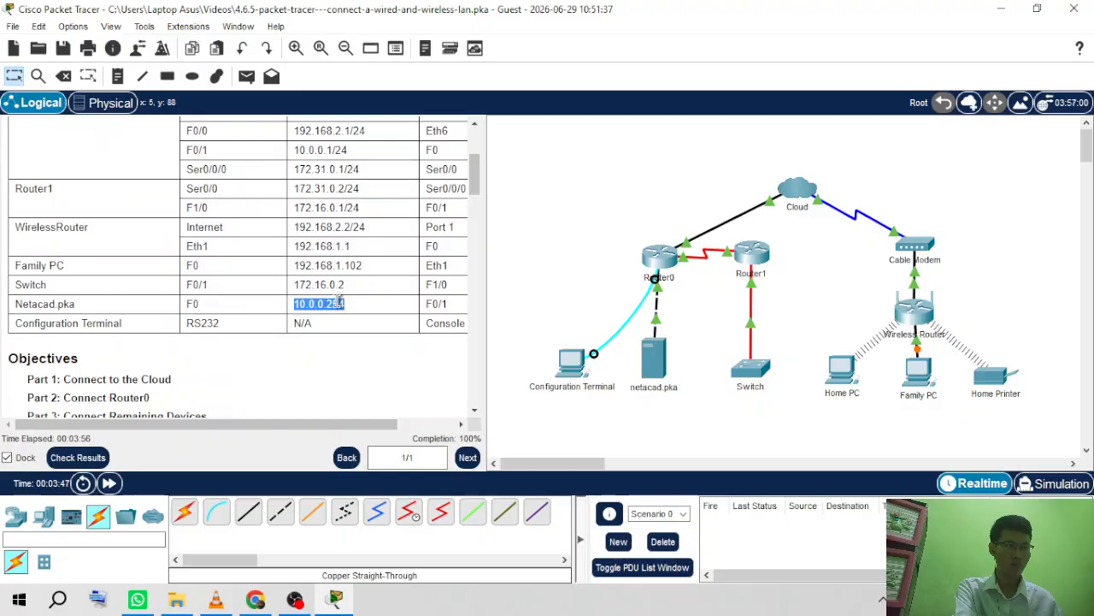
{"action": "right_click", "coordinate": [340, 302]}
{"action": "left_click", "coordinate": [367, 313]}
Step: Open the Command Prompt on Family PC and ping netacad.pka at 10.0.0.254
{"action": "scroll", "coordinate": [352, 342], "scroll_direction": "down", "scroll_amount": 3}
{"action": "scroll", "coordinate": [352, 349], "scroll_direction": "down", "scroll_amount": 10}
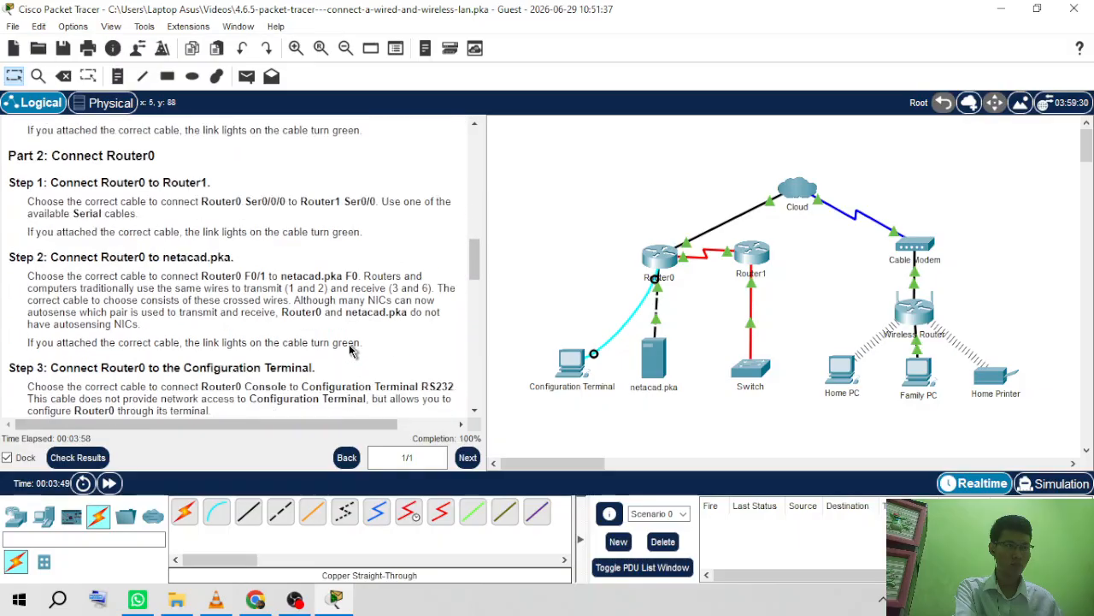
{"action": "left_click", "coordinate": [926, 384]}
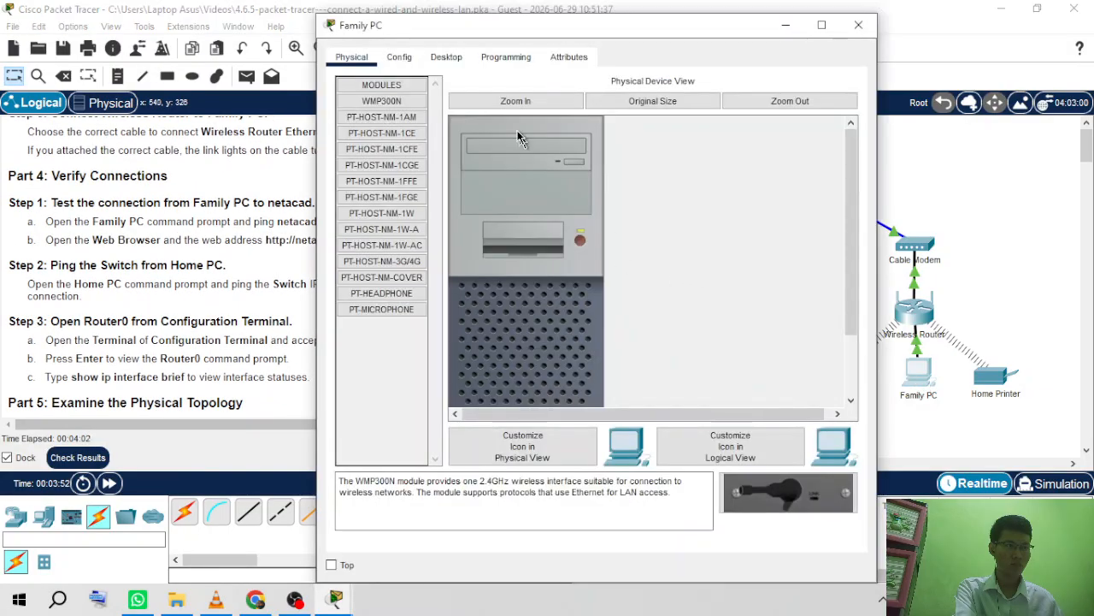
{"action": "left_click", "coordinate": [447, 56]}
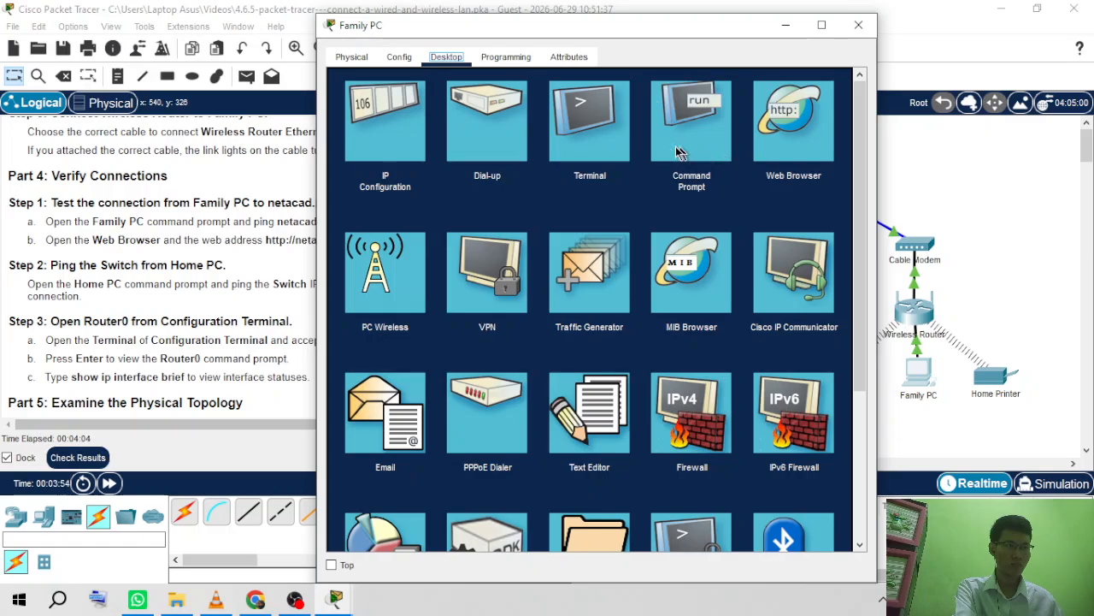
{"action": "left_click", "coordinate": [690, 143]}
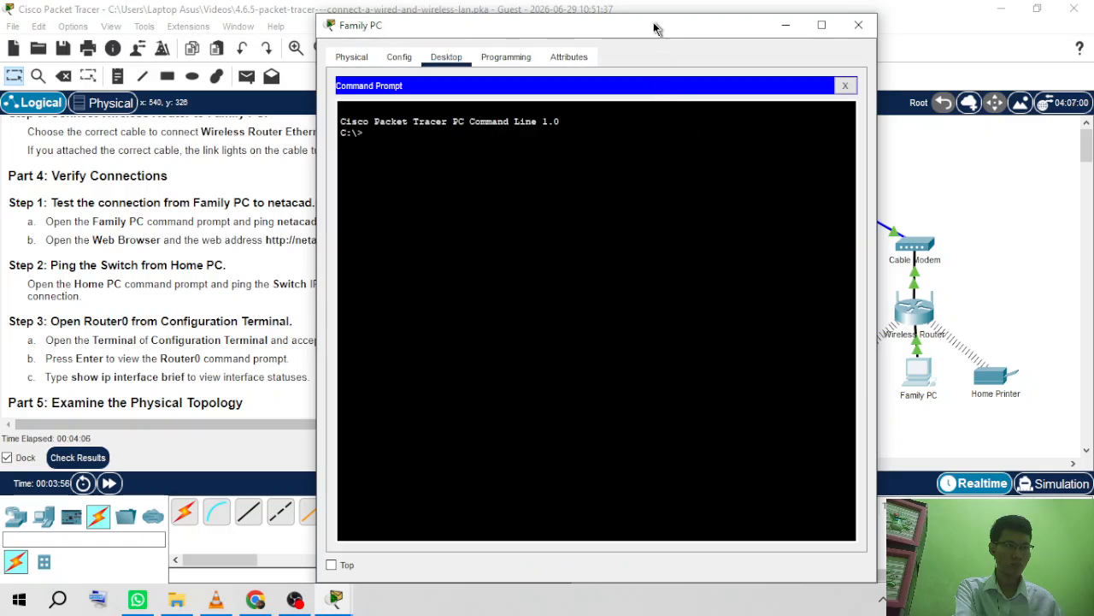
{"action": "type", "text": "ping"}
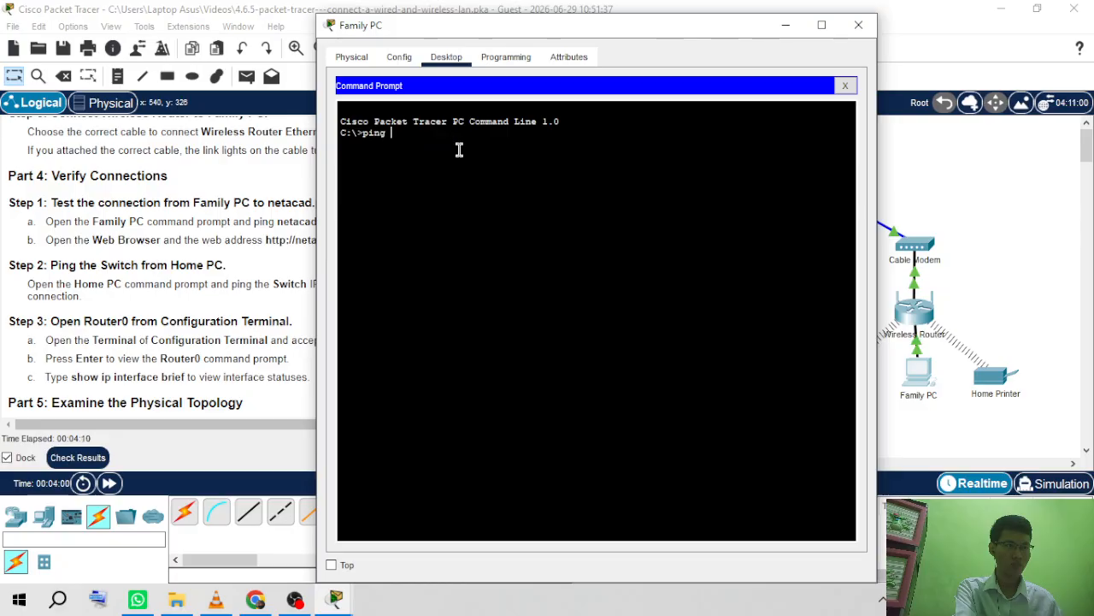
{"action": "right_click", "coordinate": [422, 156]}
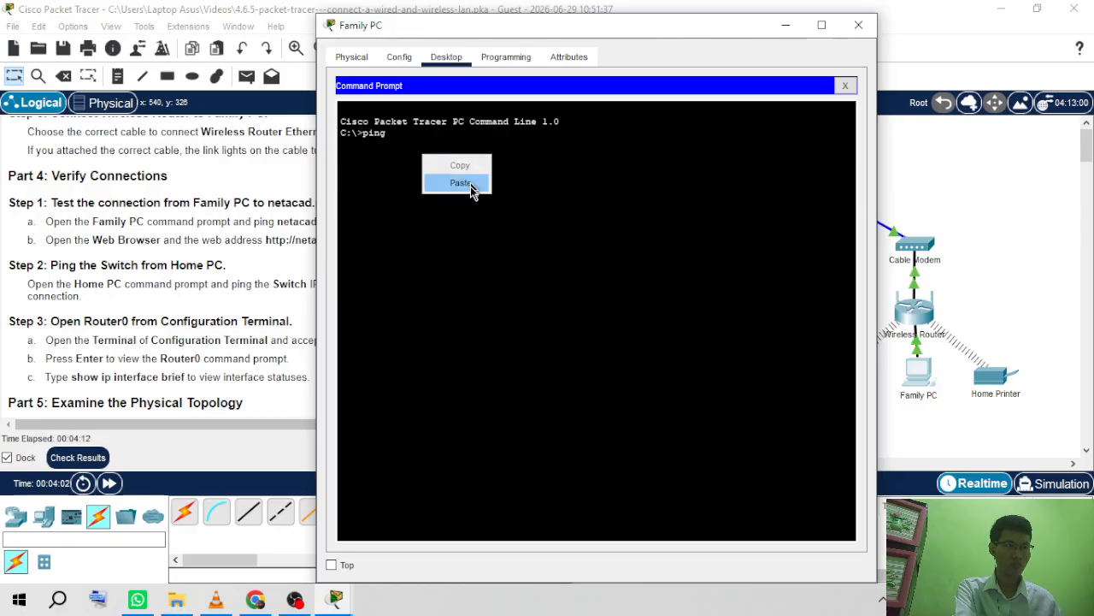
{"action": "left_click", "coordinate": [460, 182]}
{"action": "key", "text": "Return"}
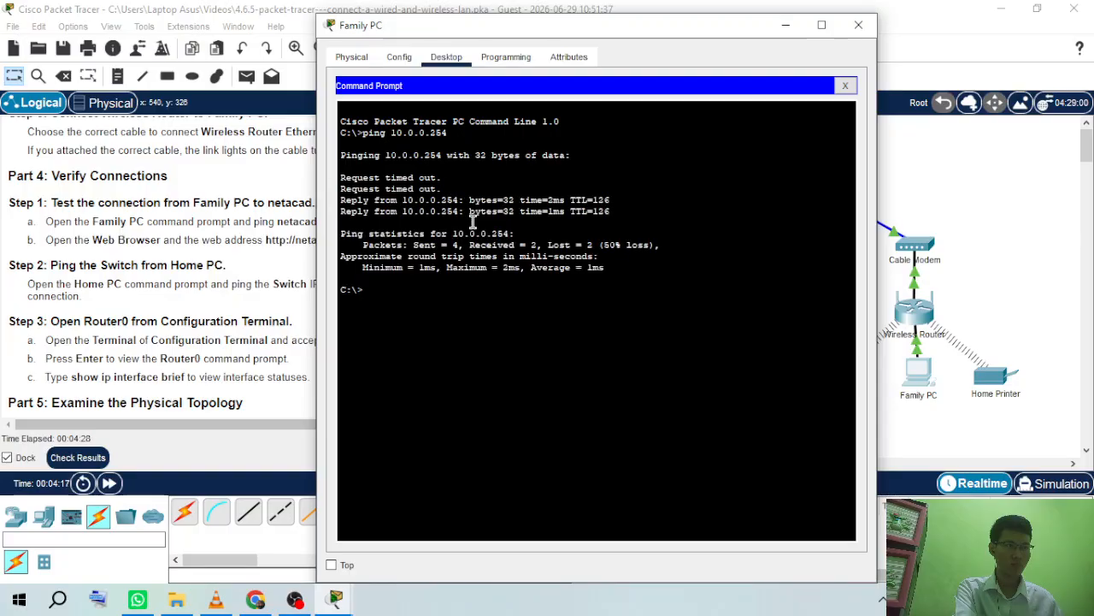
Step: Repeat the ping to 10.0.0.254 twice from the Family PC Command Prompt
{"action": "key", "text": "Up"}
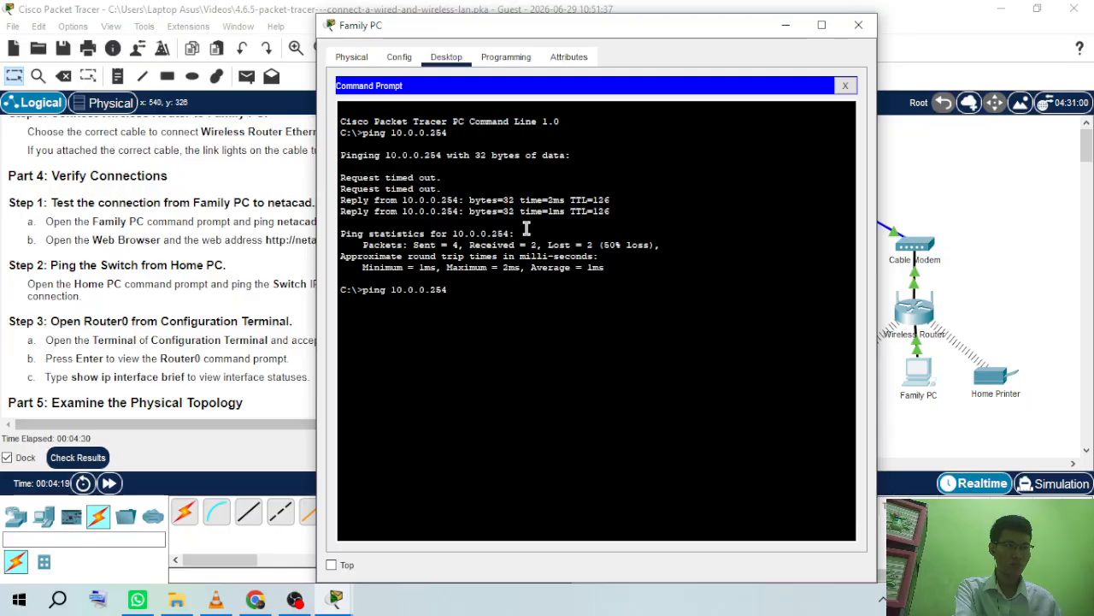
{"action": "key", "text": "Return"}
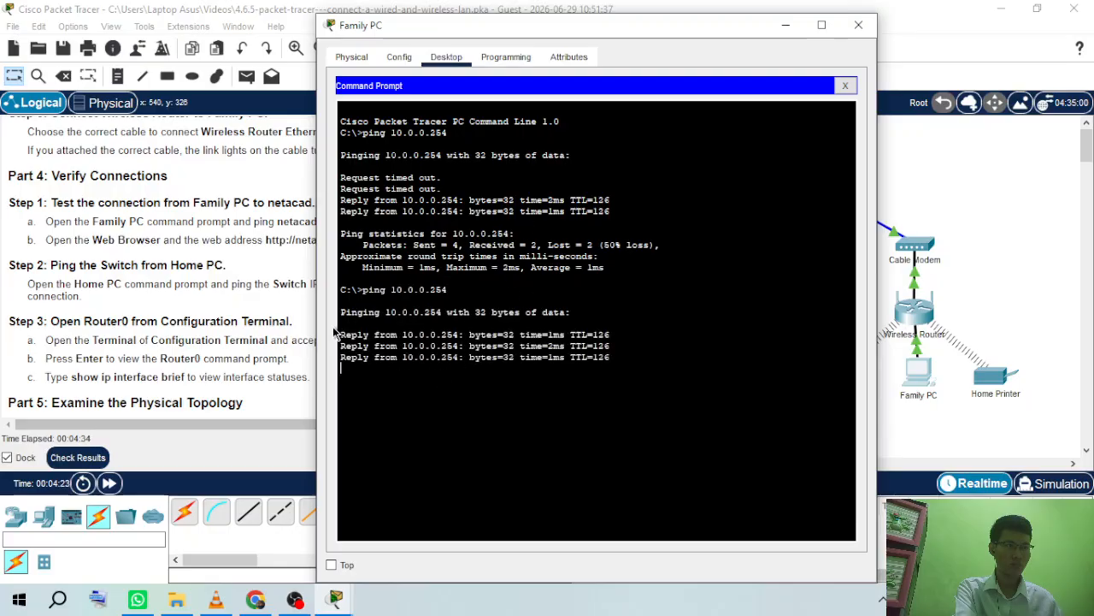
{"action": "left_click_drag", "start_coordinate": [340, 335], "coordinate": [617, 366]}
{"action": "left_click", "coordinate": [625, 357]}
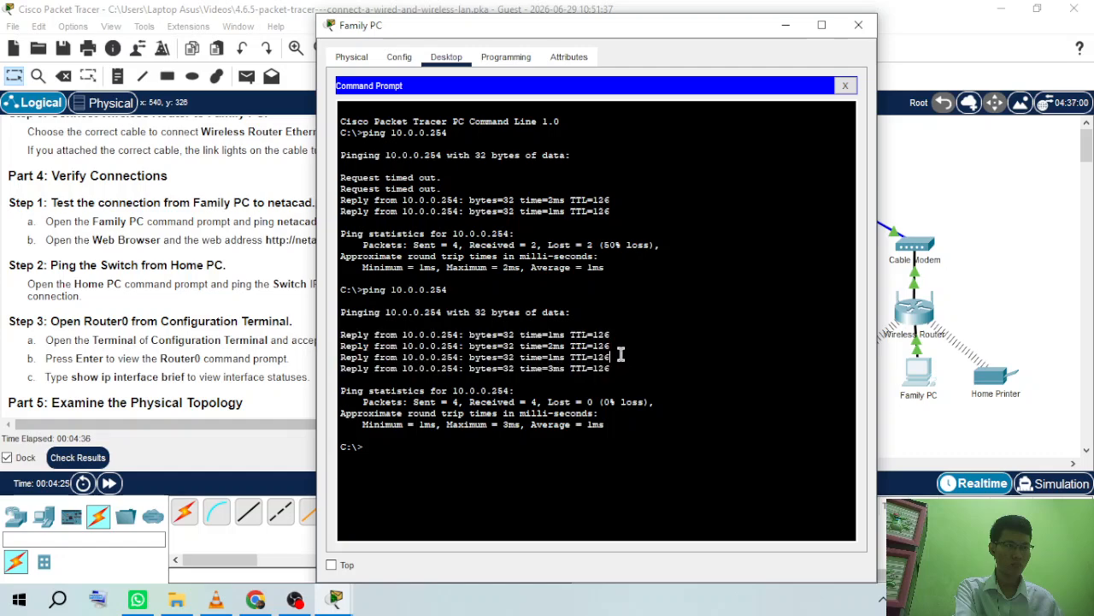
{"action": "key", "text": "Up"}
{"action": "key", "text": "Return"}
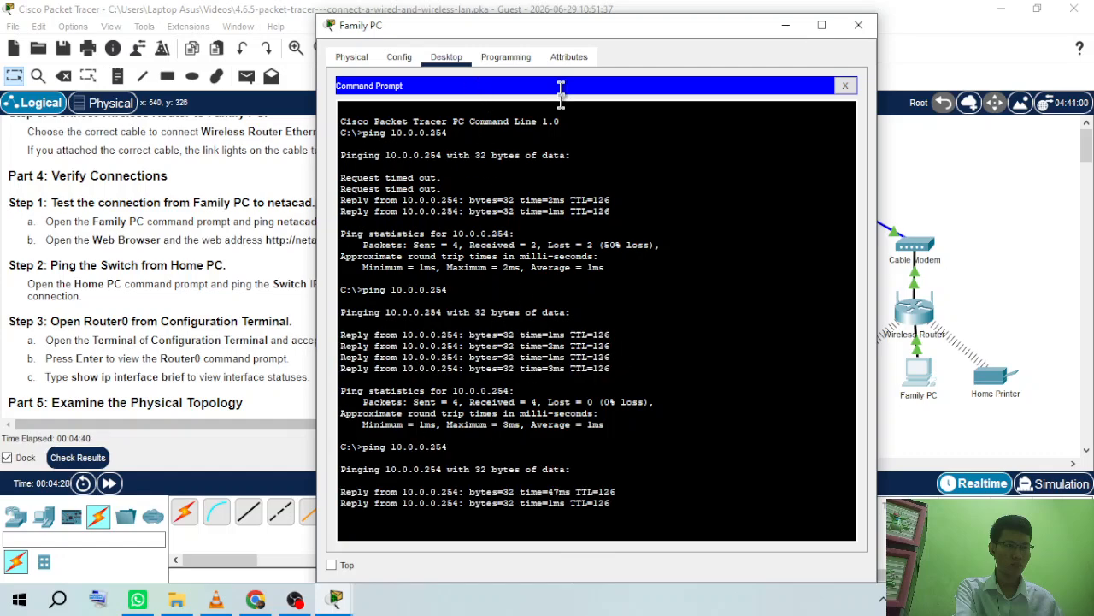
Step: Bring the Family PC window back to check the latest ping replies, and close it
{"action": "left_click", "coordinate": [557, 13]}
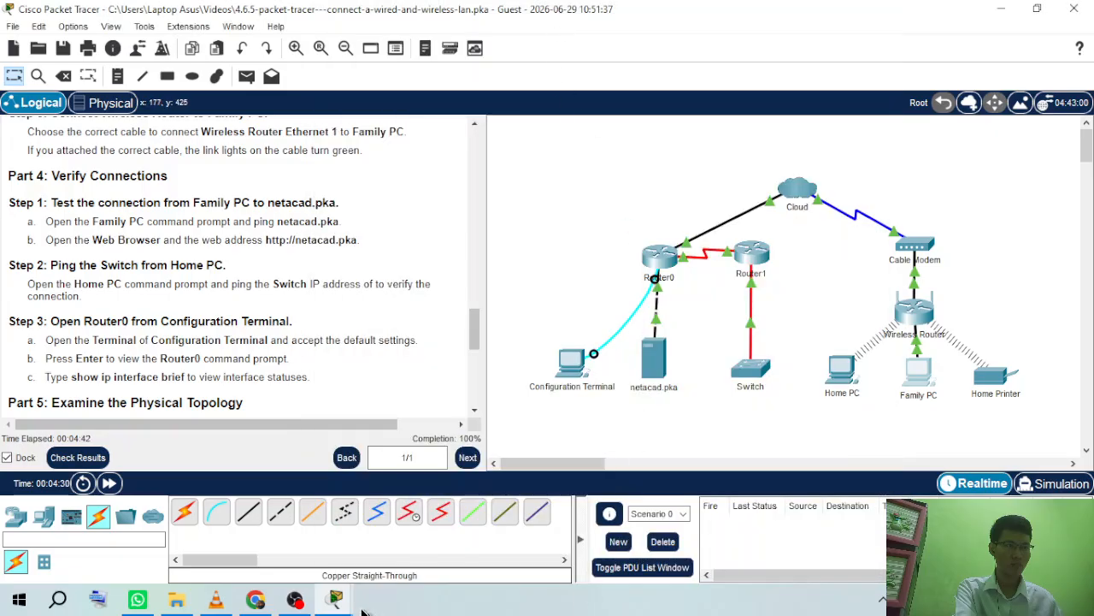
{"action": "mouse_move", "coordinate": [331, 603]}
{"action": "left_click", "coordinate": [413, 540]}
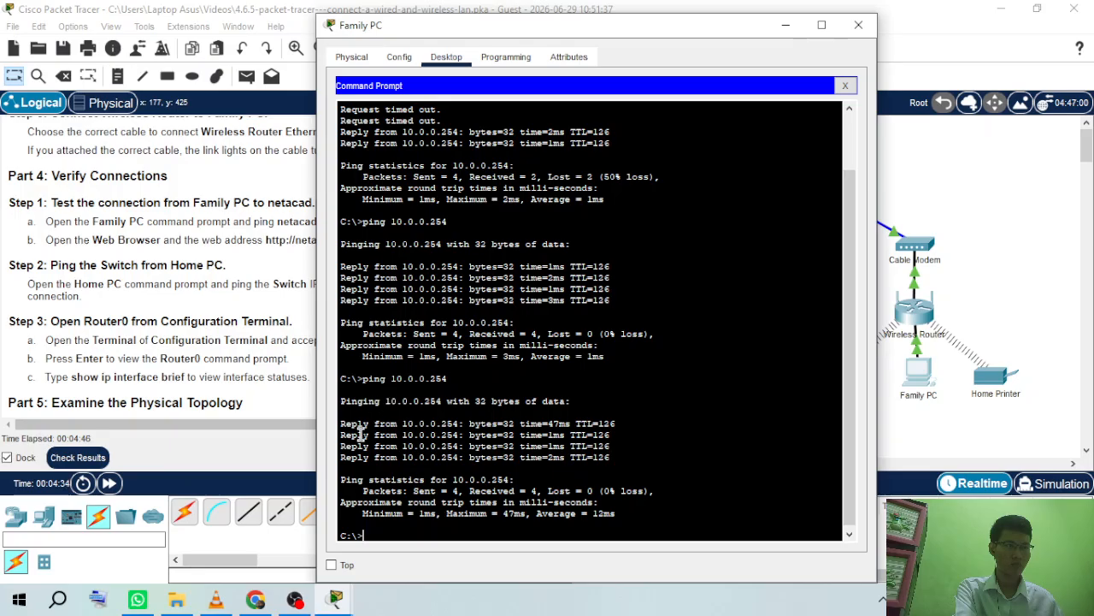
{"action": "left_click", "coordinate": [860, 25]}
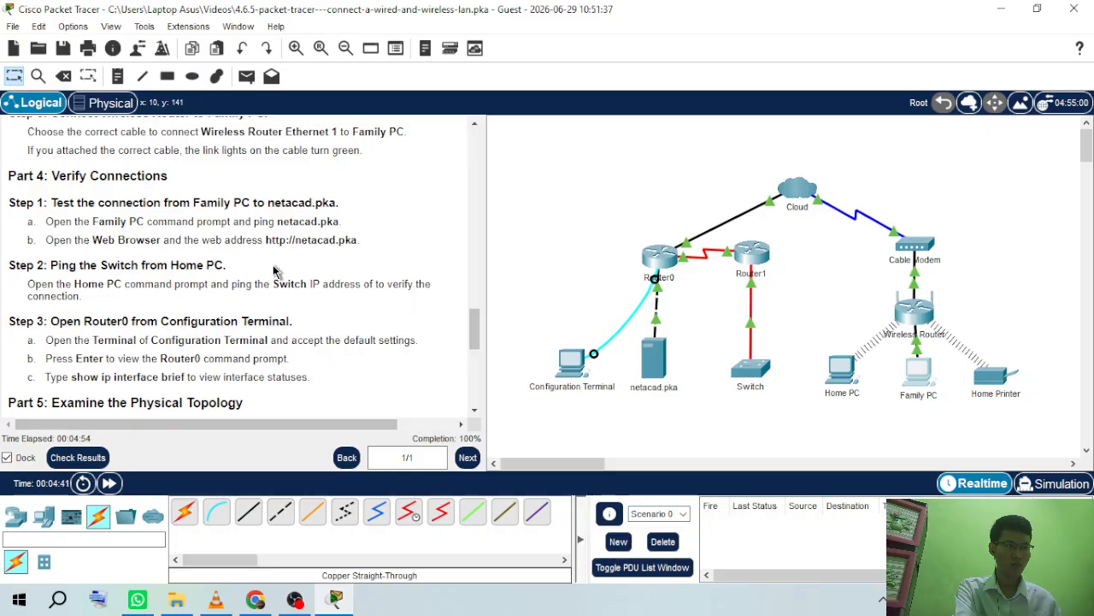
Step: Open the Web Browser on Family PC and move its window clear of the activity instructions
{"action": "left_click", "coordinate": [923, 378]}
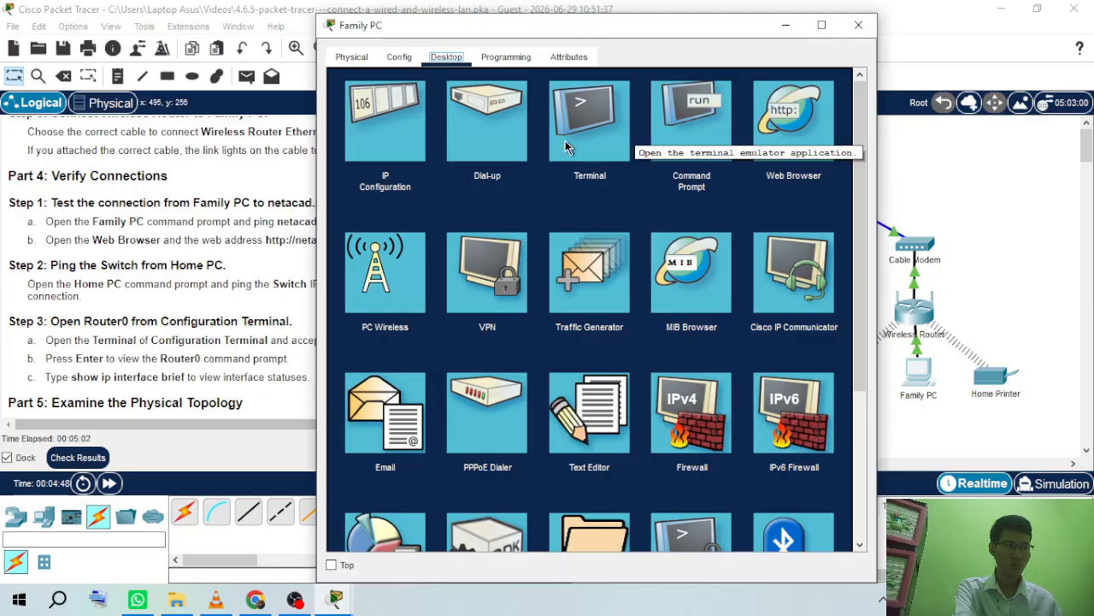
{"action": "left_click", "coordinate": [802, 141]}
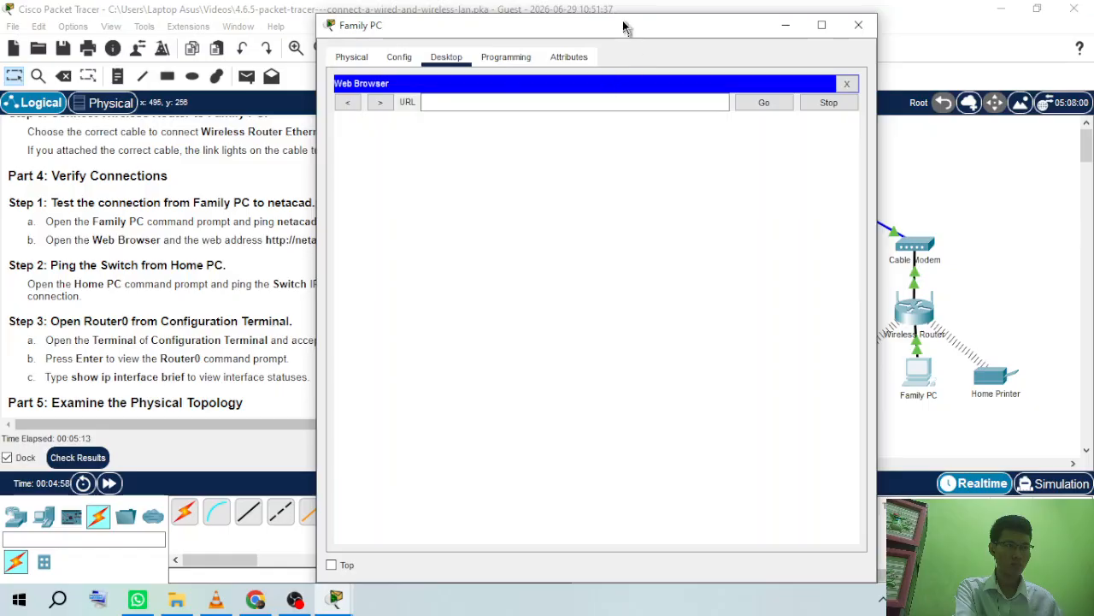
{"action": "left_click_drag", "start_coordinate": [623, 28], "coordinate": [813, 20]}
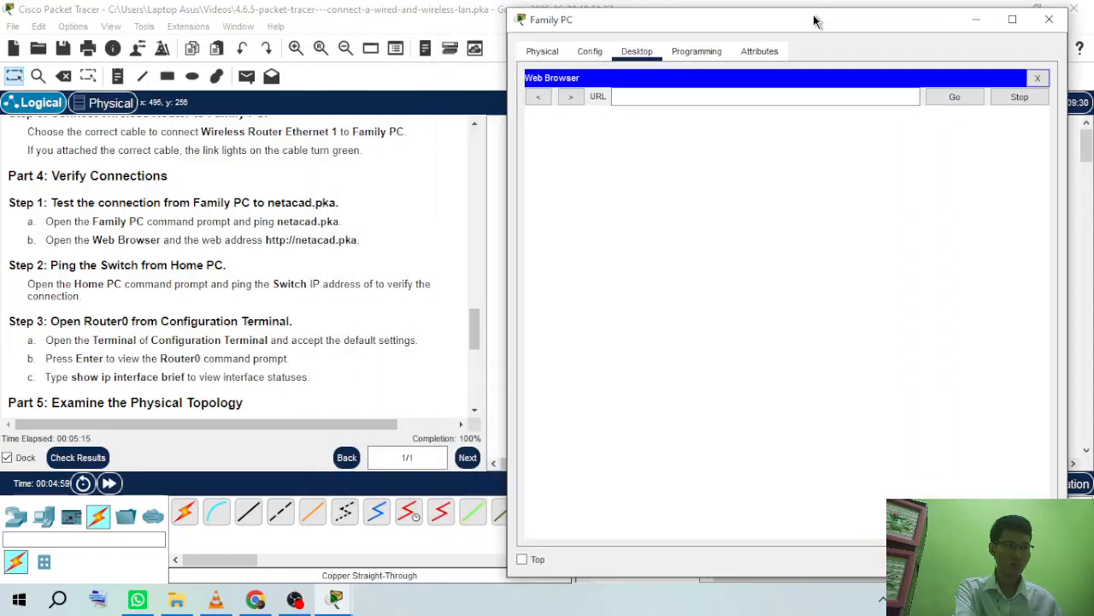
{"action": "left_click_drag", "start_coordinate": [265, 238], "coordinate": [363, 241]}
{"action": "left_click", "coordinate": [368, 229]}
{"action": "right_click", "coordinate": [357, 243]}
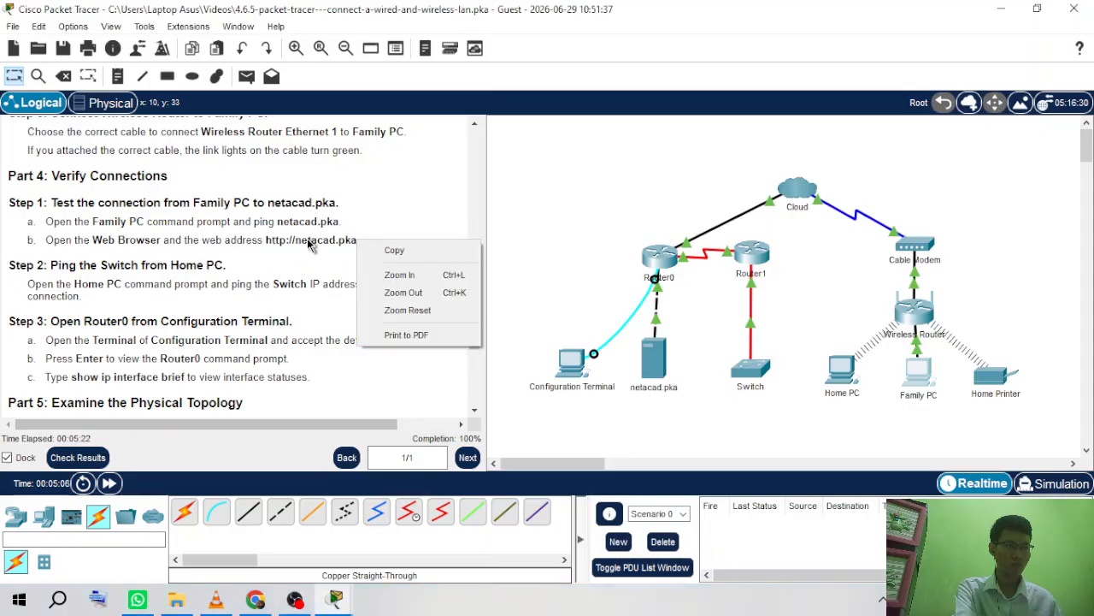
{"action": "left_click", "coordinate": [309, 242]}
{"action": "left_click_drag", "start_coordinate": [264, 240], "coordinate": [367, 248]}
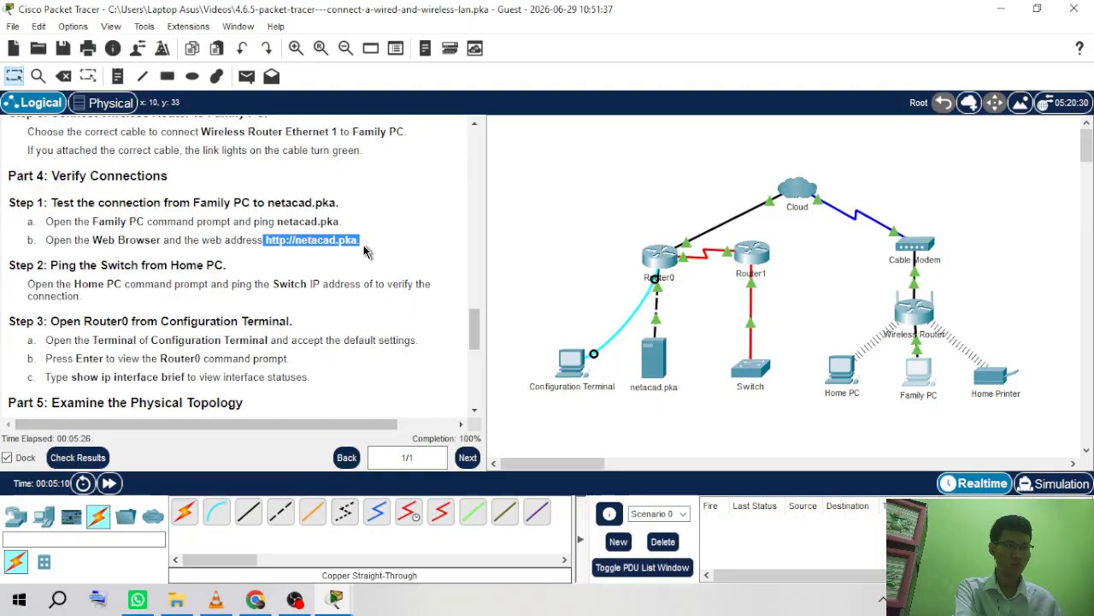
{"action": "right_click", "coordinate": [356, 242]}
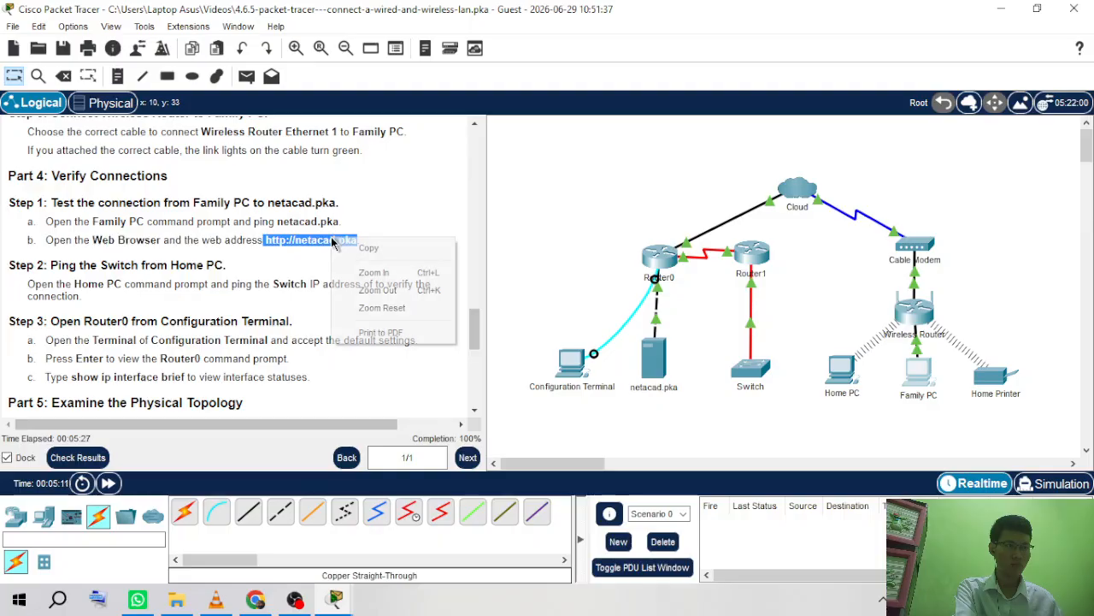
{"action": "left_click", "coordinate": [381, 244]}
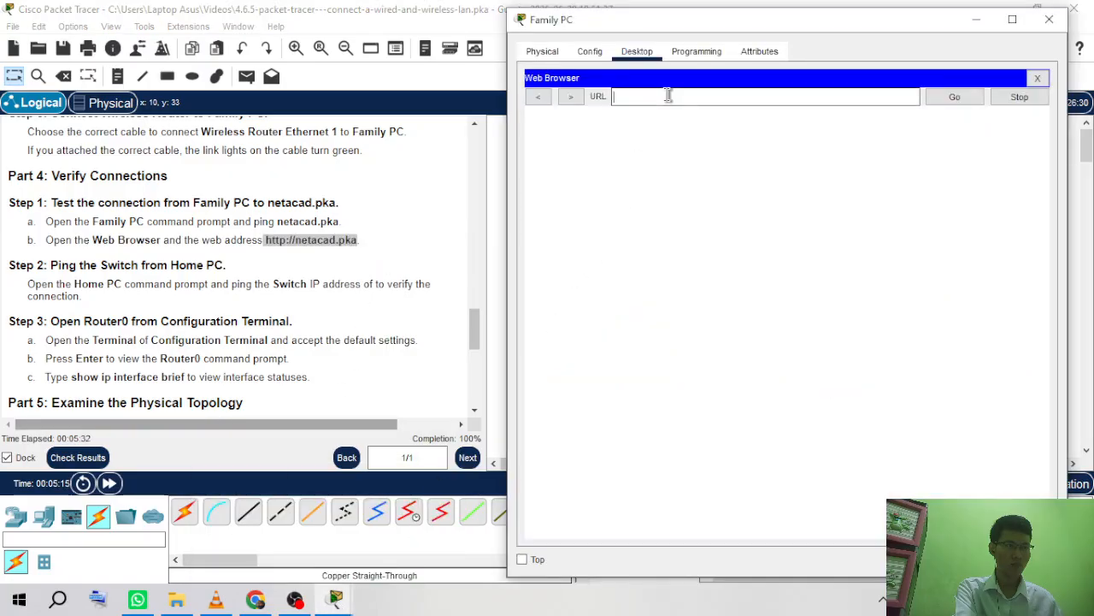
{"action": "right_click", "coordinate": [670, 95]}
{"action": "left_click", "coordinate": [706, 183]}
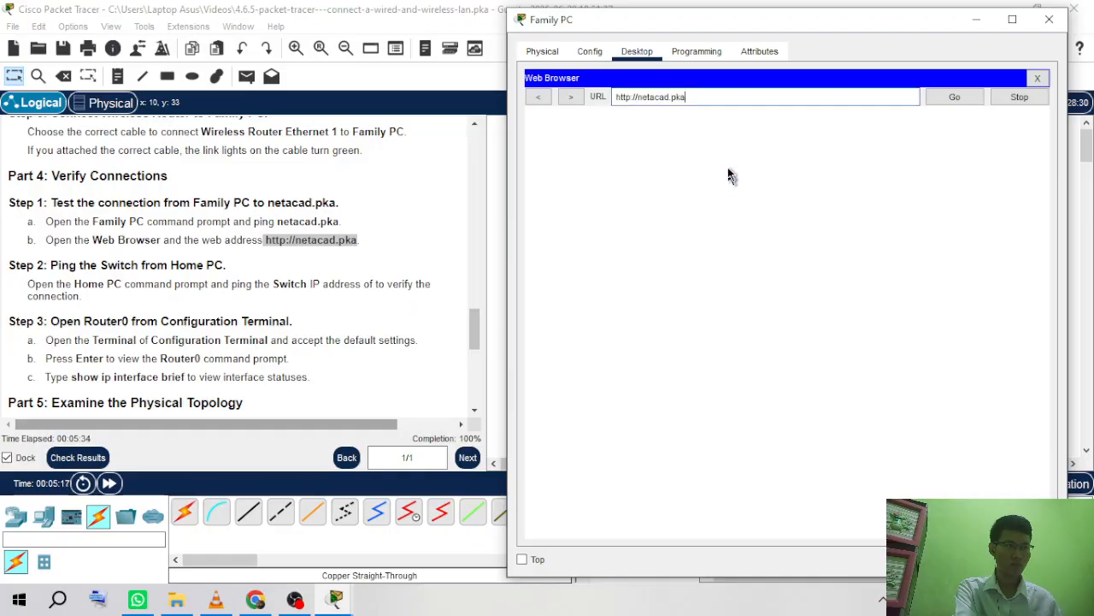
{"action": "left_click", "coordinate": [958, 107]}
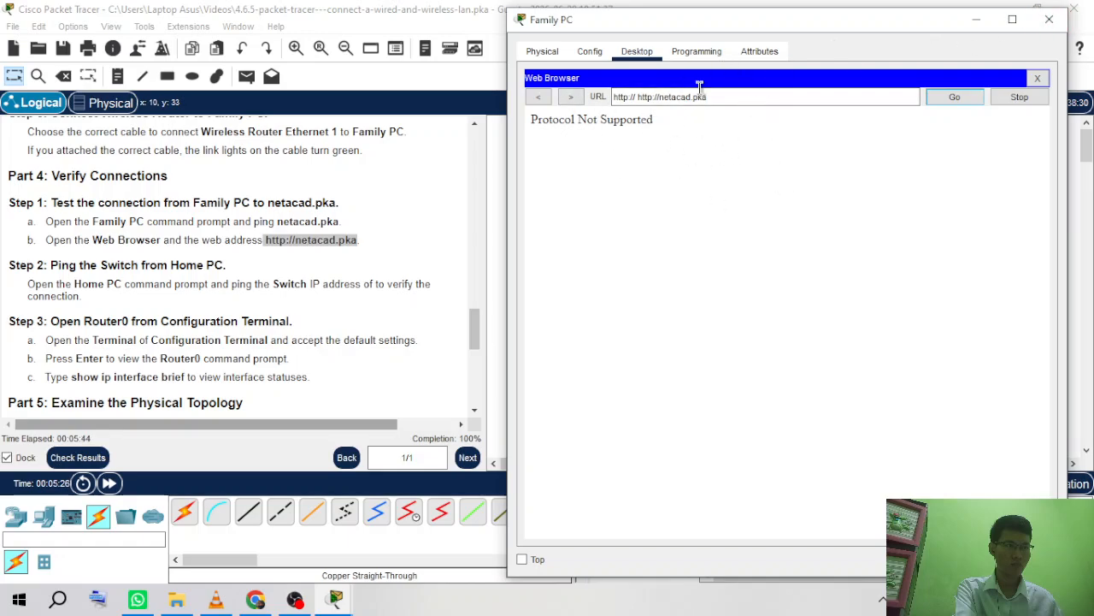
{"action": "left_click", "coordinate": [1059, 19]}
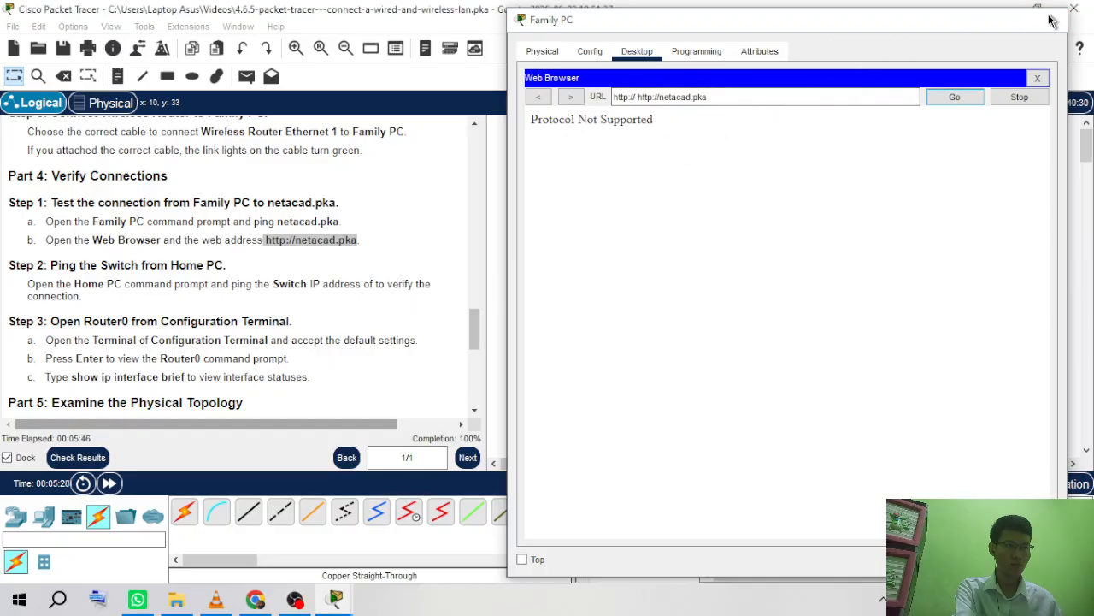
Step: Open Home PC beside the instructions and look up the Switch's IP address in the addressing table
{"action": "scroll", "coordinate": [286, 254], "scroll_direction": "down", "scroll_amount": 3}
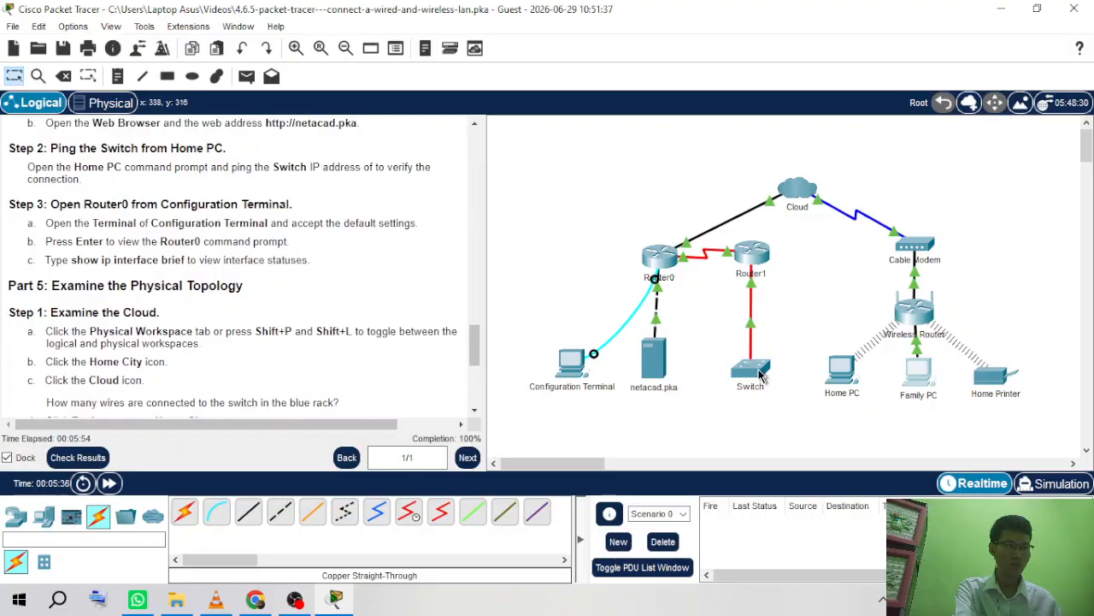
{"action": "left_click", "coordinate": [850, 381]}
{"action": "scroll", "coordinate": [164, 263], "scroll_direction": "up", "scroll_amount": 3}
{"action": "scroll", "coordinate": [165, 263], "scroll_direction": "up", "scroll_amount": 1}
{"action": "left_click_drag", "start_coordinate": [454, 69], "coordinate": [627, 75]}
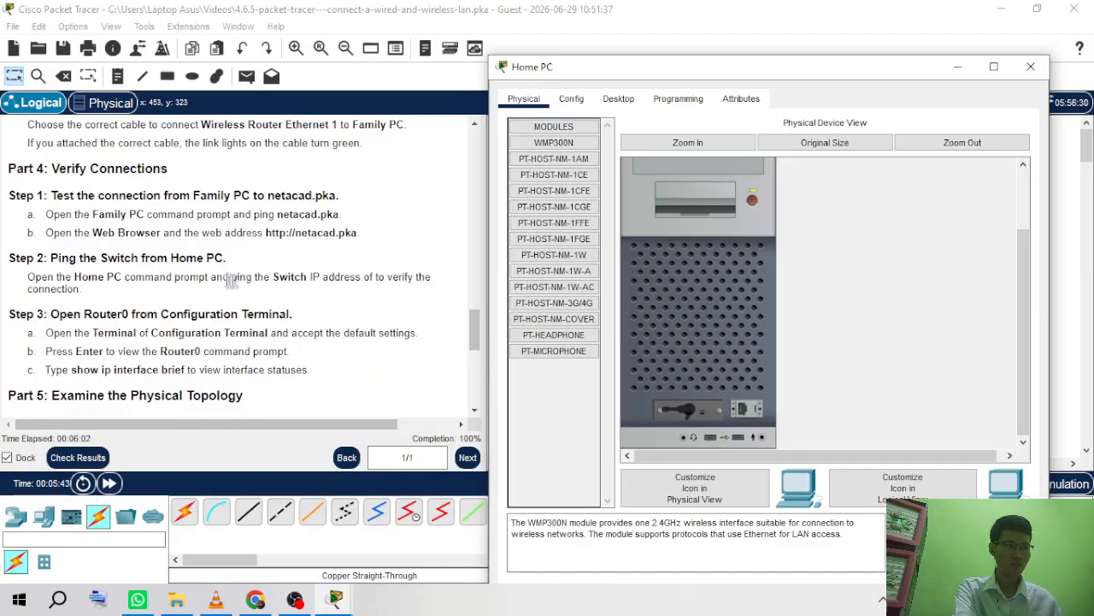
{"action": "scroll", "coordinate": [291, 278], "scroll_direction": "up", "scroll_amount": 10}
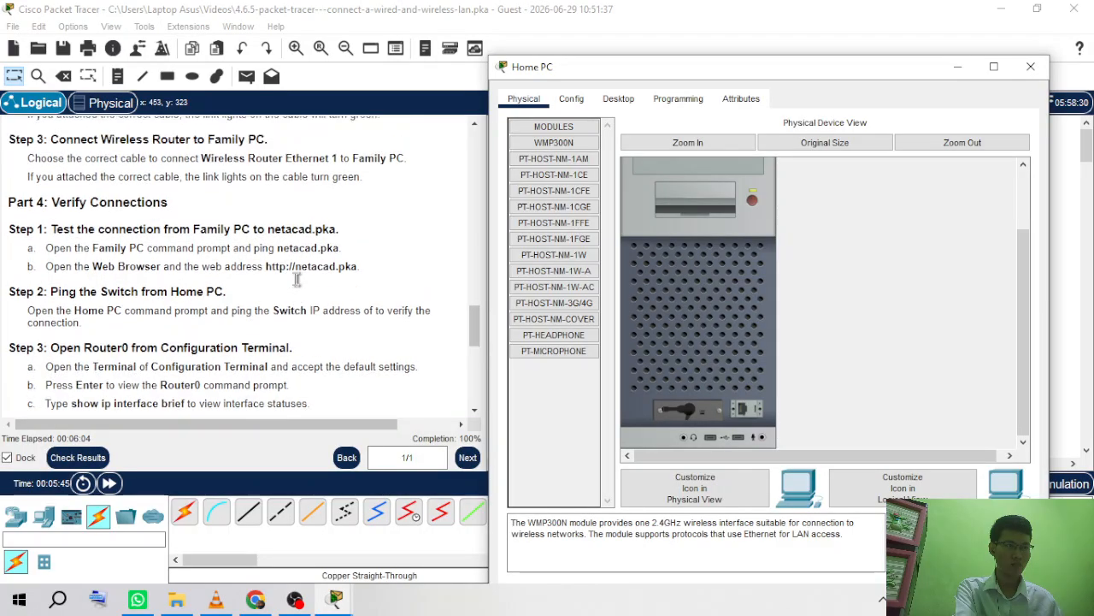
{"action": "scroll", "coordinate": [297, 279], "scroll_direction": "down", "scroll_amount": 3}
{"action": "scroll", "coordinate": [296, 279], "scroll_direction": "down", "scroll_amount": 1}
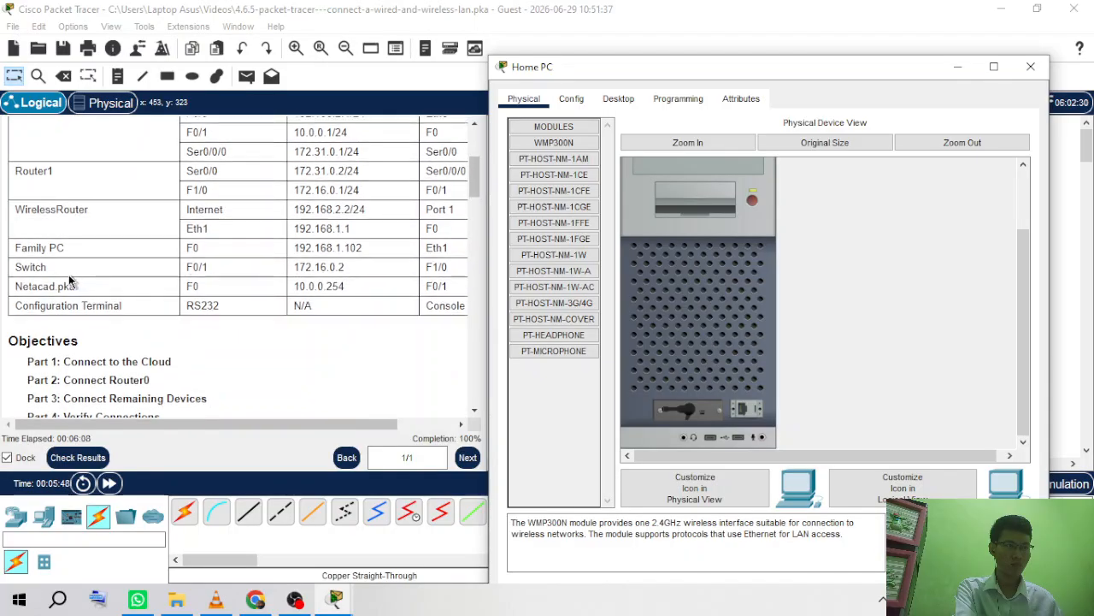
Step: Open the Command Prompt on Home PC and ping the Switch at 172.16.0.2
{"action": "left_click", "coordinate": [579, 102]}
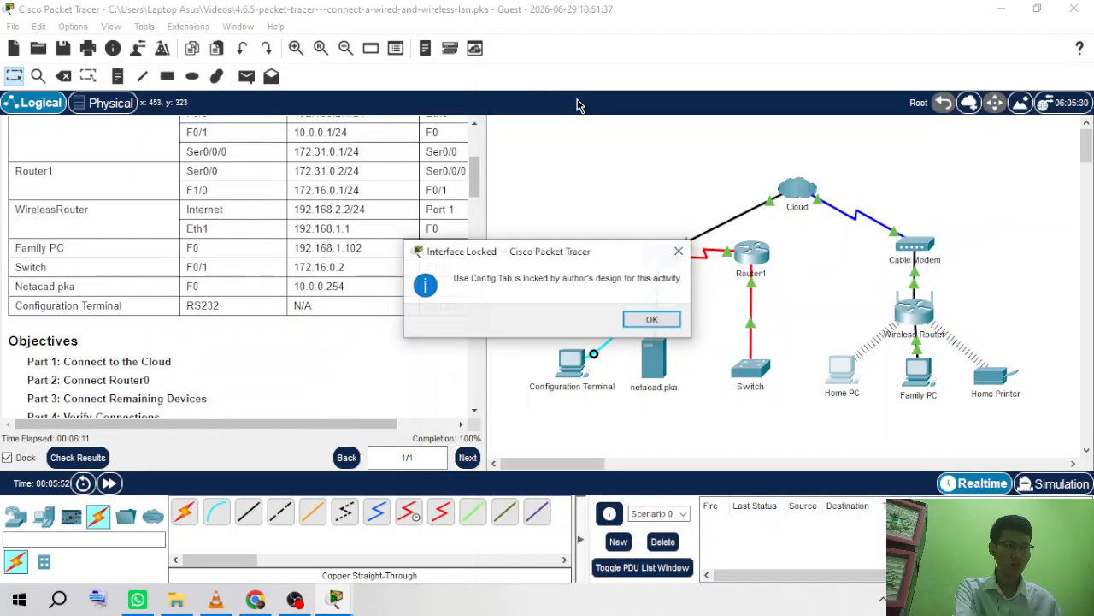
{"action": "left_click", "coordinate": [651, 320]}
{"action": "mouse_move", "coordinate": [336, 599]}
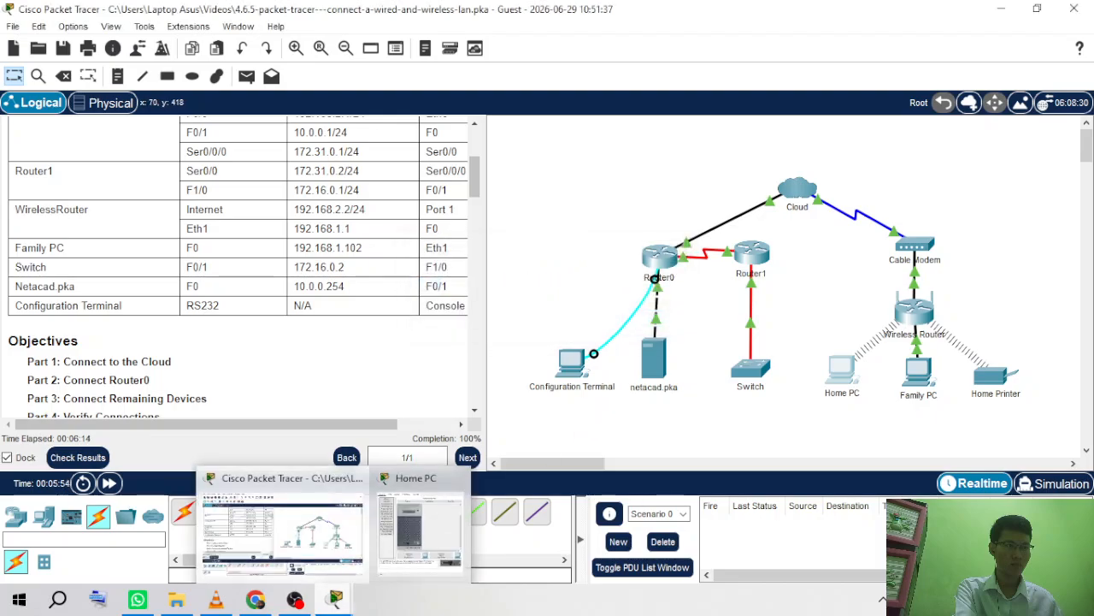
{"action": "left_click", "coordinate": [382, 554]}
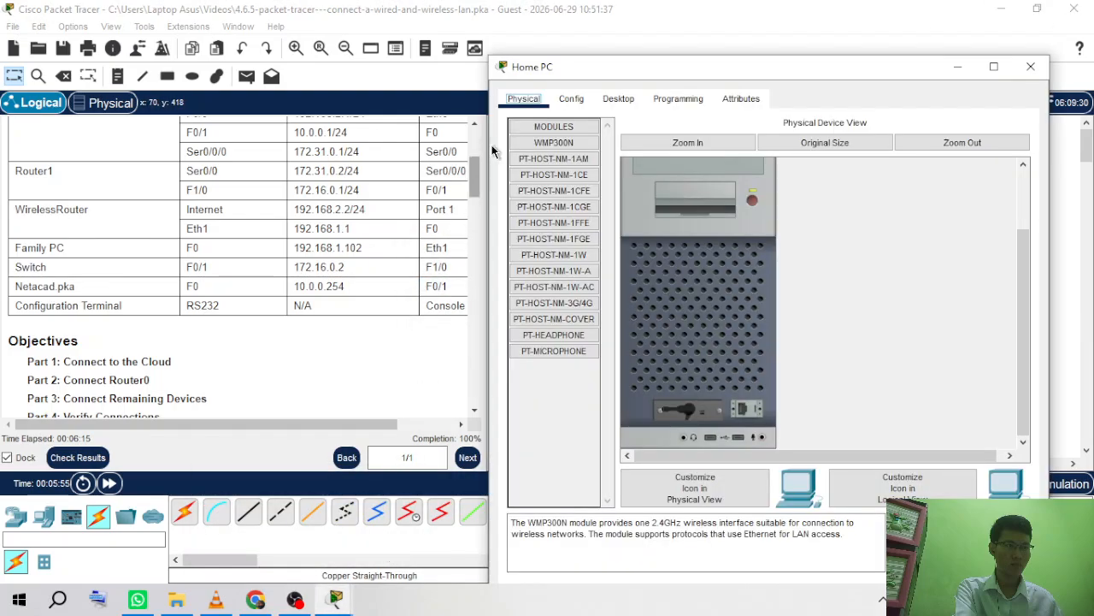
{"action": "left_click", "coordinate": [614, 101]}
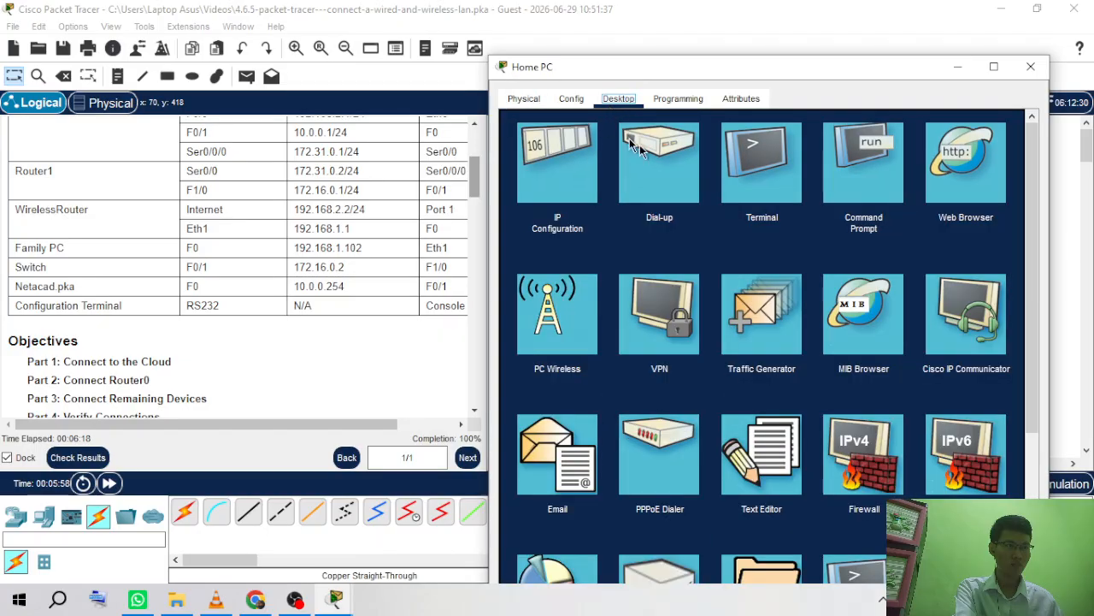
{"action": "left_click", "coordinate": [846, 179]}
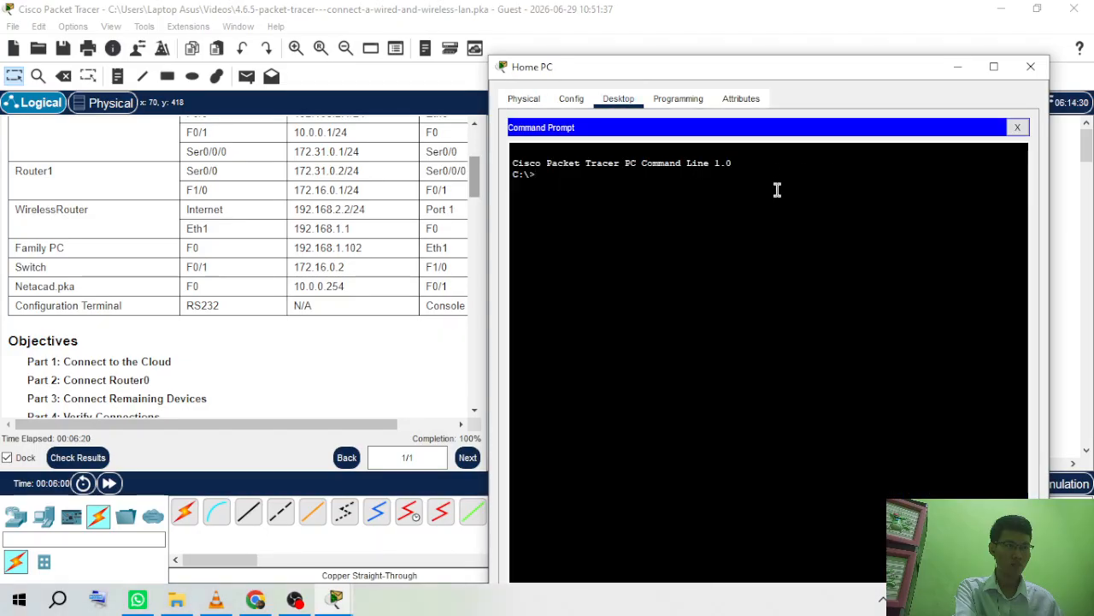
{"action": "type", "text": "ping 172.16.0.2"}
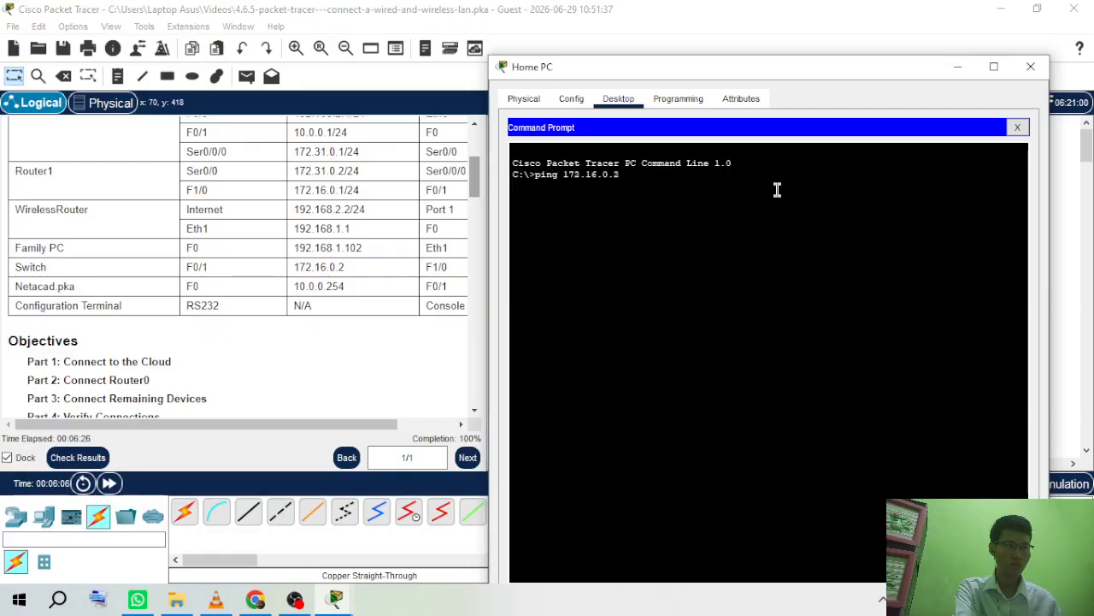
{"action": "key", "text": "Return"}
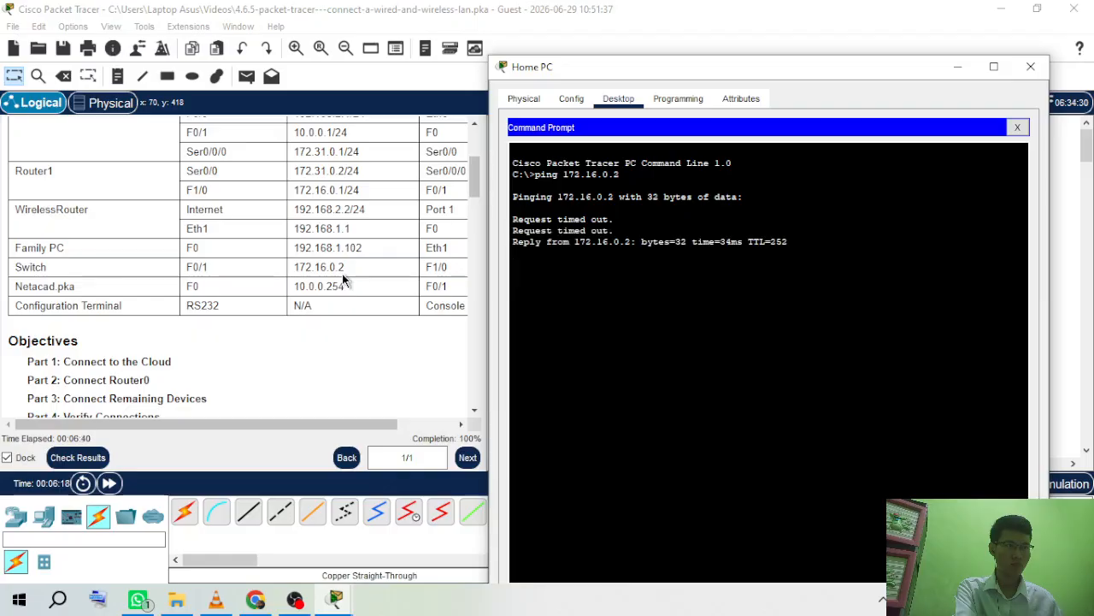
Step: Repeat the ping to 172.16.0.2 from Home PC, check the replies, and close the Home PC window
{"action": "key", "text": "Up"}
{"action": "key", "text": "Return"}
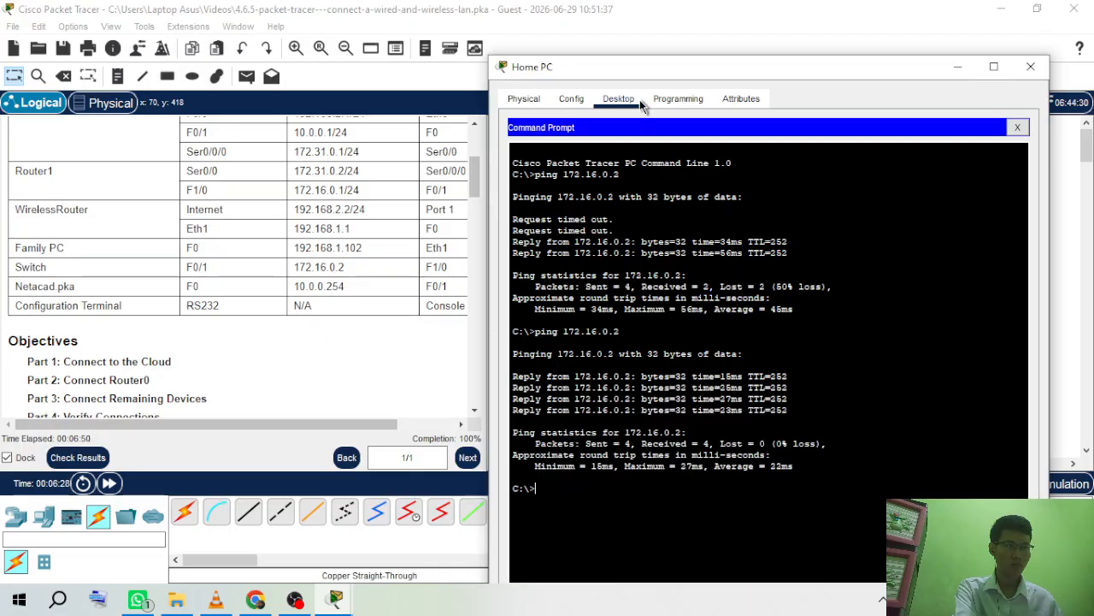
{"action": "left_click_drag", "start_coordinate": [627, 62], "coordinate": [658, 23]}
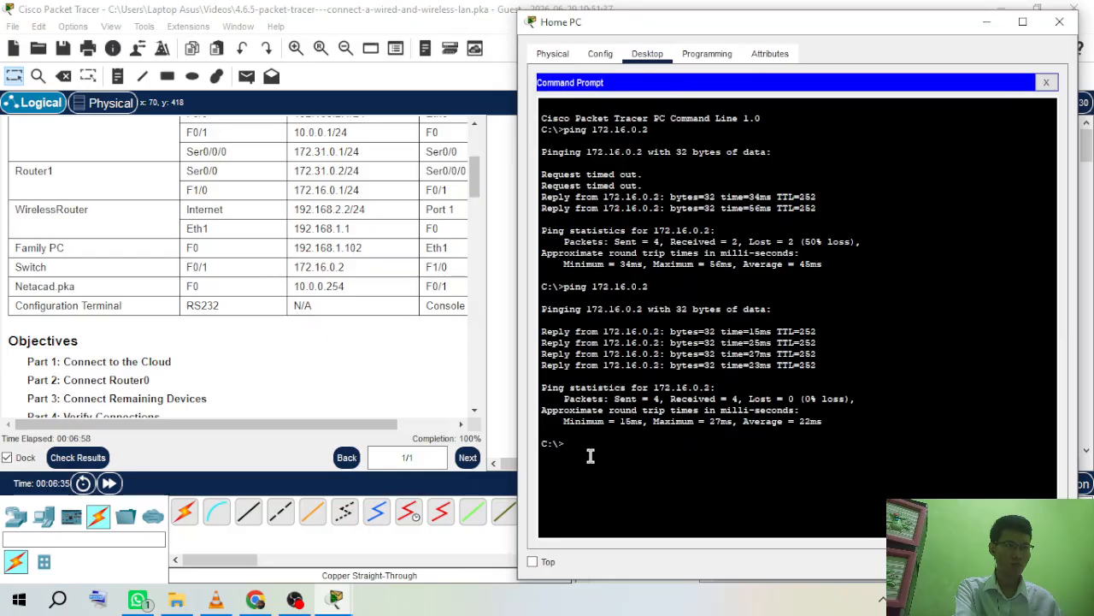
{"action": "left_click", "coordinate": [1059, 21]}
Step: Read Part 4, Step 3 and open the Terminal on Configuration Terminal with the default port settings
{"action": "scroll", "coordinate": [389, 396], "scroll_direction": "down", "scroll_amount": 15}
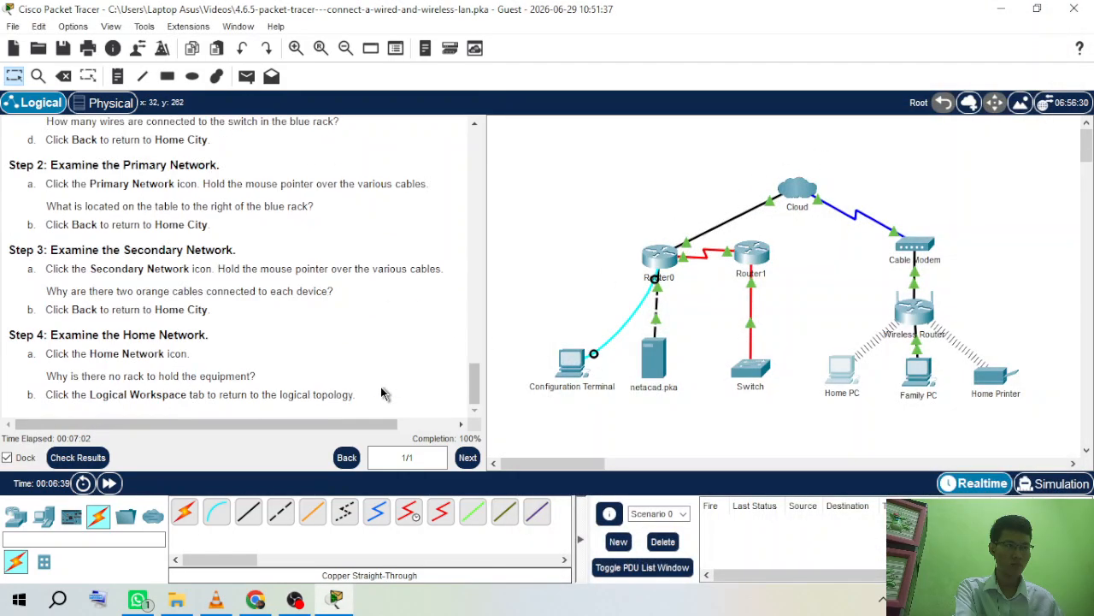
{"action": "scroll", "coordinate": [204, 266], "scroll_direction": "up", "scroll_amount": 3}
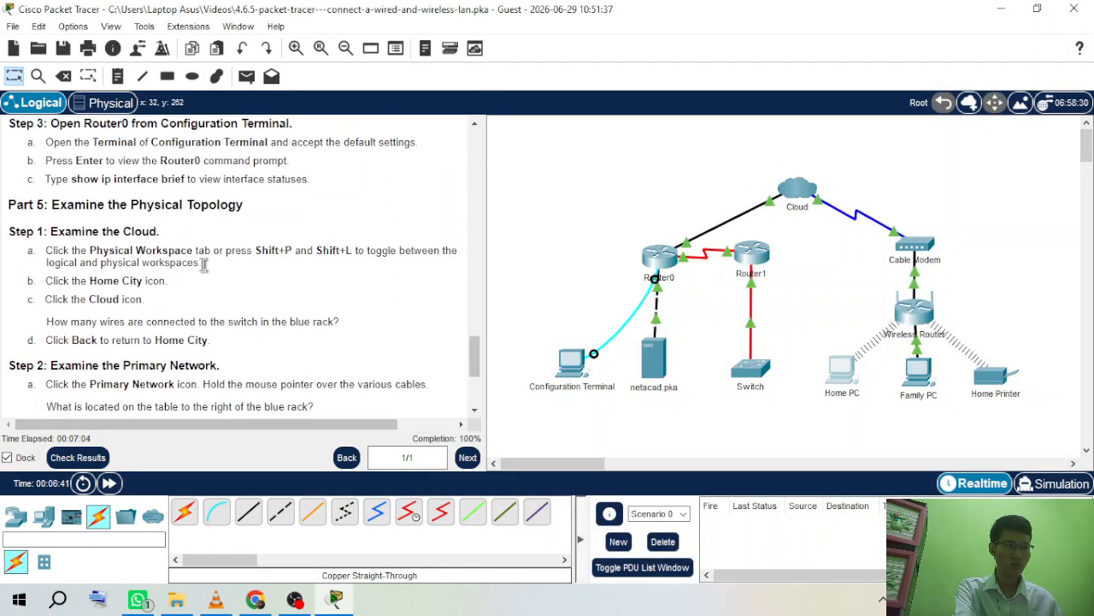
{"action": "scroll", "coordinate": [204, 265], "scroll_direction": "up", "scroll_amount": 3}
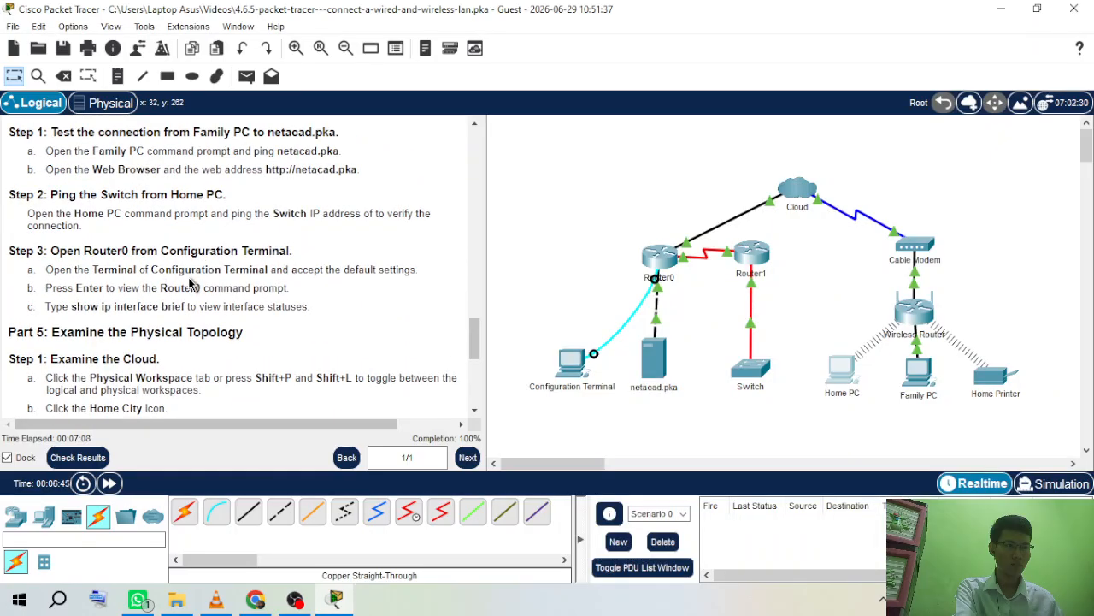
{"action": "left_click", "coordinate": [568, 364]}
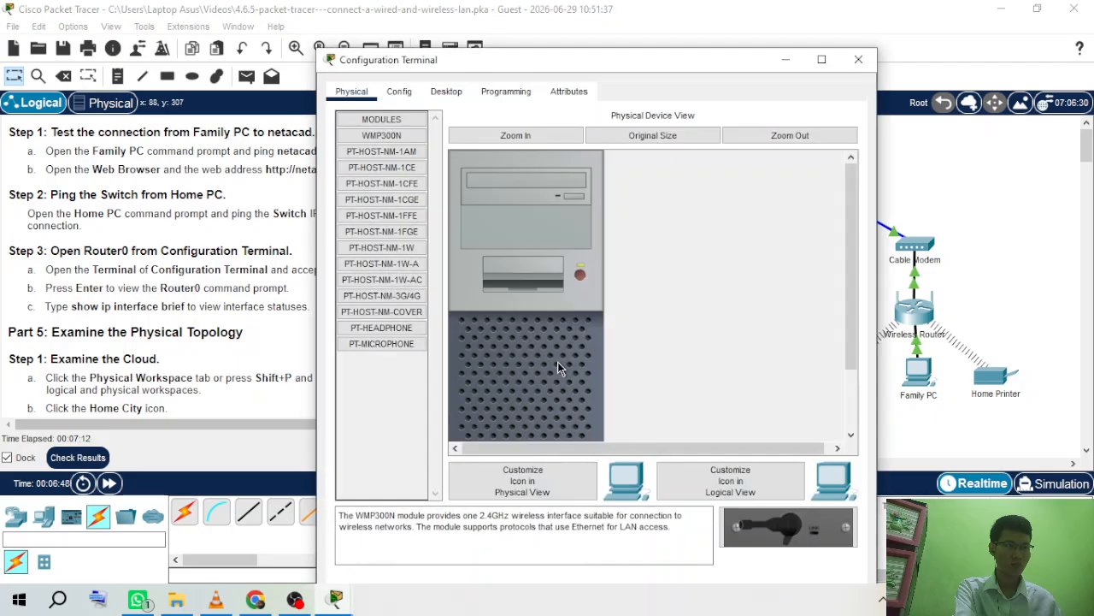
{"action": "left_click", "coordinate": [446, 91]}
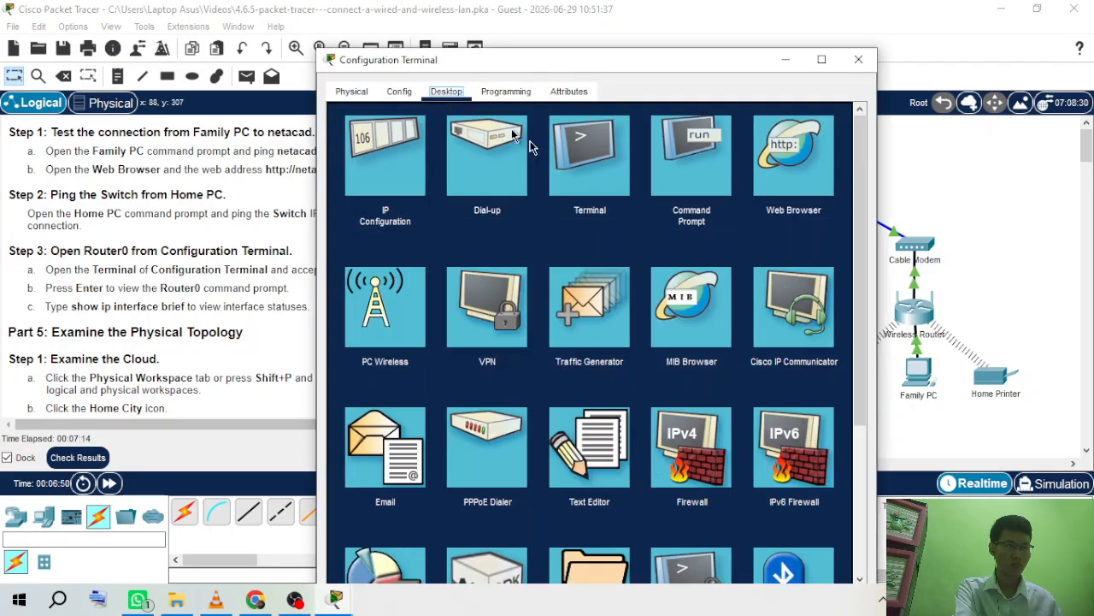
{"action": "left_click", "coordinate": [599, 192]}
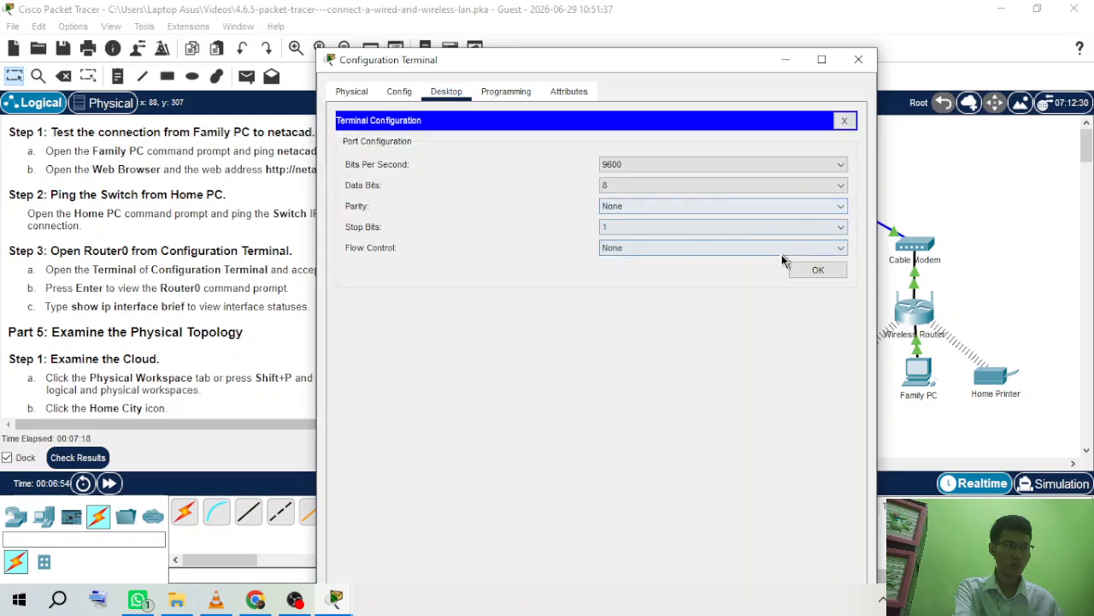
{"action": "left_click", "coordinate": [816, 271]}
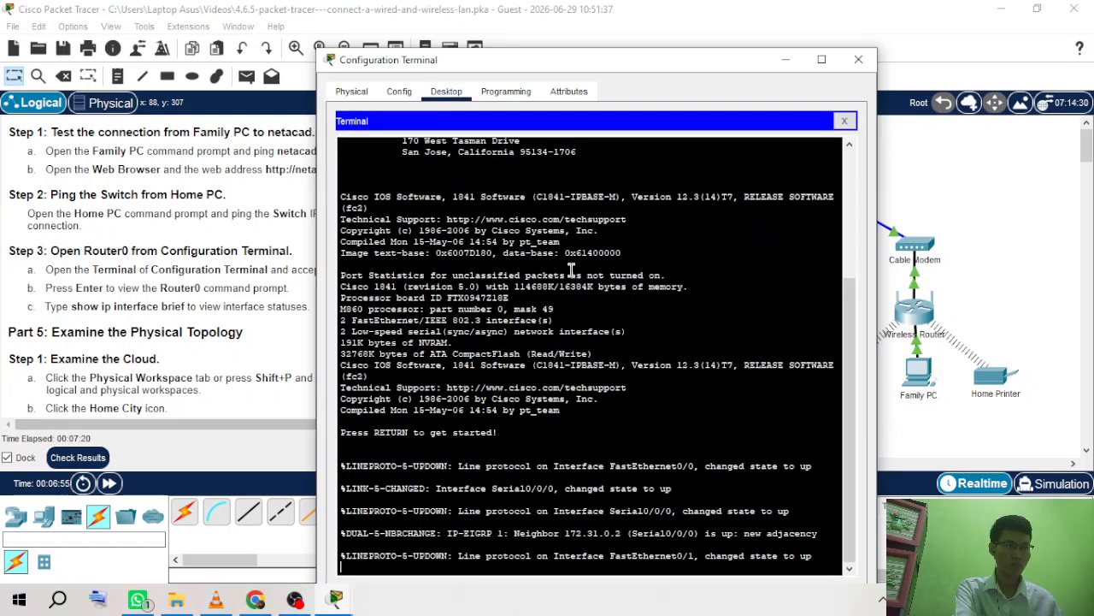
Step: Copy the command "show ip interface brief" from Part 4, Step 3 of the instructions
{"action": "left_click", "coordinate": [68, 307]}
{"action": "left_click_drag", "start_coordinate": [69, 308], "coordinate": [187, 310]}
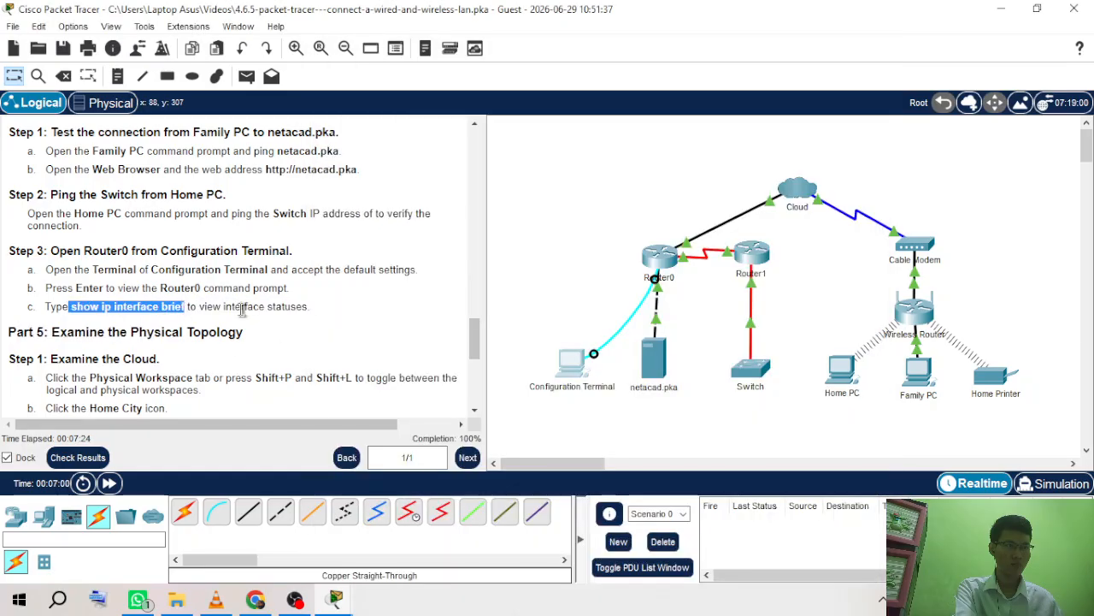
{"action": "right_click", "coordinate": [175, 309]}
{"action": "left_click", "coordinate": [210, 320]}
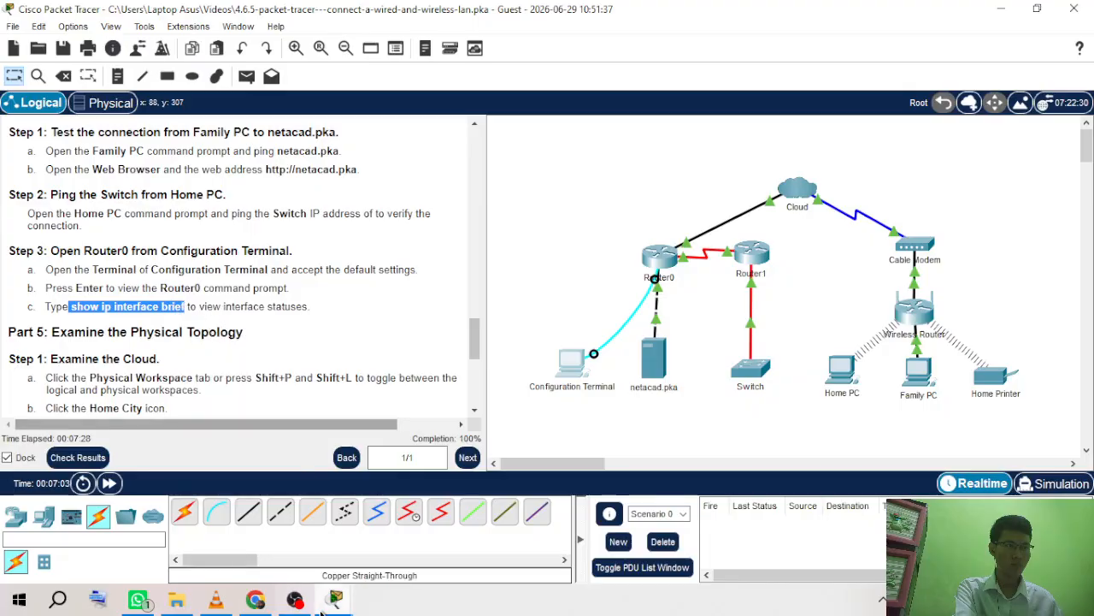
Step: Bring the Configuration Terminal window back beside the instructions and start the session at the Router0 command prompt
{"action": "mouse_move", "coordinate": [335, 598]}
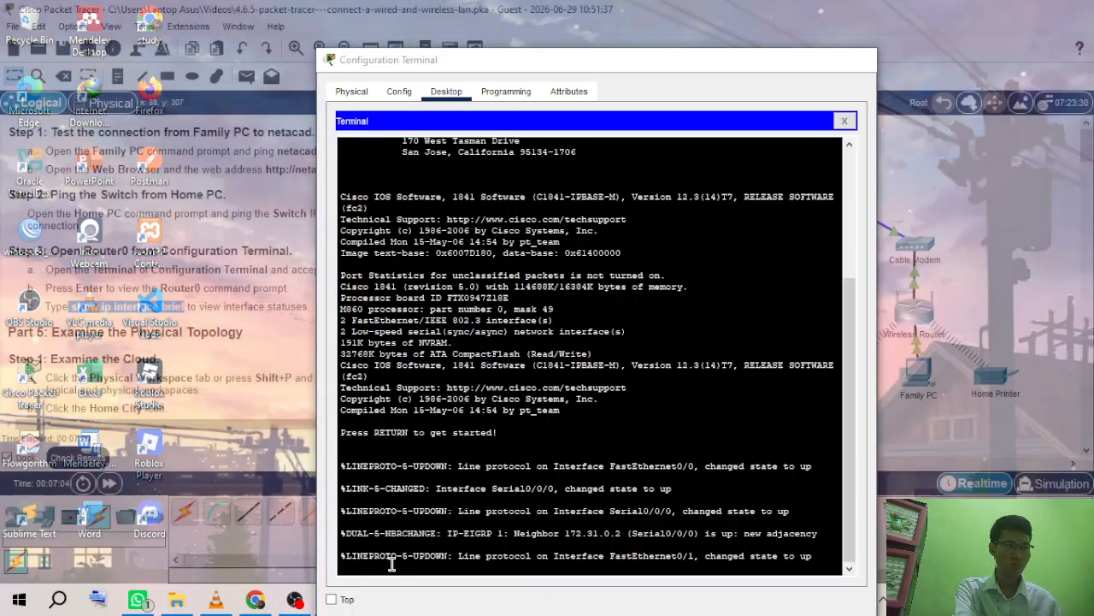
{"action": "left_click", "coordinate": [387, 562]}
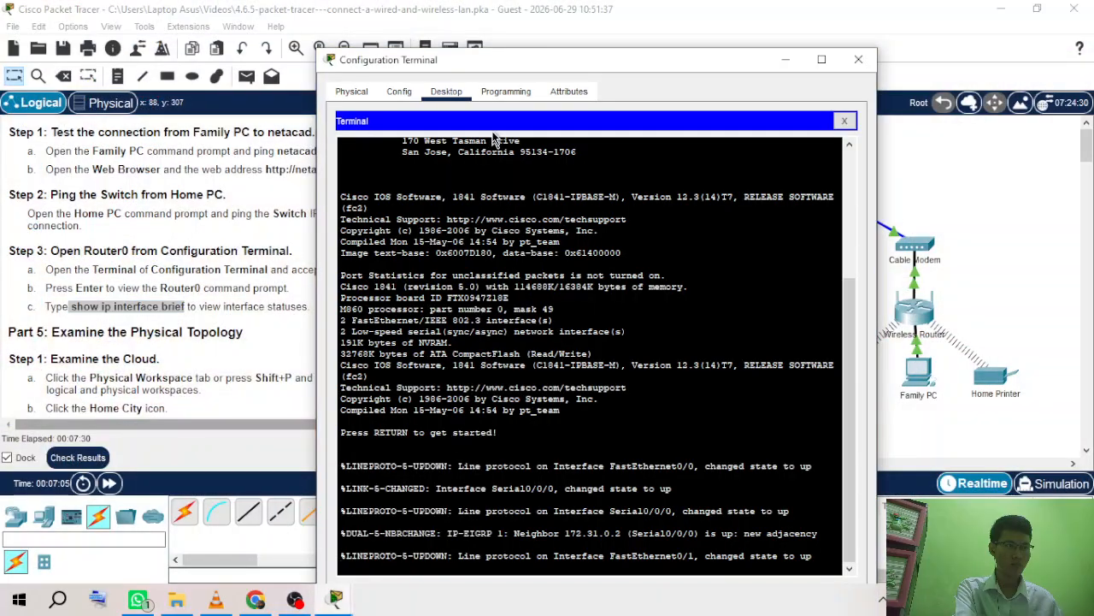
{"action": "left_click_drag", "start_coordinate": [476, 65], "coordinate": [558, 48]}
{"action": "scroll", "coordinate": [573, 293], "scroll_direction": "down", "scroll_amount": 2}
{"action": "key", "text": "Return"}
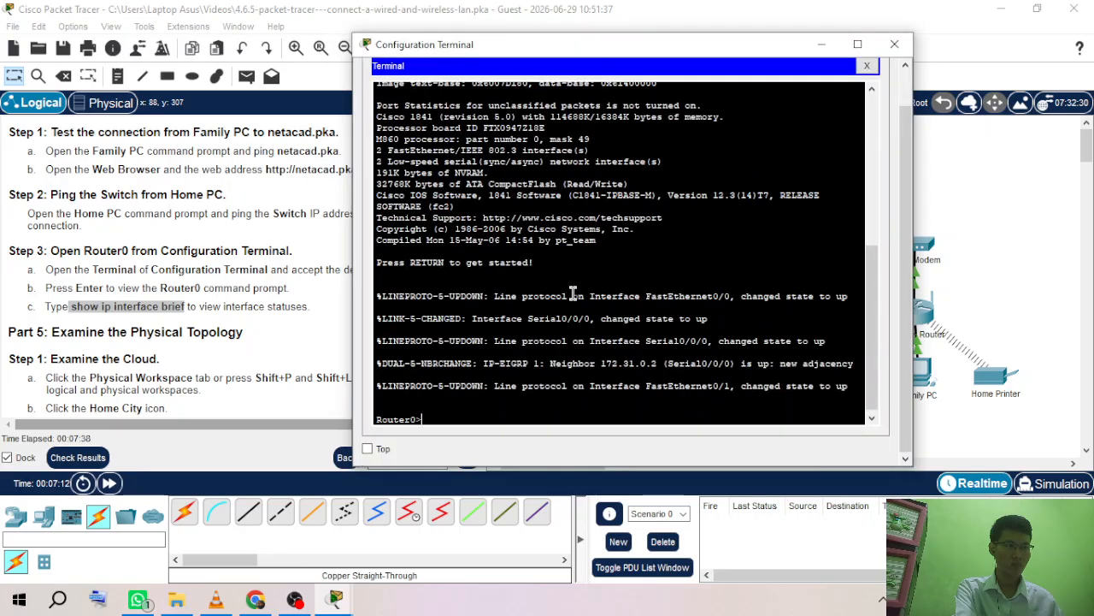
Step: Paste and run "show ip interface brief" at the Router0 prompt, review the interface statuses, and close the Configuration Terminal window
{"action": "right_click", "coordinate": [534, 408]}
{"action": "left_click", "coordinate": [567, 433]}
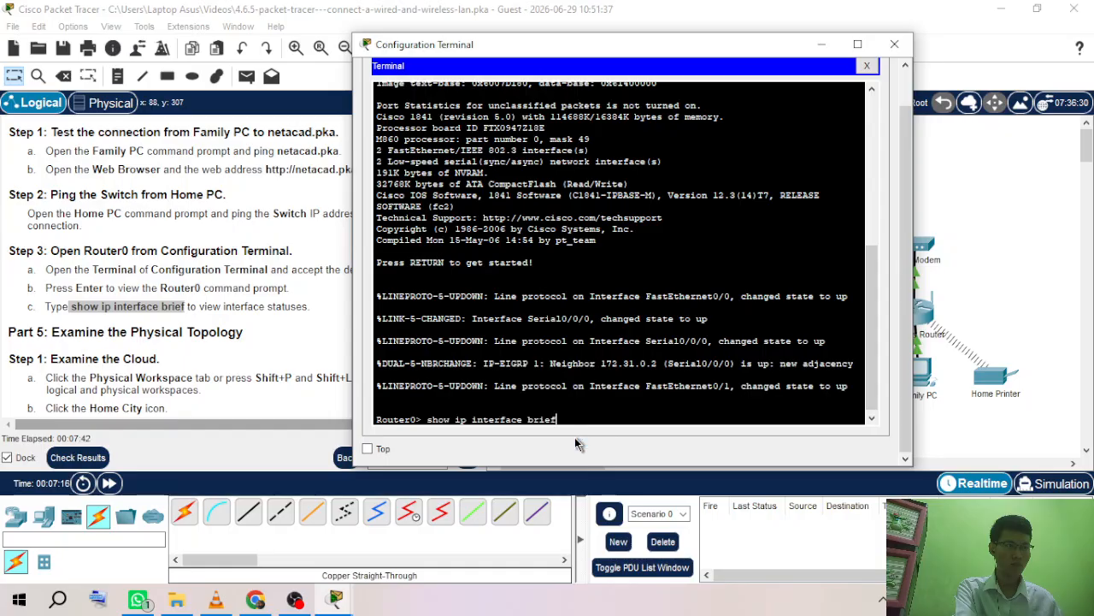
{"action": "key", "text": "Return"}
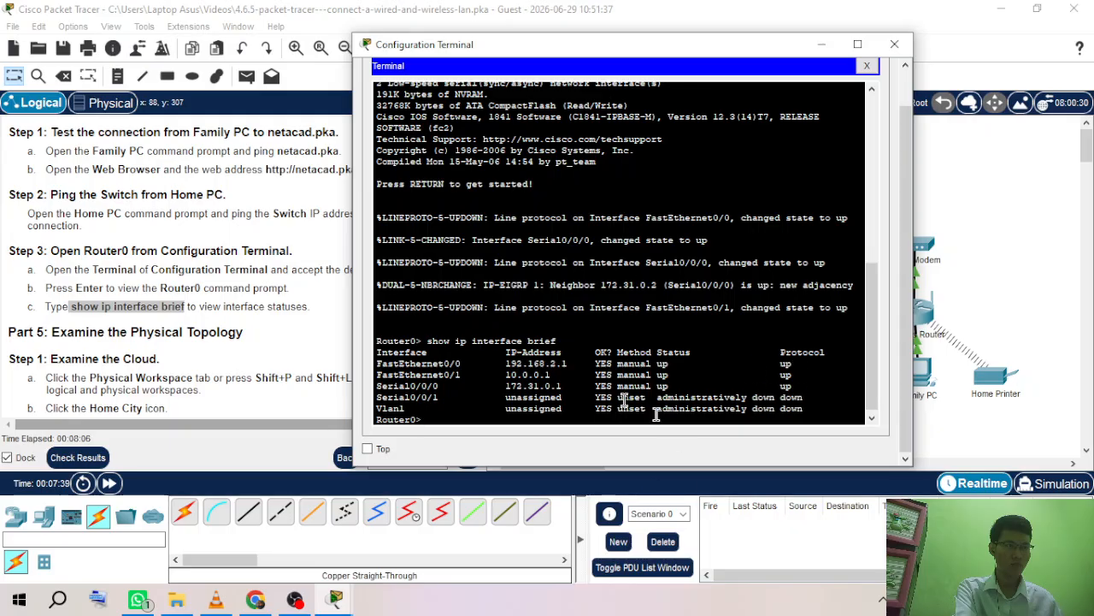
{"action": "left_click", "coordinate": [895, 43]}
Step: Read Part 5, Step 1 of the instructions, switch to the physical workspace, and open Home City
{"action": "scroll", "coordinate": [206, 342], "scroll_direction": "down", "scroll_amount": 5}
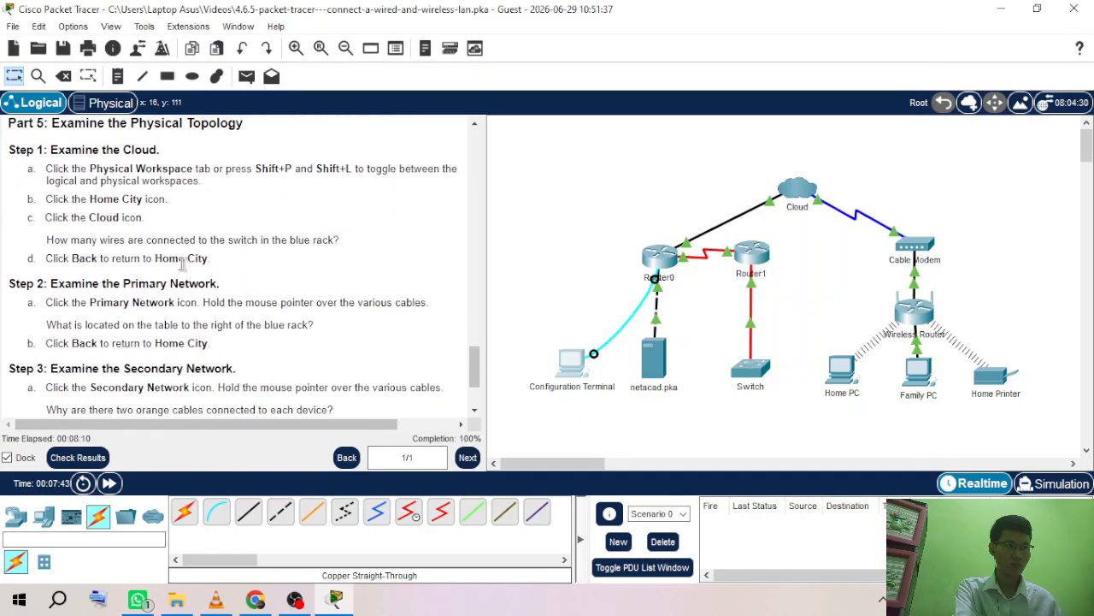
{"action": "scroll", "coordinate": [170, 199], "scroll_direction": "up", "scroll_amount": 3}
{"action": "scroll", "coordinate": [158, 281], "scroll_direction": "down", "scroll_amount": 1}
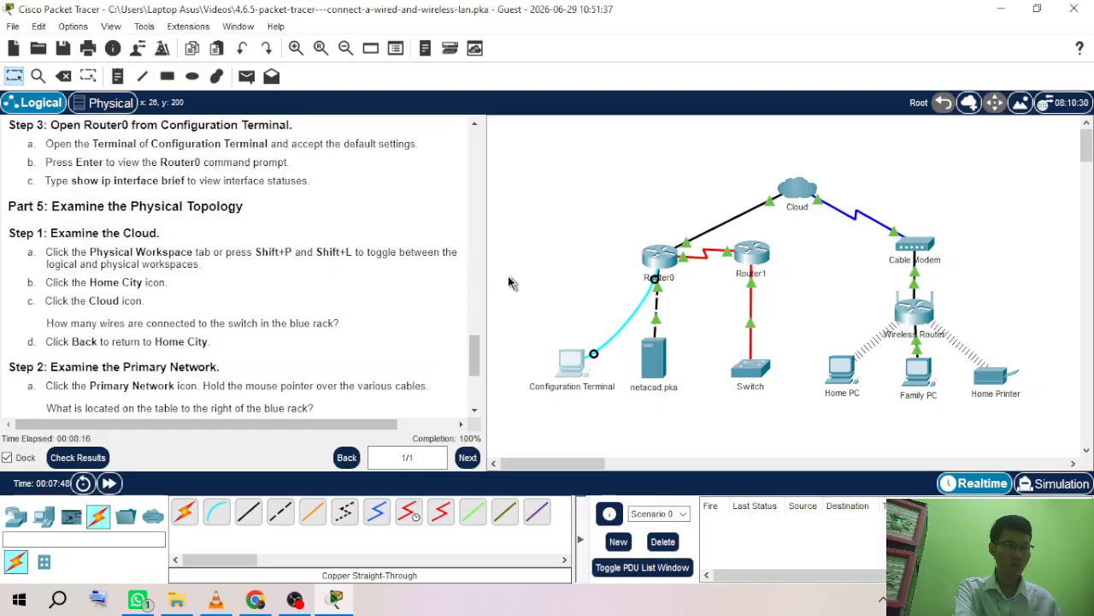
{"action": "key", "text": "shift+p"}
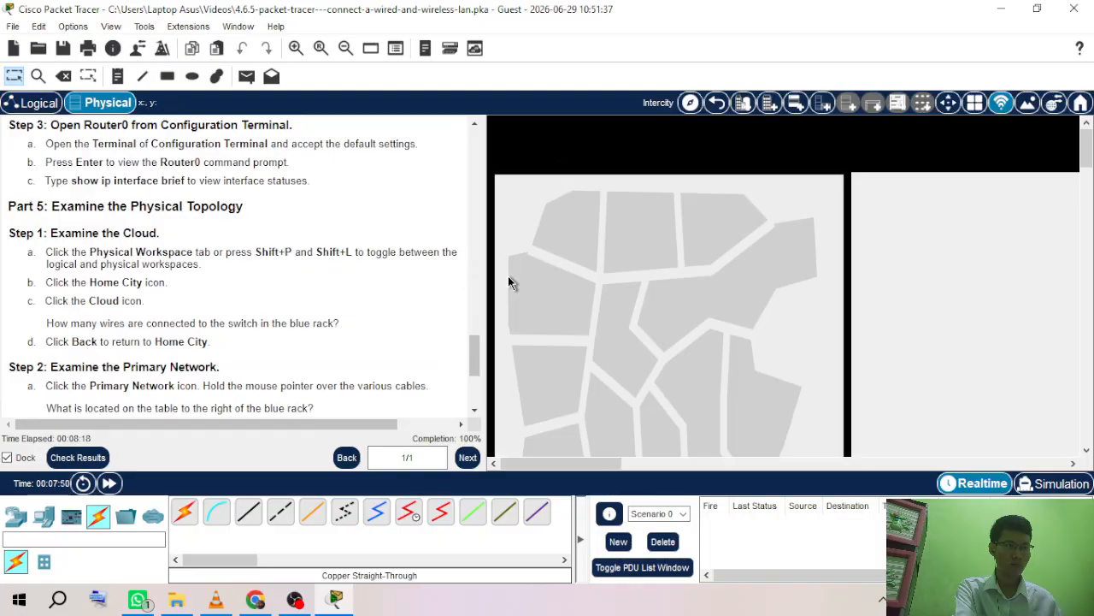
{"action": "scroll", "coordinate": [559, 304], "scroll_direction": "down", "scroll_amount": 5}
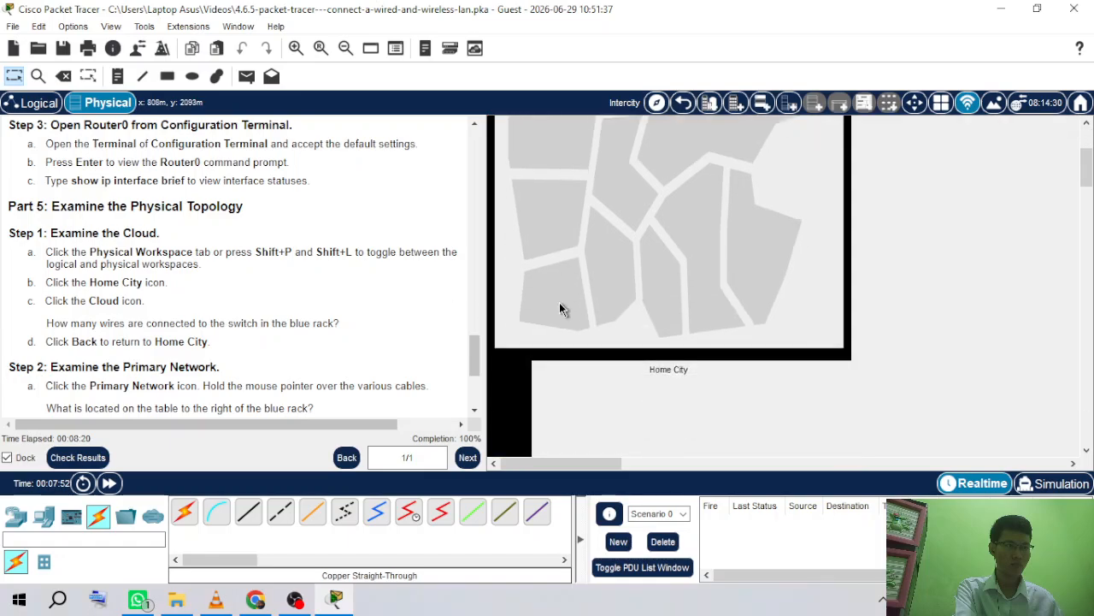
{"action": "scroll", "coordinate": [559, 303], "scroll_direction": "up", "scroll_amount": 3}
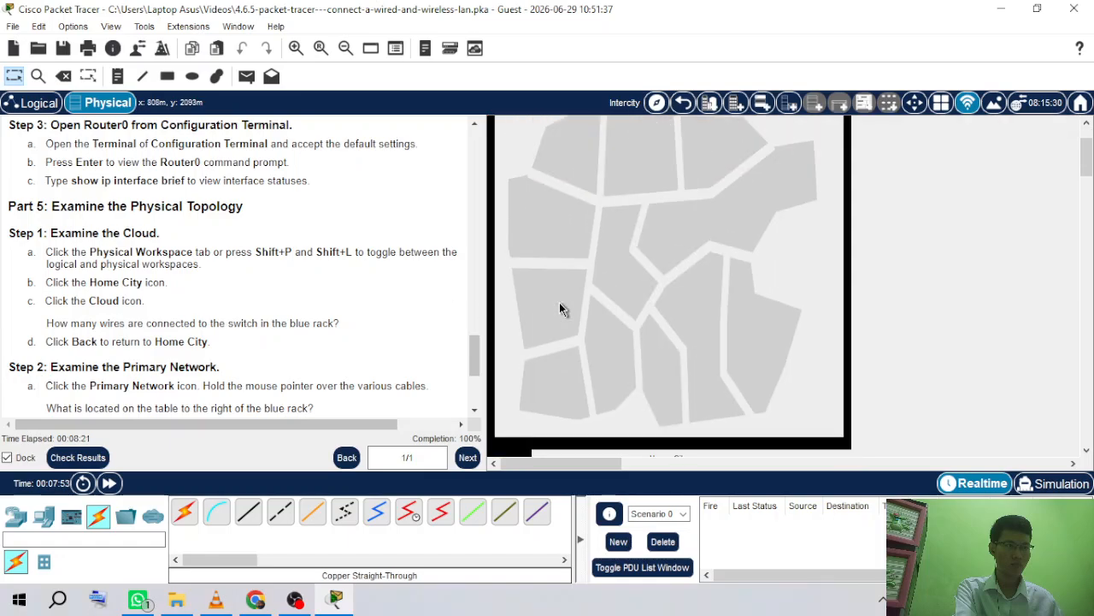
{"action": "left_click", "coordinate": [630, 285]}
{"action": "scroll", "coordinate": [633, 285], "scroll_direction": "right", "scroll_amount": 5}
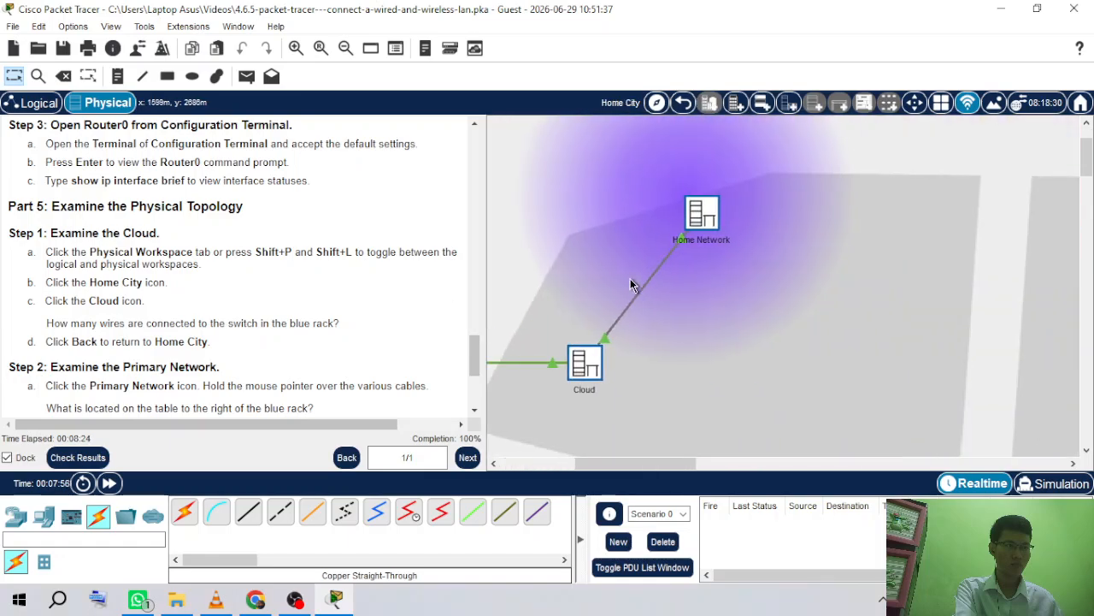
Step: Open the Cloud location, examine the wires connected in its blue rack, and return to Home City
{"action": "left_click", "coordinate": [590, 366]}
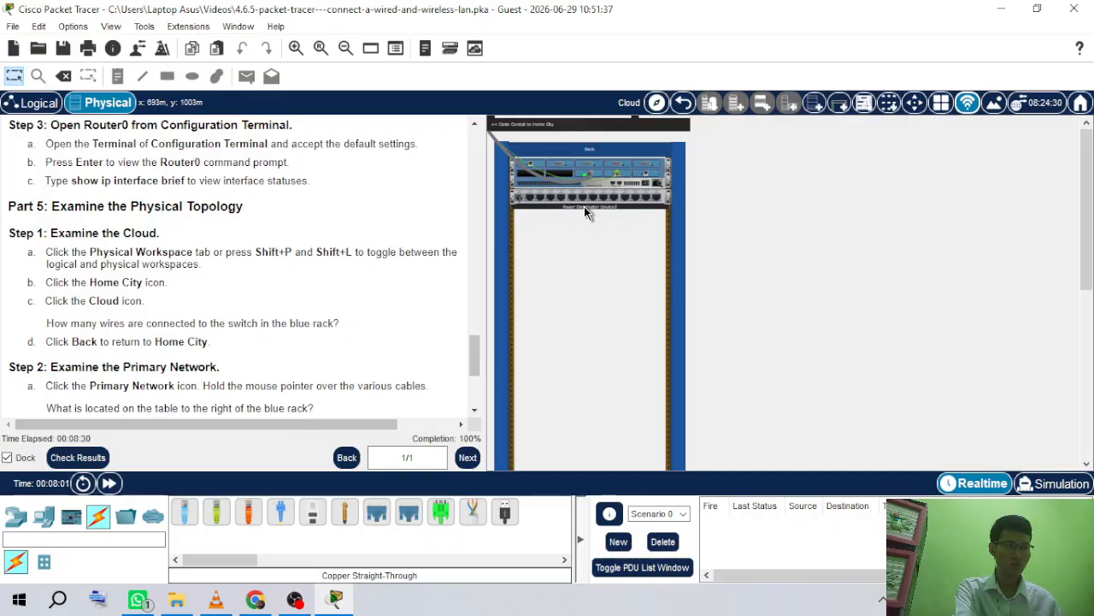
{"action": "scroll", "coordinate": [584, 206], "scroll_direction": "up", "scroll_amount": 5}
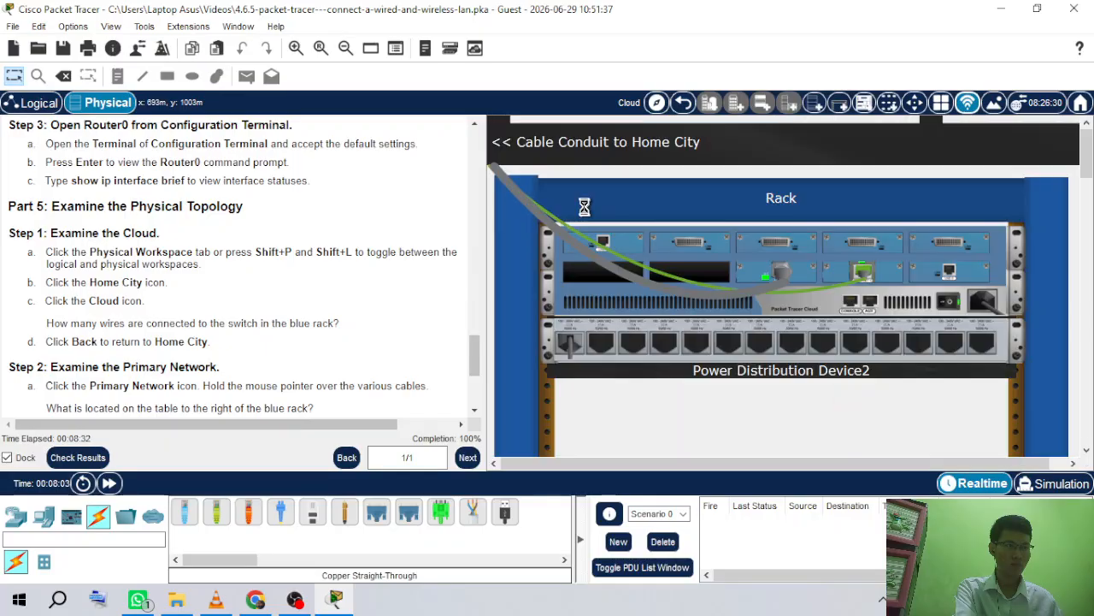
{"action": "scroll", "coordinate": [878, 248], "scroll_direction": "down", "scroll_amount": 5}
{"action": "scroll", "coordinate": [774, 206], "scroll_direction": "up", "scroll_amount": 2}
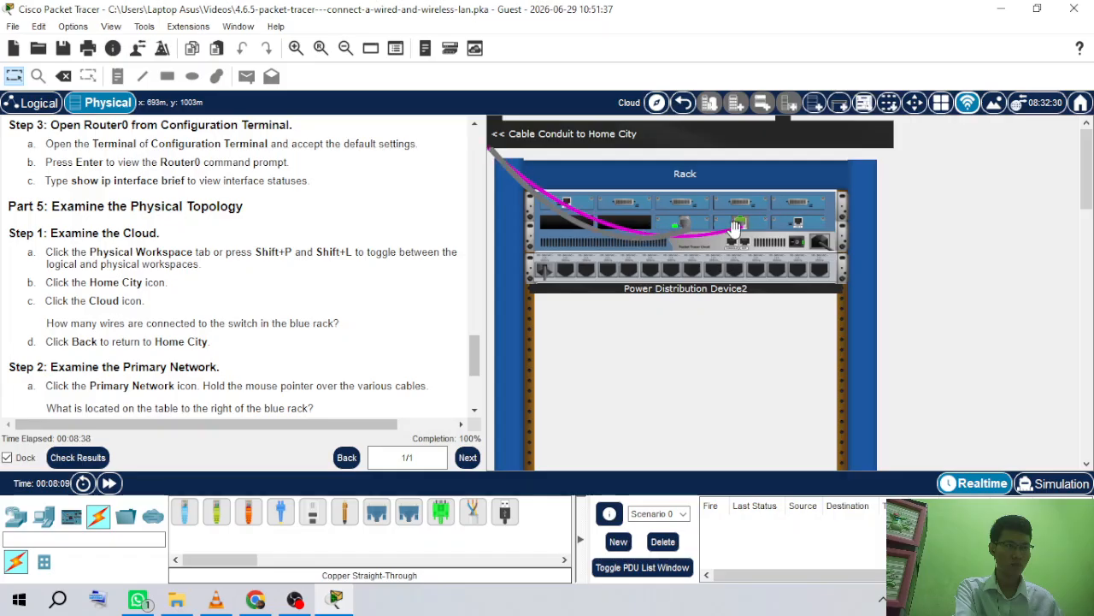
{"action": "scroll", "coordinate": [734, 230], "scroll_direction": "up", "scroll_amount": 1}
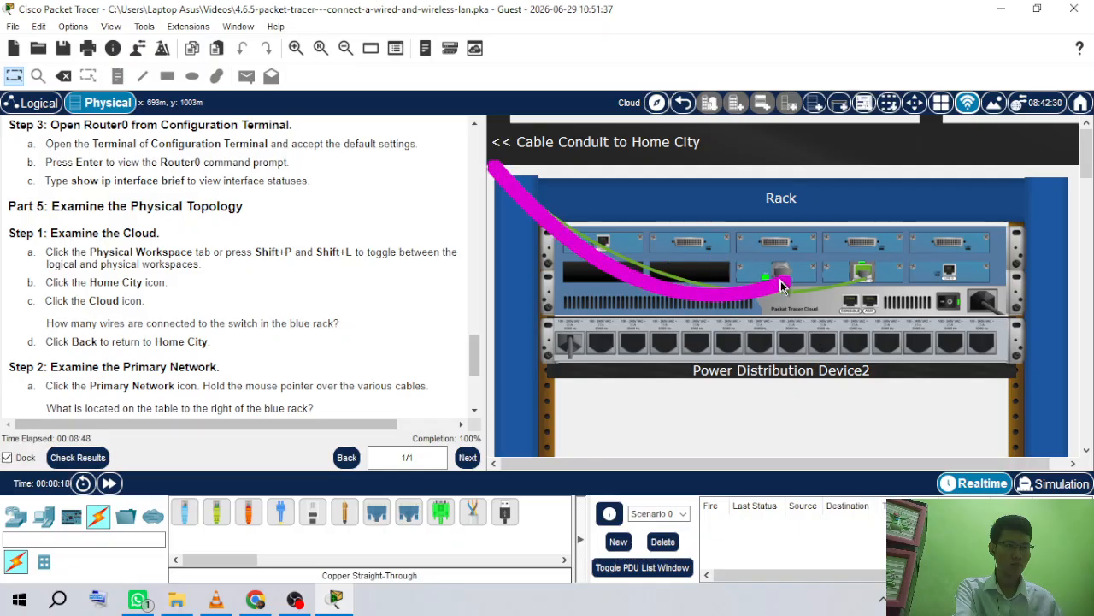
{"action": "mouse_move", "coordinate": [764, 292]}
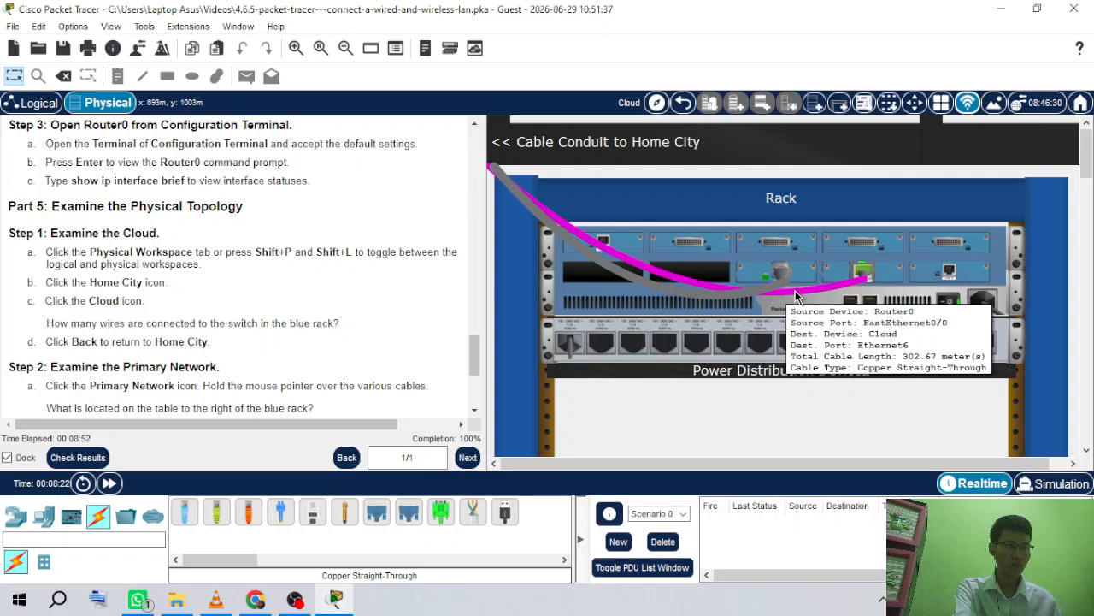
{"action": "left_click", "coordinate": [683, 103]}
Step: Read Part 5, Step 2 of the instructions and open the Primary Network location in Home City
{"action": "scroll", "coordinate": [312, 313], "scroll_direction": "up", "scroll_amount": 1, "text": "ctrl"}
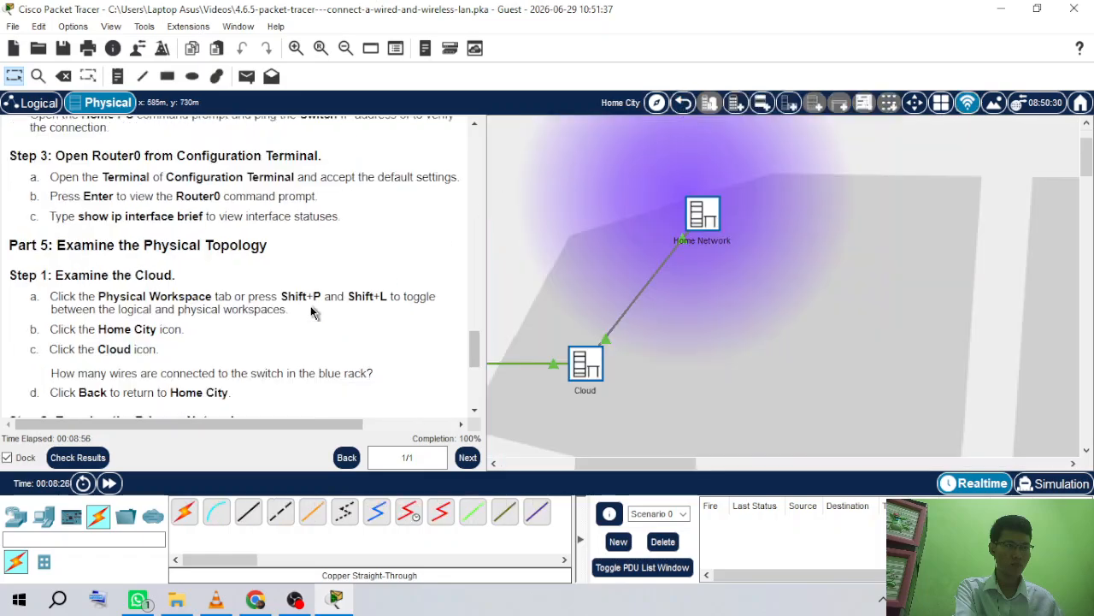
{"action": "scroll", "coordinate": [312, 313], "scroll_direction": "down", "scroll_amount": 1}
{"action": "scroll", "coordinate": [312, 313], "scroll_direction": "up", "scroll_amount": 4}
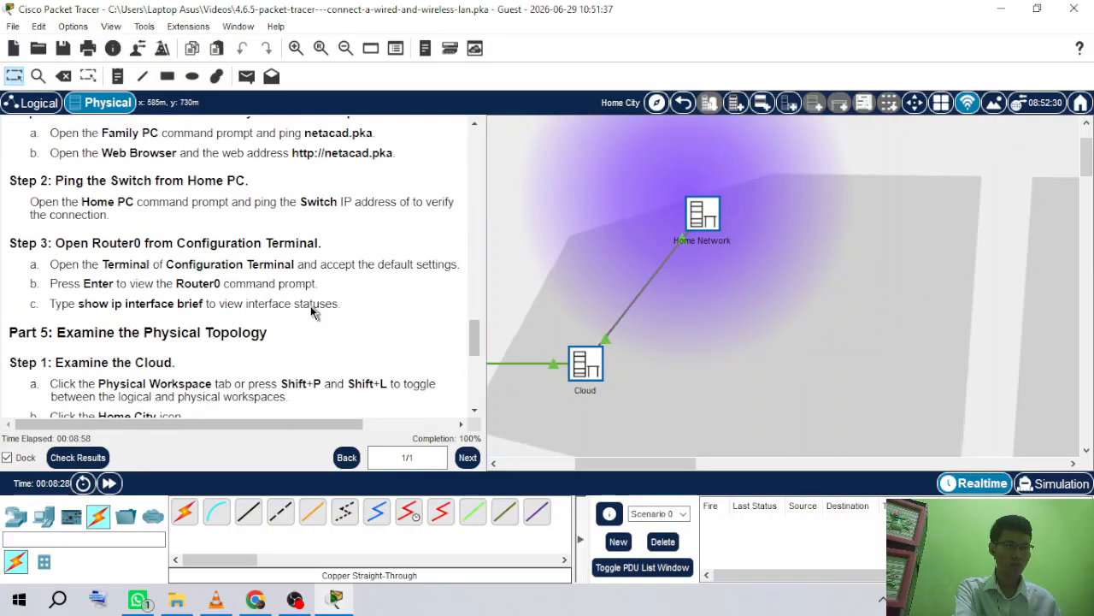
{"action": "scroll", "coordinate": [312, 313], "scroll_direction": "down", "scroll_amount": 5}
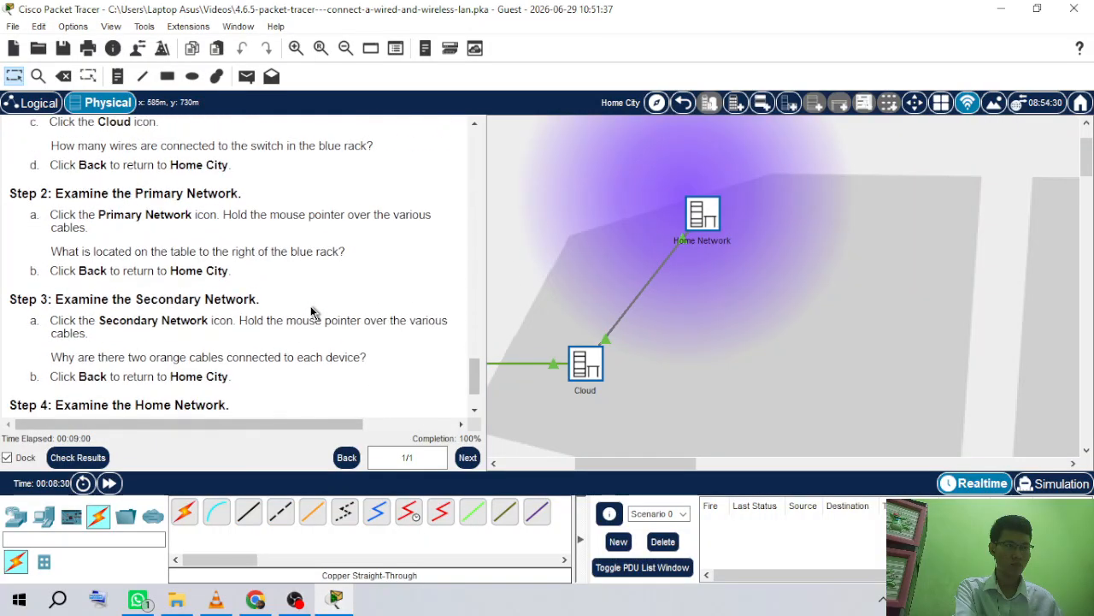
{"action": "scroll", "coordinate": [679, 370], "scroll_direction": "left", "scroll_amount": 5}
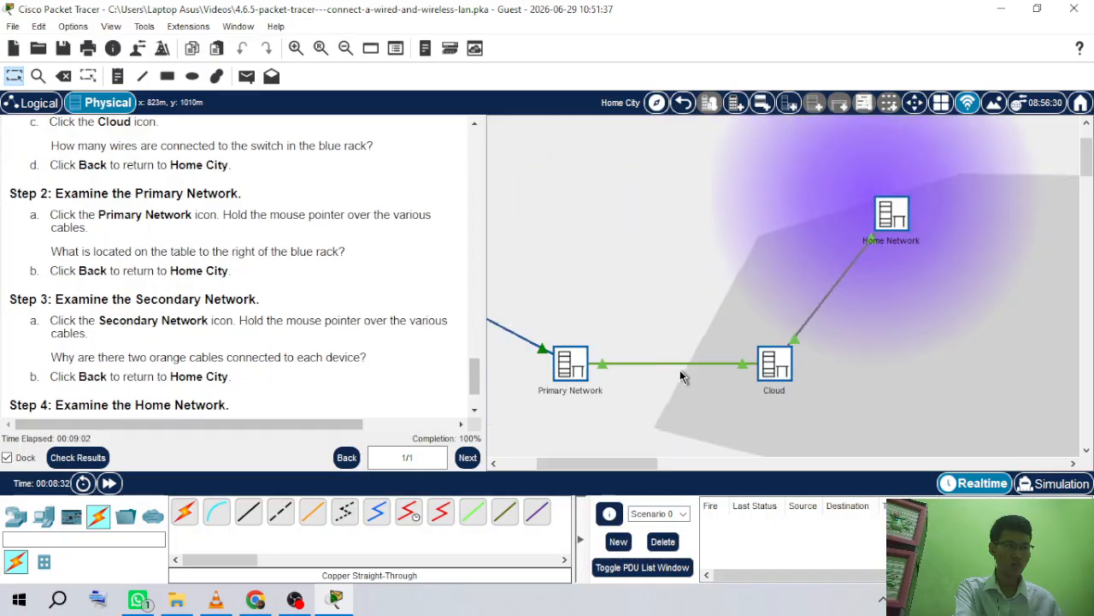
{"action": "left_click", "coordinate": [731, 366]}
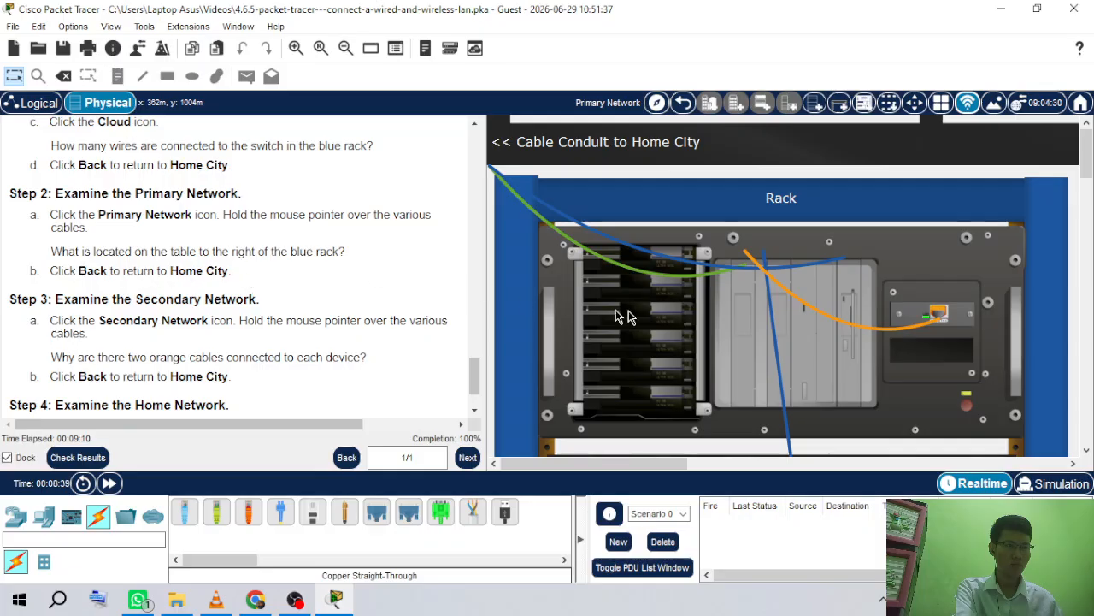
Step: Inspect the cable attached to the server in the Primary Network rack, look over the rack, and return to Home City
{"action": "scroll", "coordinate": [639, 316], "scroll_direction": "right", "scroll_amount": 3}
{"action": "scroll", "coordinate": [639, 316], "scroll_direction": "right", "scroll_amount": 1}
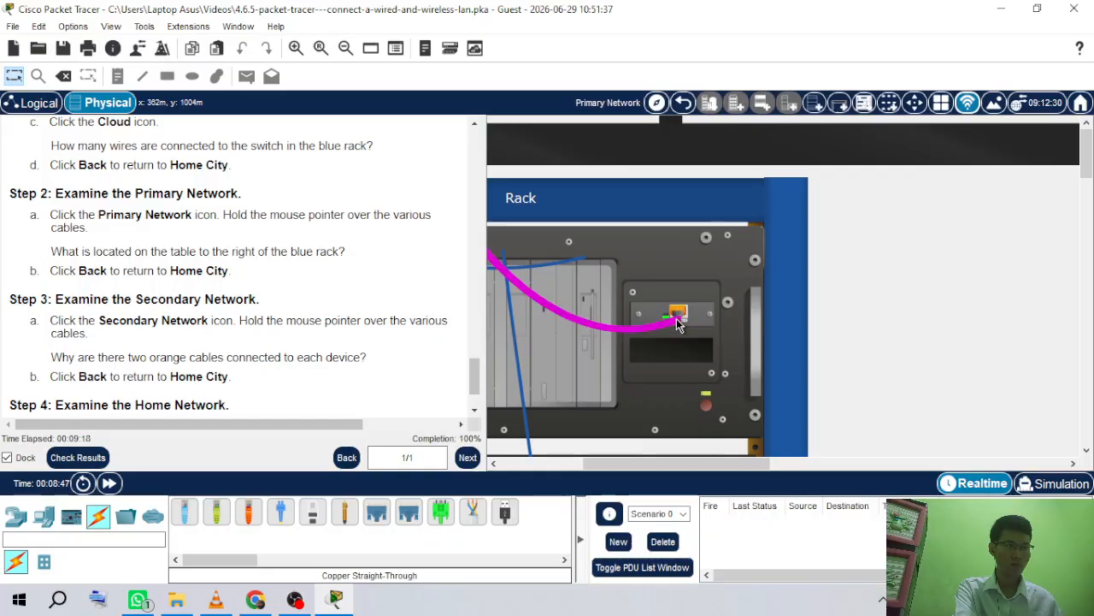
{"action": "mouse_move", "coordinate": [677, 323]}
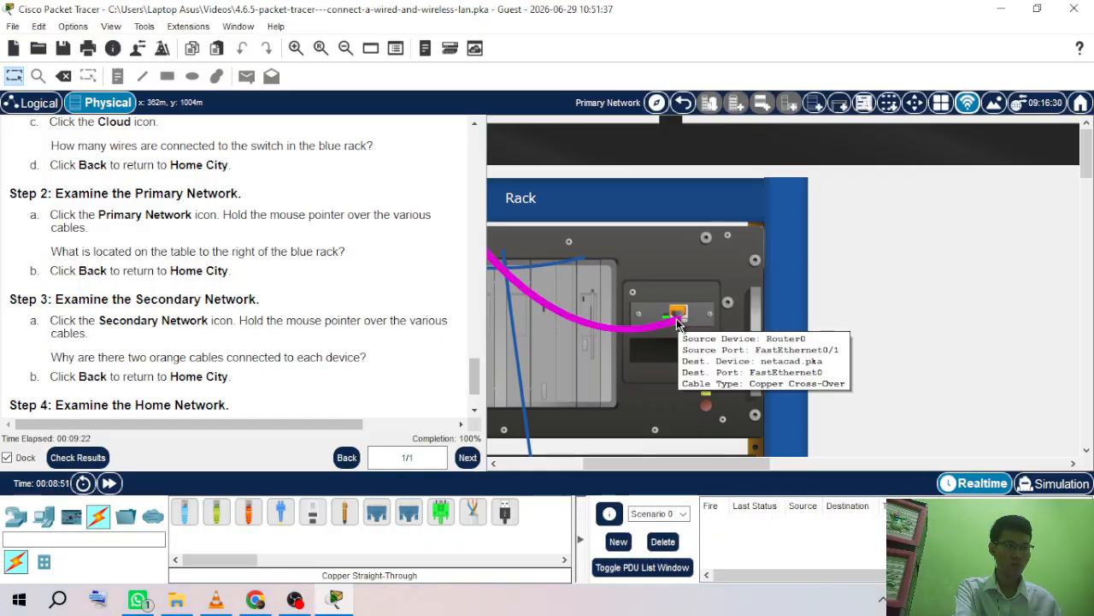
{"action": "scroll", "coordinate": [676, 319], "scroll_direction": "down", "scroll_amount": 6}
{"action": "scroll", "coordinate": [676, 319], "scroll_direction": "left", "scroll_amount": 5}
{"action": "scroll", "coordinate": [676, 319], "scroll_direction": "up", "scroll_amount": 6}
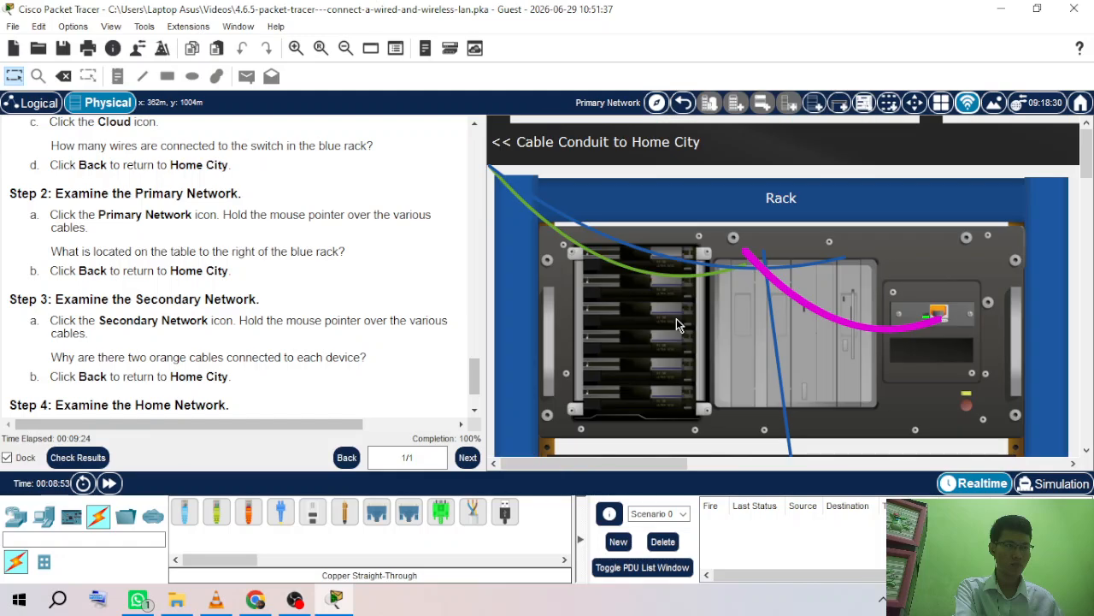
{"action": "left_click", "coordinate": [684, 103]}
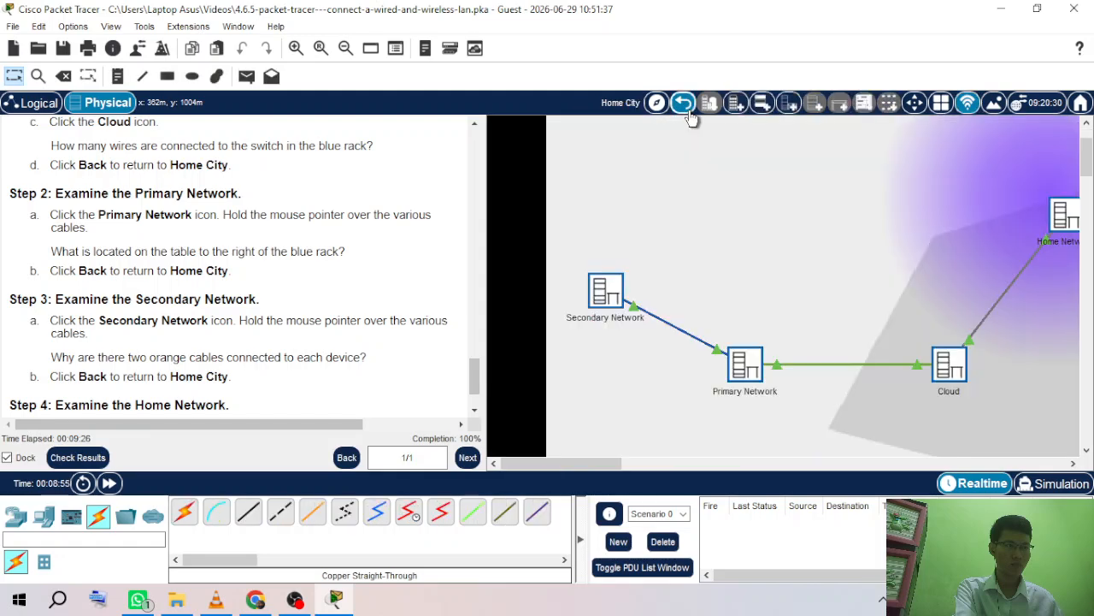
Step: Read Part 5, Step 3, open the Secondary Network, inspect the orange cable in its rack, and return to Home City
{"action": "scroll", "coordinate": [128, 346], "scroll_direction": "down", "scroll_amount": 3}
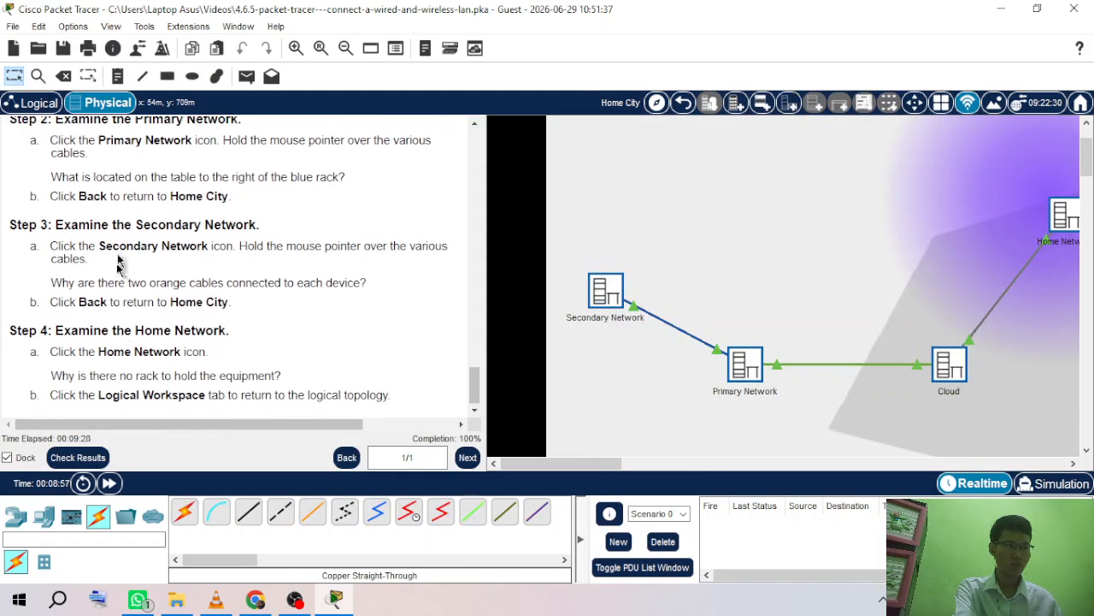
{"action": "left_click", "coordinate": [618, 291]}
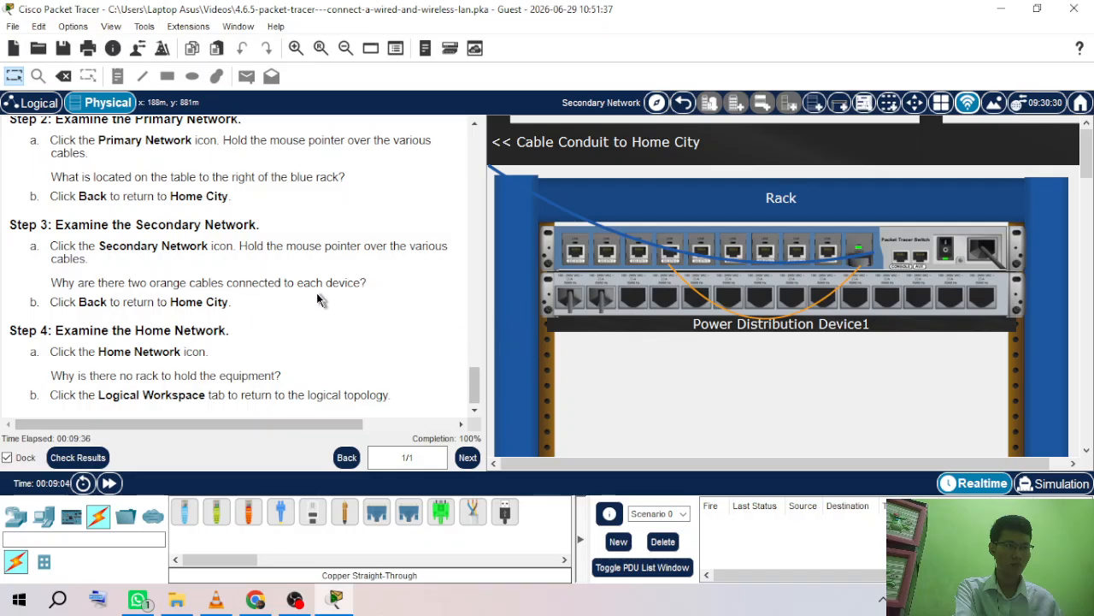
{"action": "scroll", "coordinate": [715, 299], "scroll_direction": "down", "scroll_amount": 3}
{"action": "scroll", "coordinate": [715, 299], "scroll_direction": "up", "scroll_amount": 2}
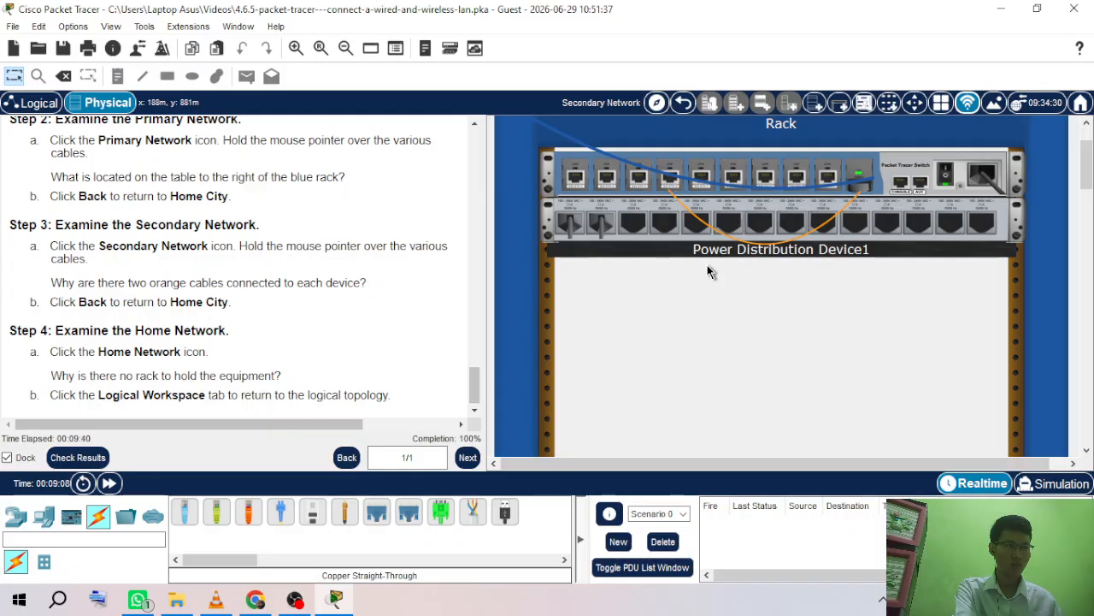
{"action": "scroll", "coordinate": [708, 266], "scroll_direction": "right", "scroll_amount": 1}
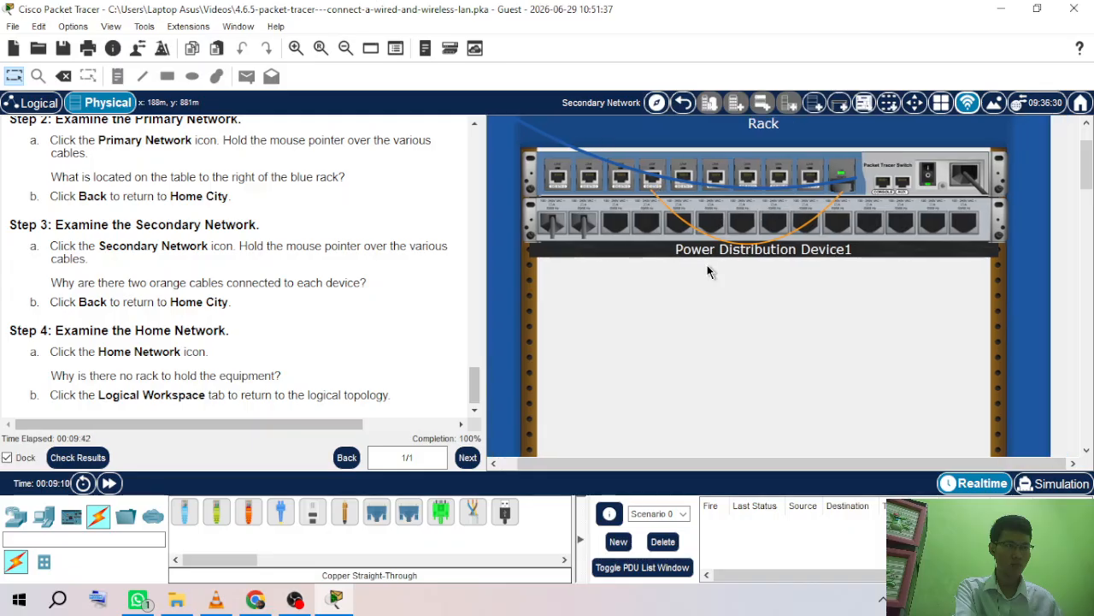
{"action": "mouse_move", "coordinate": [714, 240]}
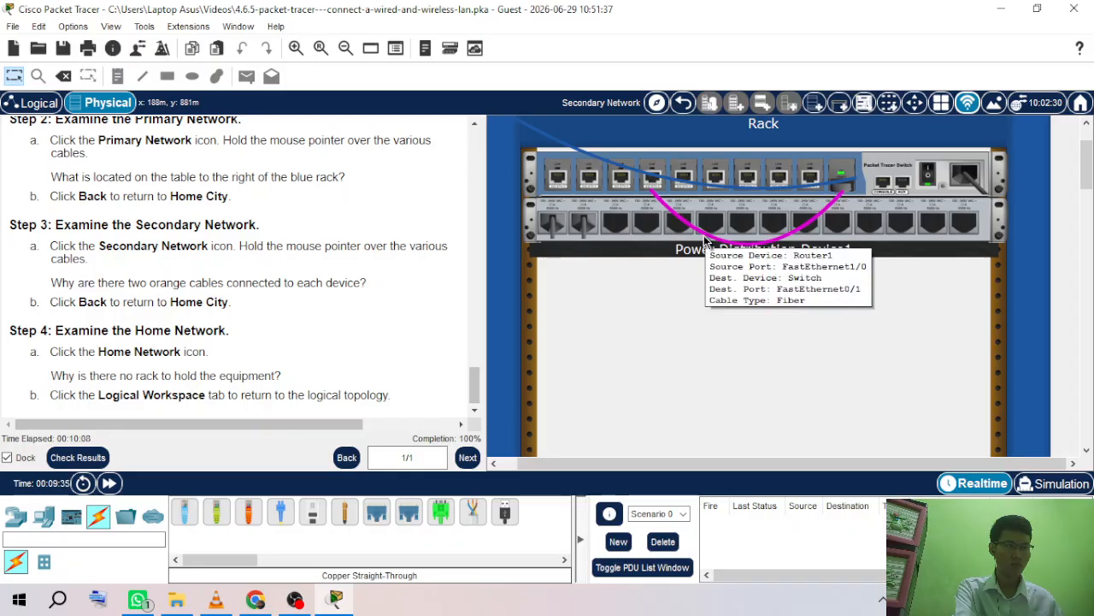
{"action": "left_click", "coordinate": [684, 102]}
Step: Open the Home Network location, examine how its equipment is placed, and return to the logical workspace
{"action": "scroll", "coordinate": [151, 346], "scroll_direction": "down", "scroll_amount": 1}
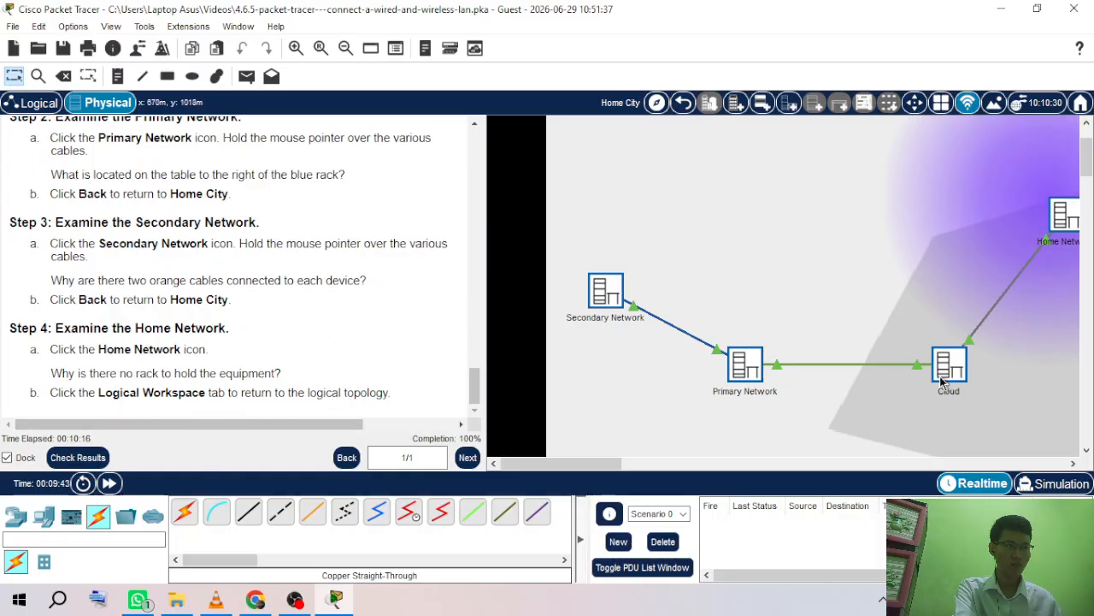
{"action": "scroll", "coordinate": [743, 328], "scroll_direction": "right", "scroll_amount": 10}
{"action": "scroll", "coordinate": [743, 329], "scroll_direction": "left", "scroll_amount": 7}
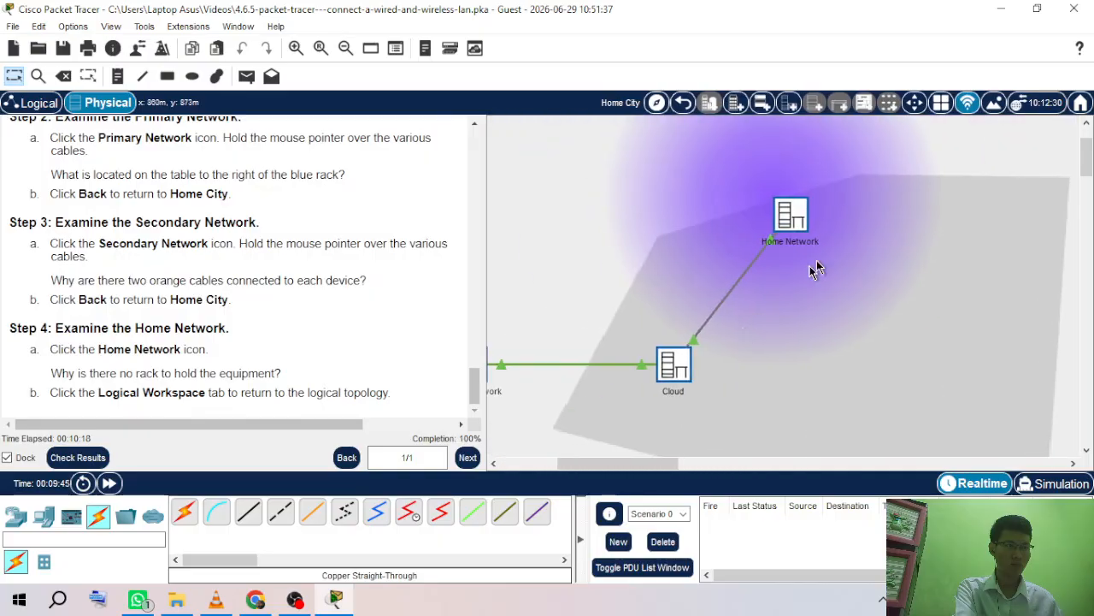
{"action": "left_click", "coordinate": [797, 222]}
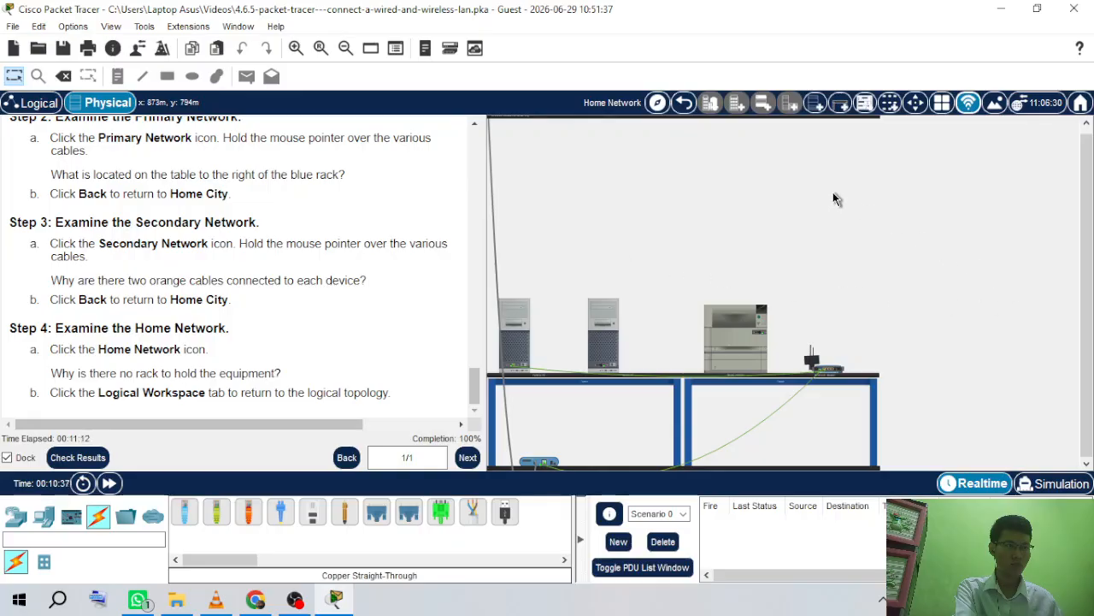
{"action": "left_click", "coordinate": [684, 103]}
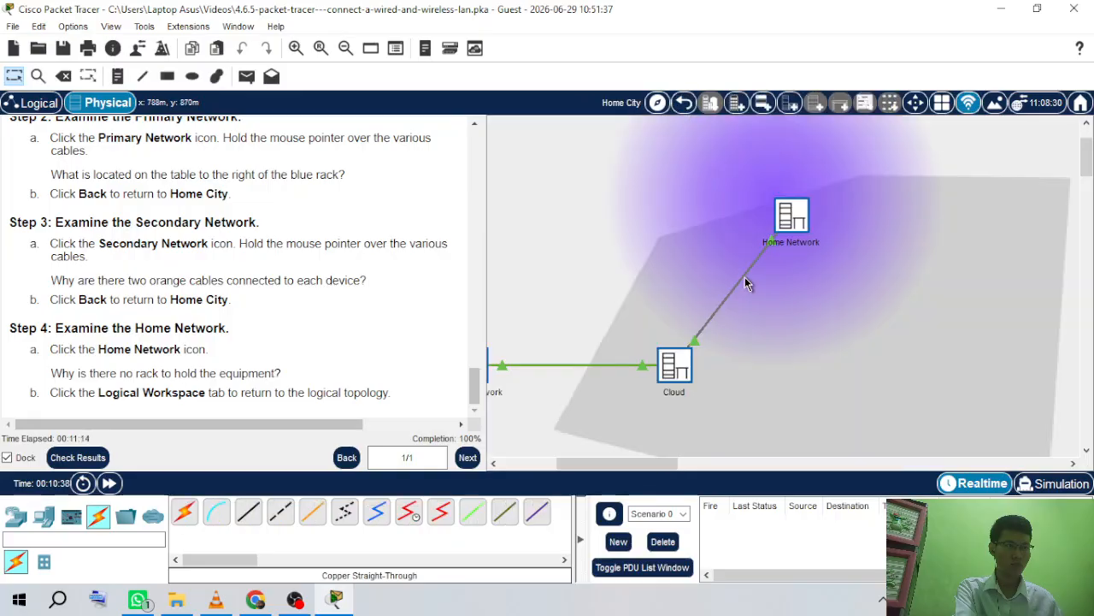
{"action": "key", "text": "ctrl+shift+l"}
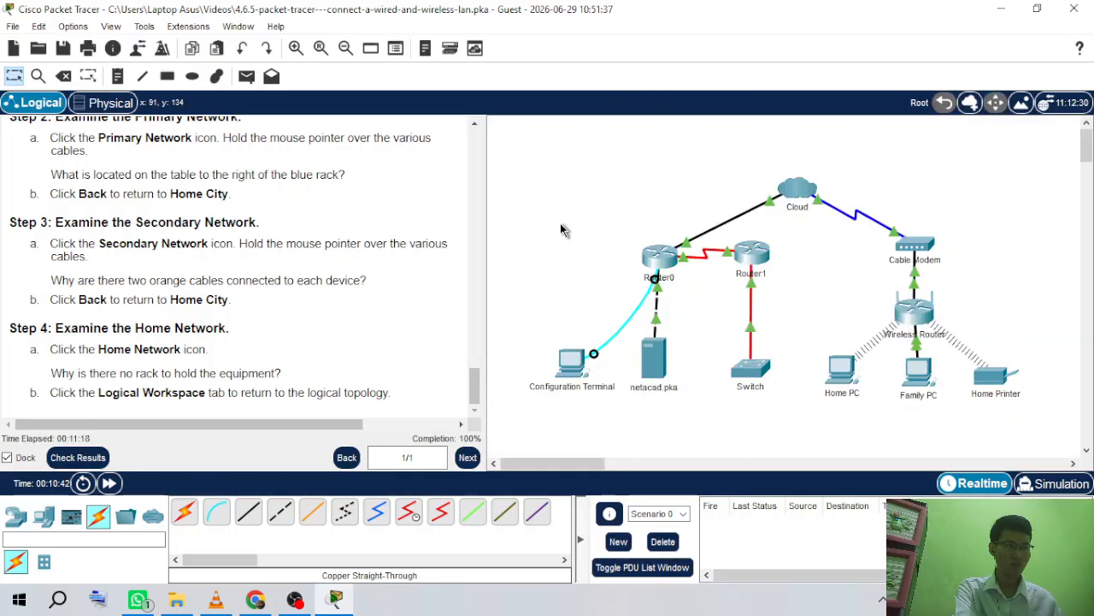
Step: Review the activity instructions from the Addressing Table through Part 5 and return to their beginning
{"action": "scroll", "coordinate": [200, 390], "scroll_direction": "up", "scroll_amount": 5}
{"action": "scroll", "coordinate": [200, 390], "scroll_direction": "up", "scroll_amount": 10}
{"action": "scroll", "coordinate": [199, 389], "scroll_direction": "right", "scroll_amount": 3}
{"action": "scroll", "coordinate": [199, 390], "scroll_direction": "left", "scroll_amount": 3}
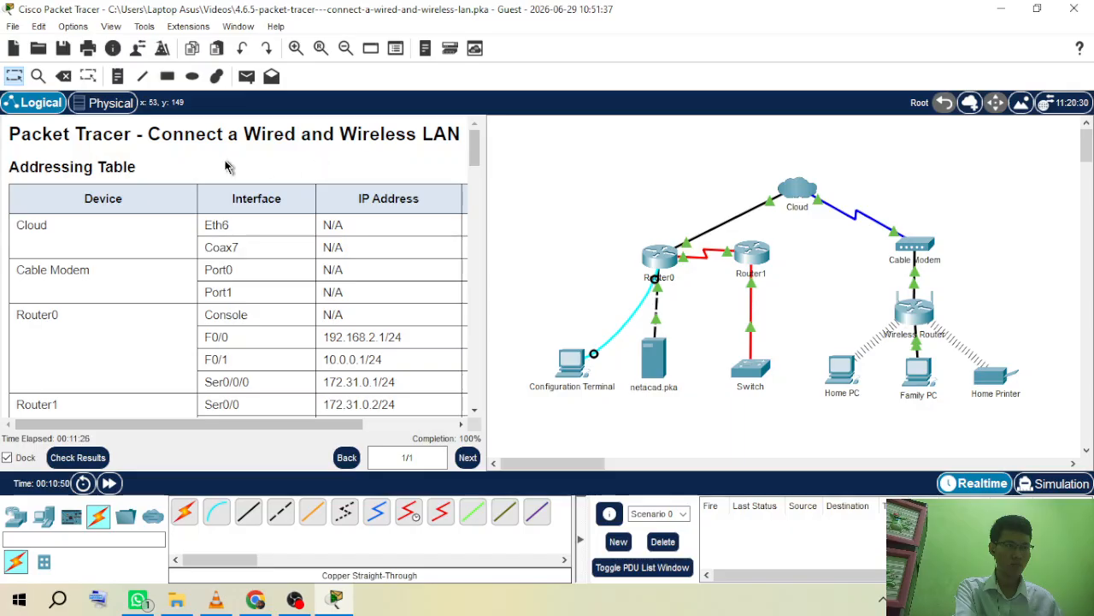
{"action": "scroll", "coordinate": [218, 224], "scroll_direction": "right", "scroll_amount": 3}
{"action": "scroll", "coordinate": [214, 224], "scroll_direction": "left", "scroll_amount": 3}
{"action": "scroll", "coordinate": [214, 224], "scroll_direction": "down", "scroll_amount": 10}
{"action": "scroll", "coordinate": [214, 224], "scroll_direction": "down", "scroll_amount": 10}
{"action": "scroll", "coordinate": [214, 224], "scroll_direction": "up", "scroll_amount": 5}
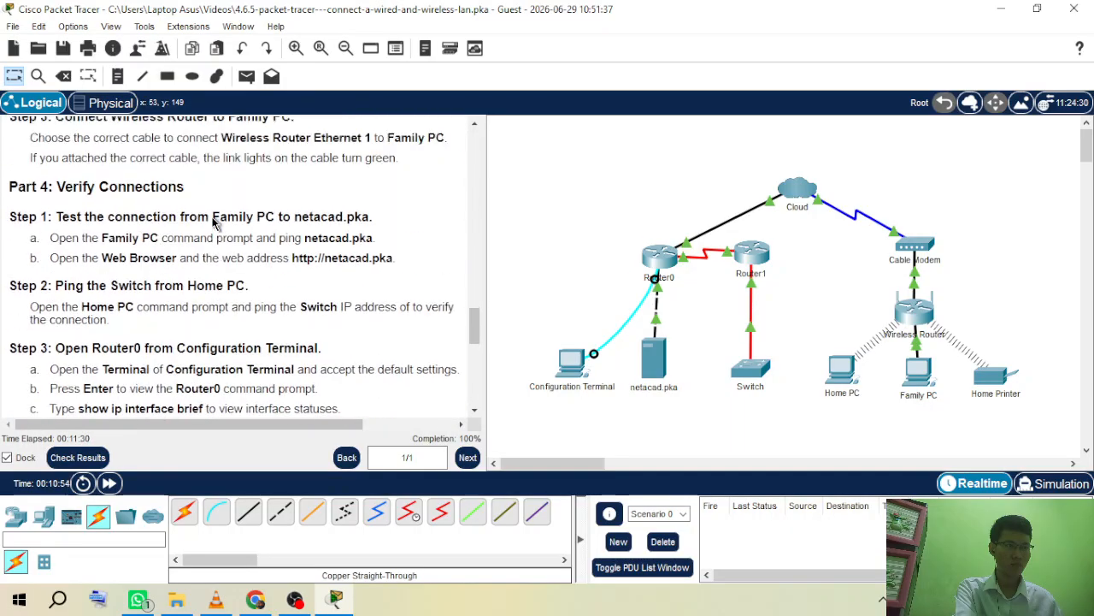
{"action": "scroll", "coordinate": [214, 224], "scroll_direction": "down", "scroll_amount": 8}
{"action": "scroll", "coordinate": [214, 224], "scroll_direction": "down", "scroll_amount": 2}
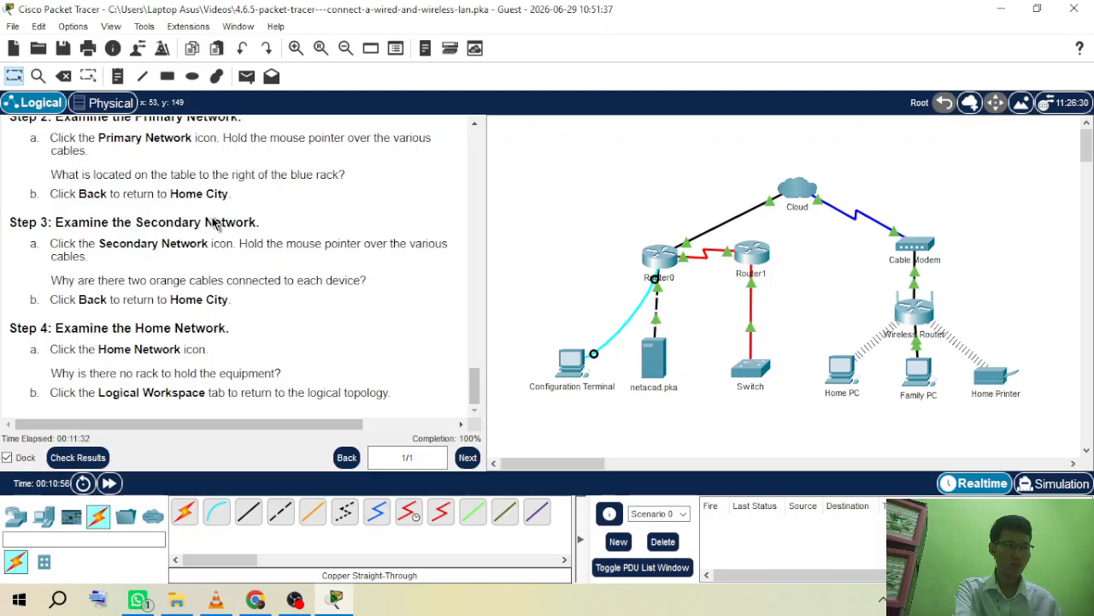
{"action": "scroll", "coordinate": [213, 224], "scroll_direction": "up", "scroll_amount": 5}
{"action": "scroll", "coordinate": [214, 224], "scroll_direction": "up", "scroll_amount": 4}
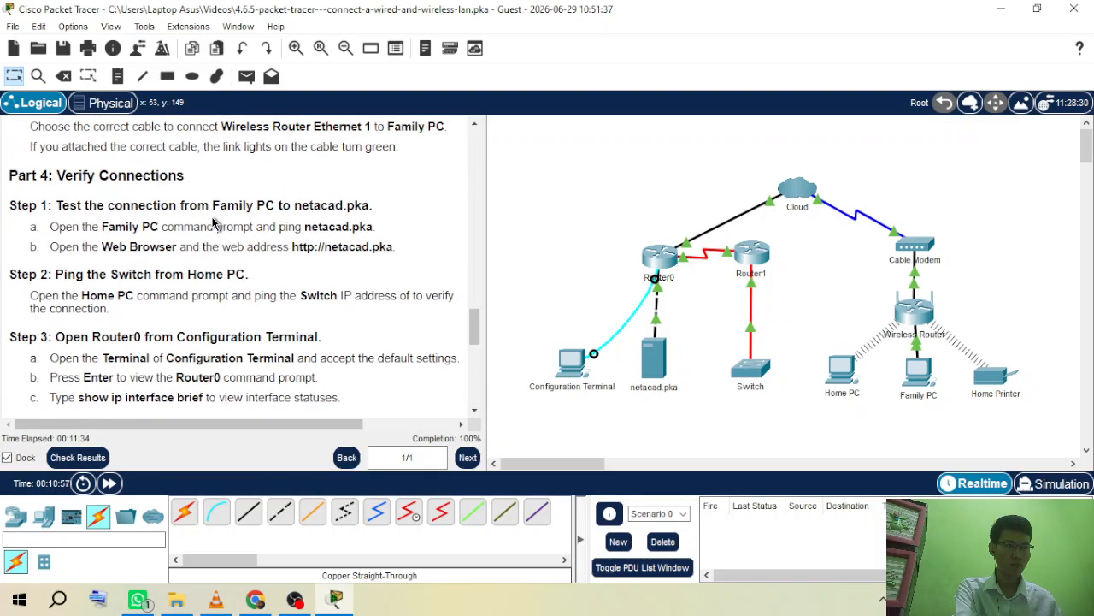
{"action": "scroll", "coordinate": [213, 224], "scroll_direction": "down", "scroll_amount": 8}
{"action": "scroll", "coordinate": [214, 224], "scroll_direction": "up", "scroll_amount": 3}
{"action": "scroll", "coordinate": [214, 224], "scroll_direction": "down", "scroll_amount": 3}
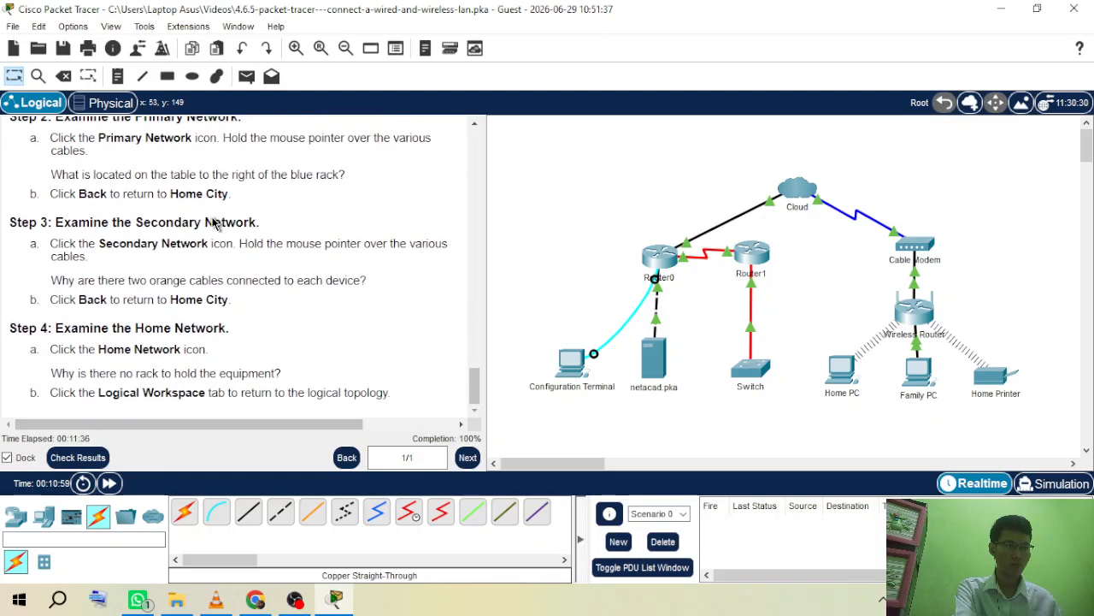
{"action": "scroll", "coordinate": [214, 224], "scroll_direction": "up", "scroll_amount": 15}
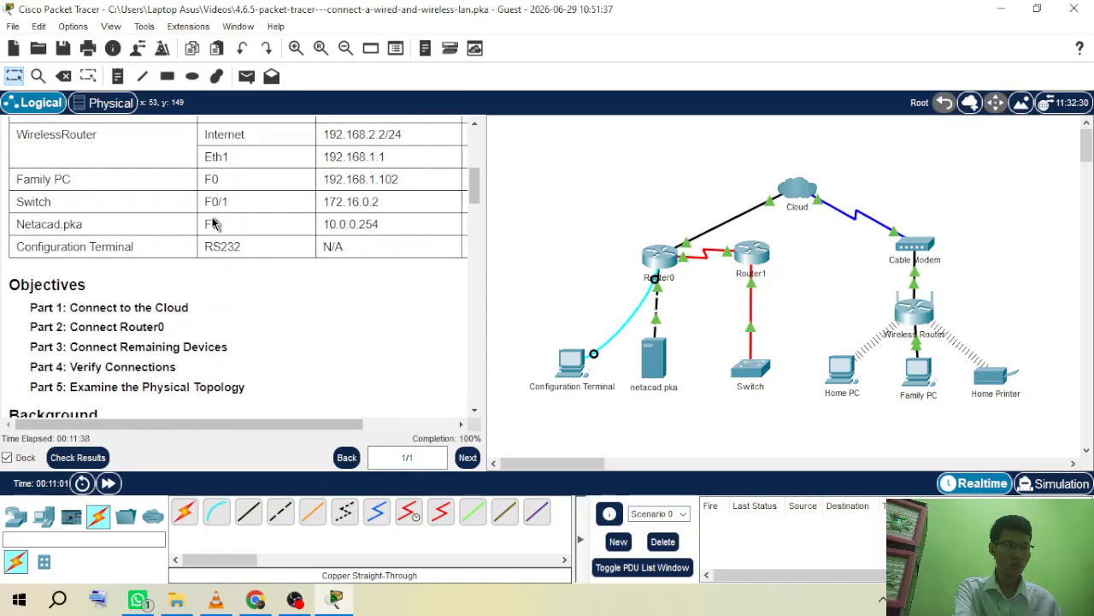
{"action": "scroll", "coordinate": [213, 224], "scroll_direction": "up", "scroll_amount": 5}
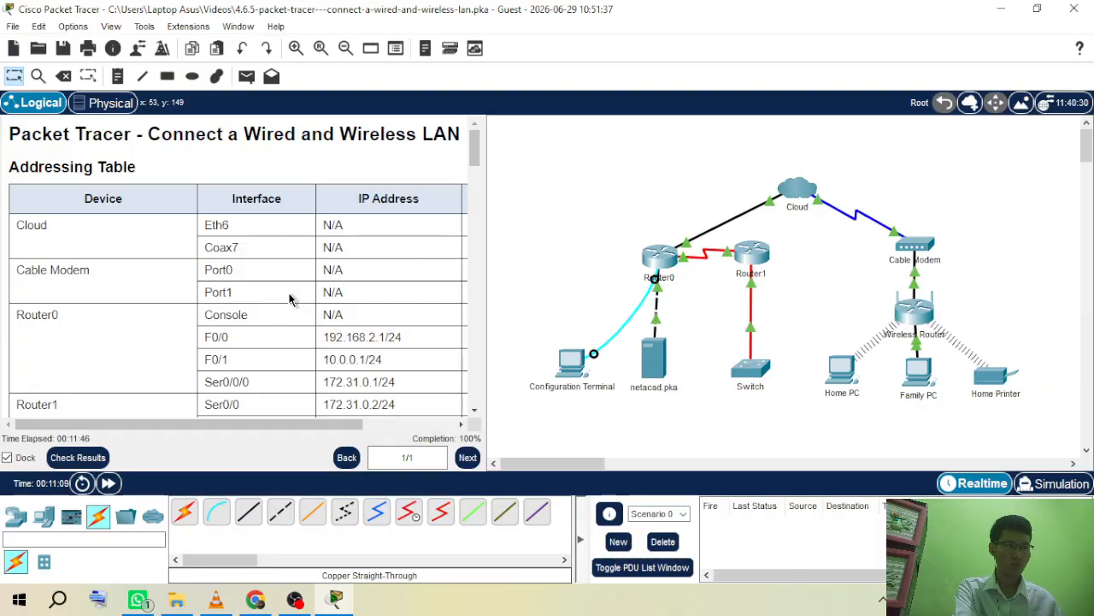
{"action": "left_click", "coordinate": [295, 598]}
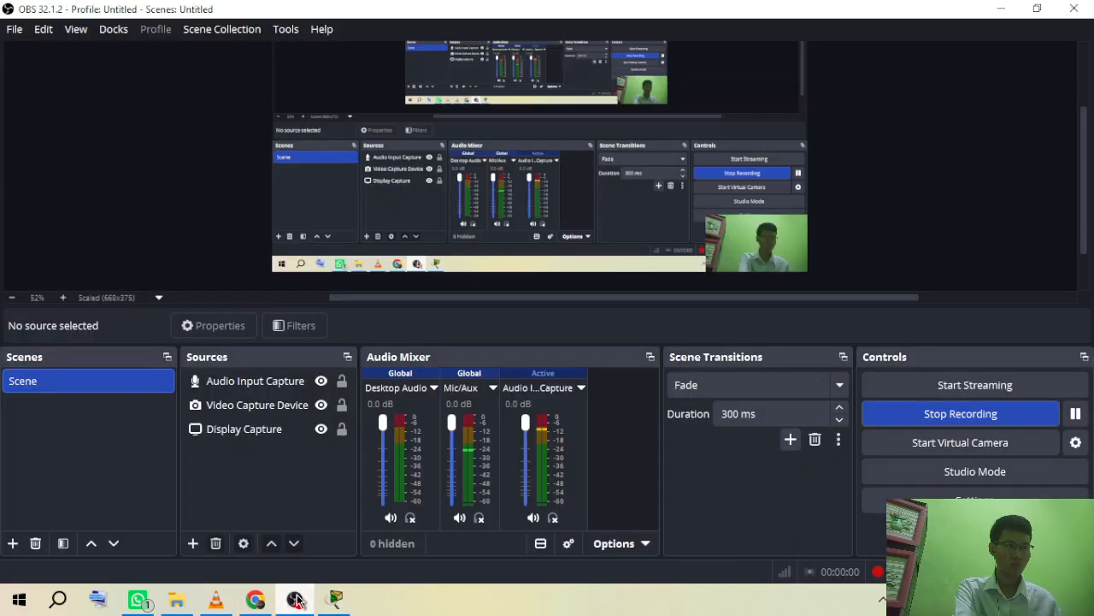